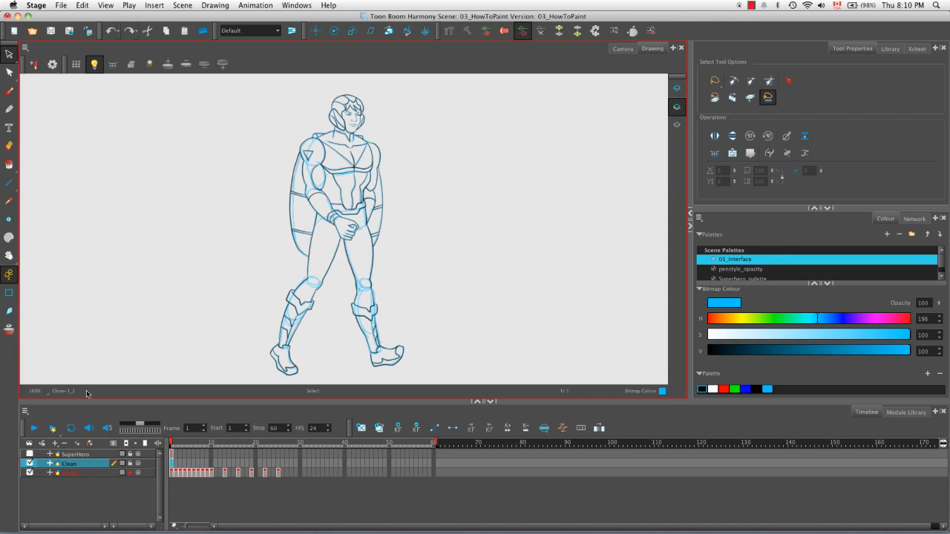
# Step: Add a drawing layer named VectorVector with both Line Art and Colour Art set to Vector
pyautogui.click(76, 444)
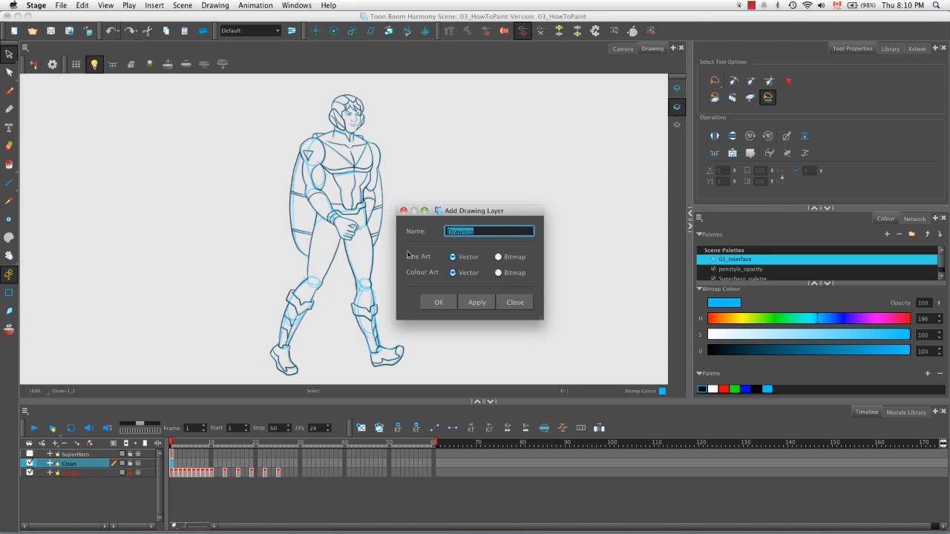
pyautogui.press('BackSpace')
pyautogui.write('Vec')
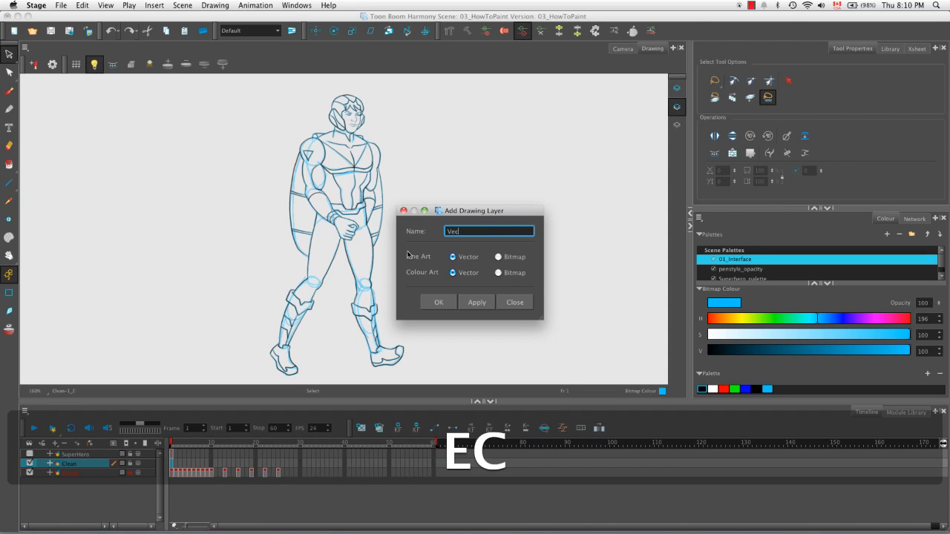
pyautogui.write('tor')
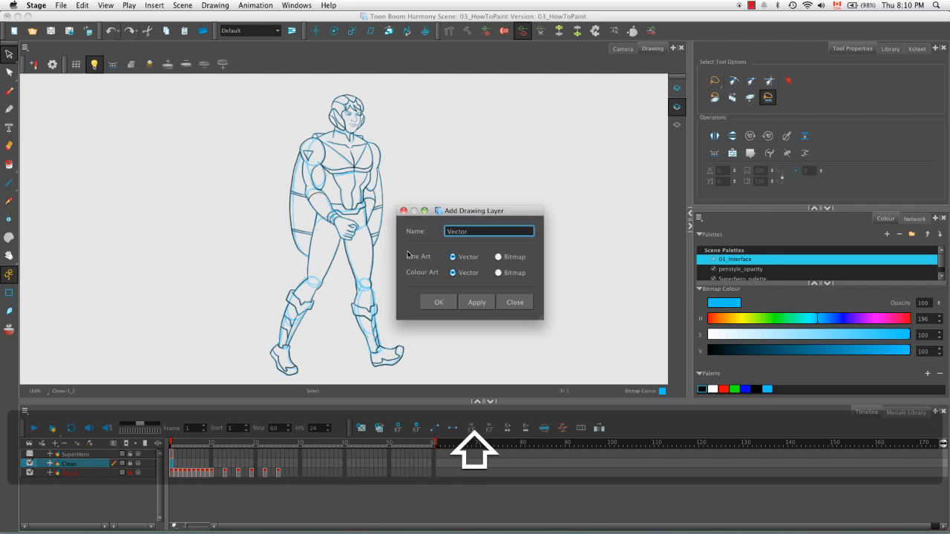
pyautogui.write('Vector')
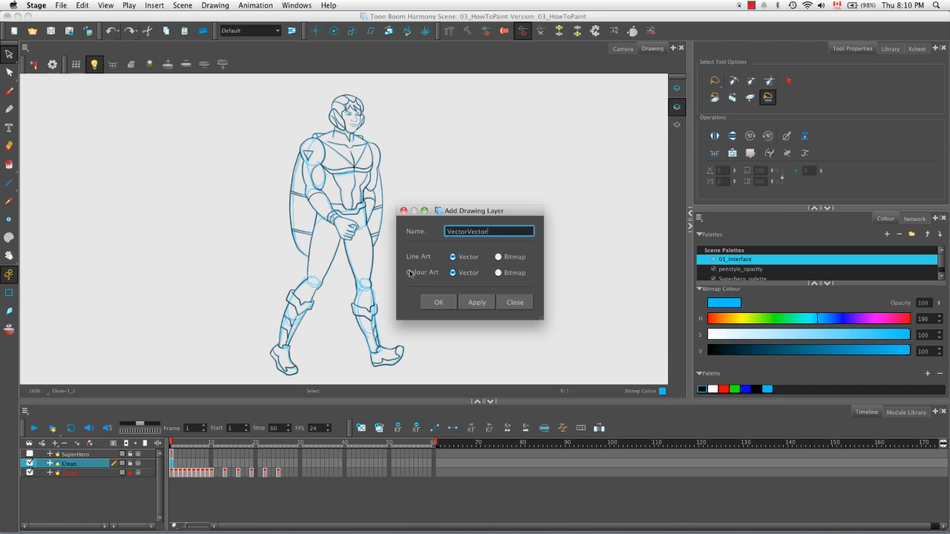
pyautogui.click(476, 302)
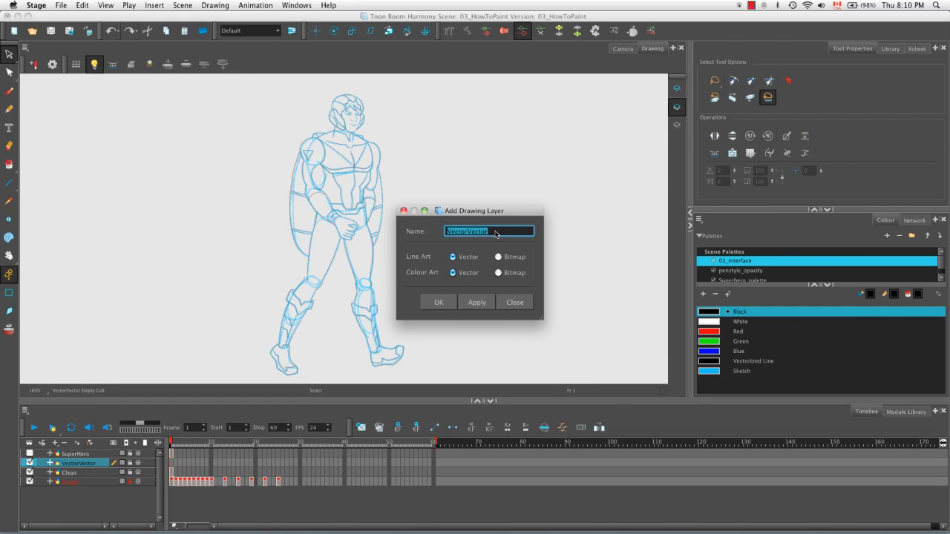
# Step: Add a drawing layer named VectorBitmap with Vector Line Art and Bitmap Colour Art
pyautogui.click(497, 273)
pyautogui.press('Right')
pyautogui.press('BackSpace')
pyautogui.press('BackSpace')
pyautogui.press('BackSpace')
pyautogui.press('BackSpace')
pyautogui.press('BackSpace')
pyautogui.write('Bitmap')
pyautogui.click(477, 302)
# Step: Add a drawing layer named BitmapVector with Bitmap Line Art and Vector Colour Art
pyautogui.click(498, 257)
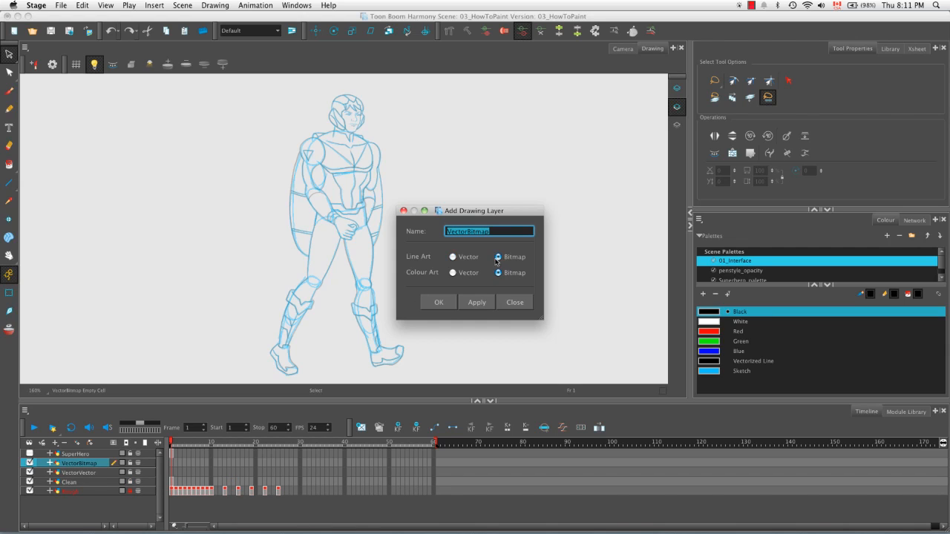
pyautogui.click(452, 273)
pyautogui.click(495, 231)
pyautogui.doubleClick(495, 231)
pyautogui.write('BitmapVector')
pyautogui.click(479, 302)
# Step: Add a drawing layer named BitmapBitmap with Bitmap Line Art and Bitmap Colour Art, and finish adding layers
pyautogui.click(498, 272)
pyautogui.moveTo(494, 231); pyautogui.dragTo(474, 230)
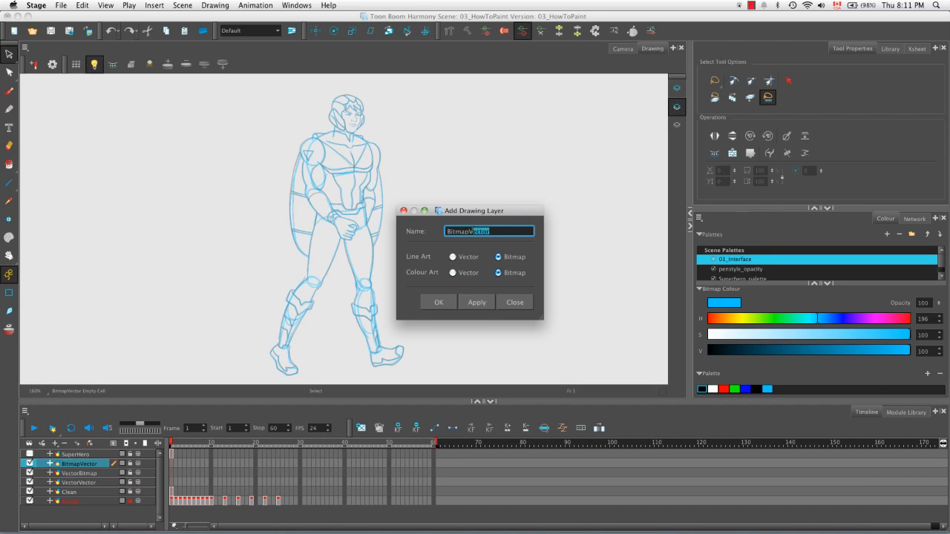
pyautogui.write('Bitma')
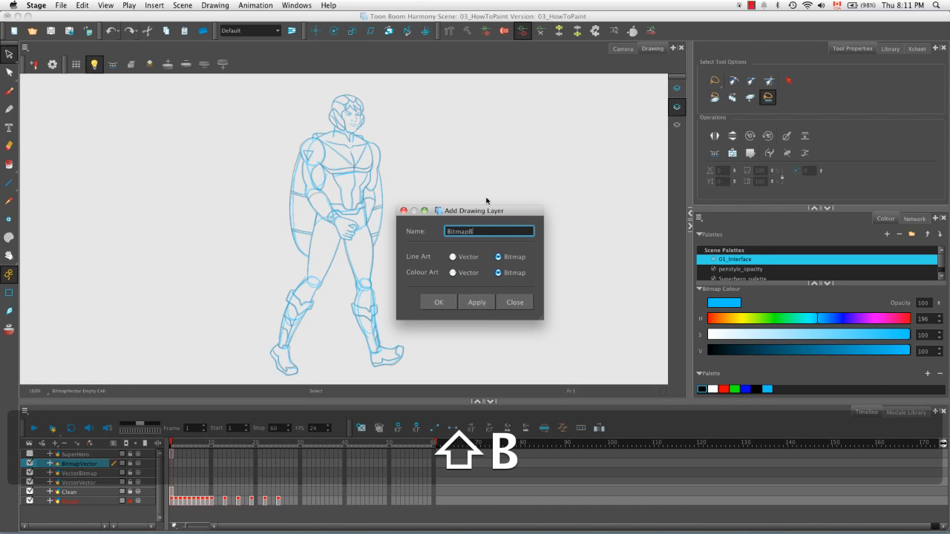
pyautogui.write('p')
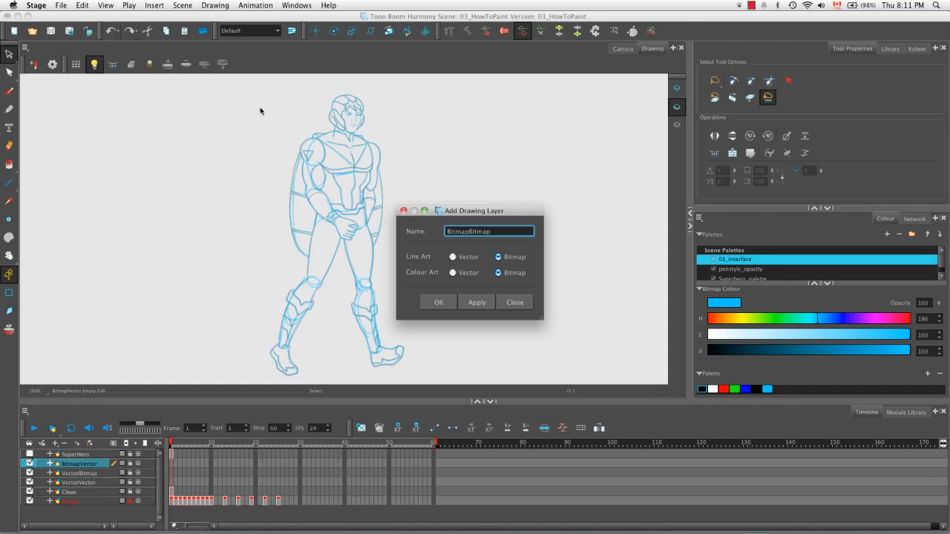
pyautogui.click(476, 303)
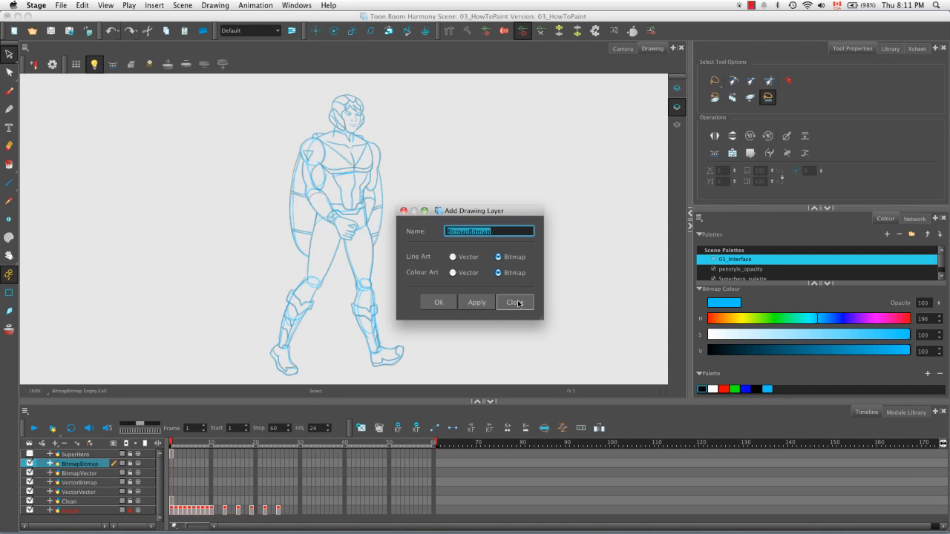
pyautogui.click(514, 302)
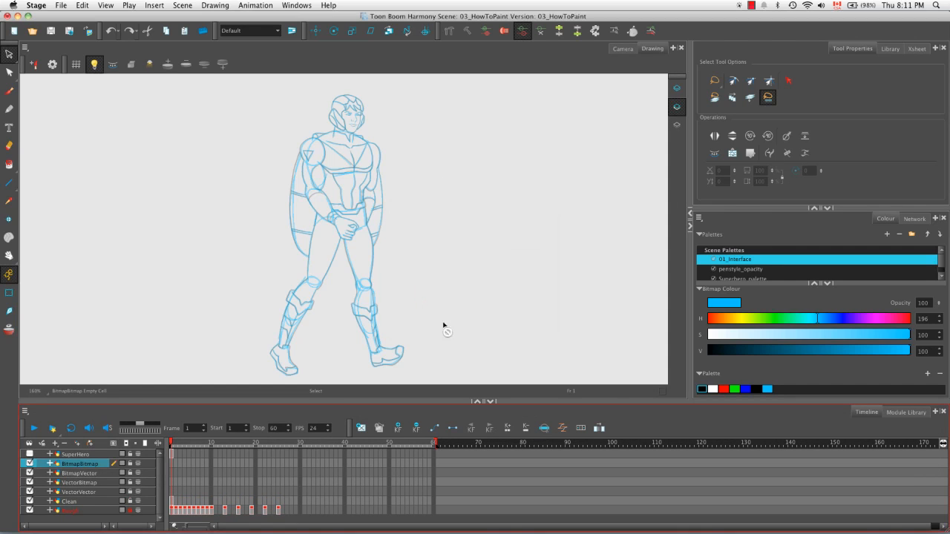
# Step: Hide the Clean layer and the rough layer beneath it, and turn off the light table
pyautogui.click(29, 502)
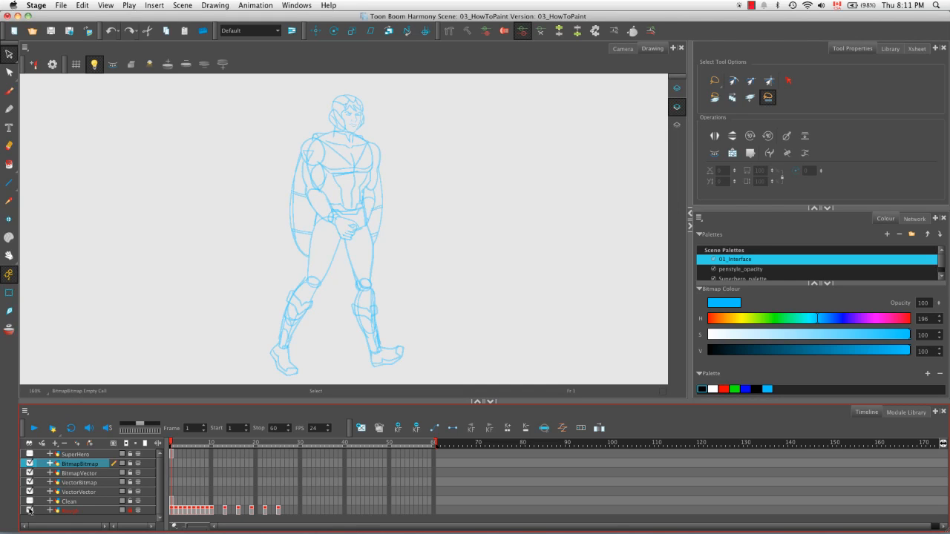
pyautogui.click(29, 511)
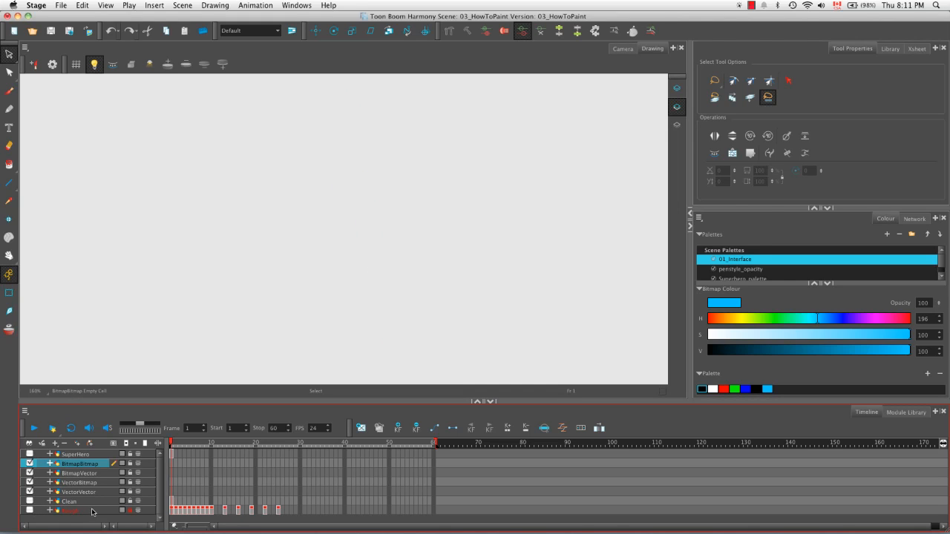
pyautogui.click(94, 63)
# Step: Draw a closed black circle with the Pencil tool on the VectorVector layer
pyautogui.click(91, 494)
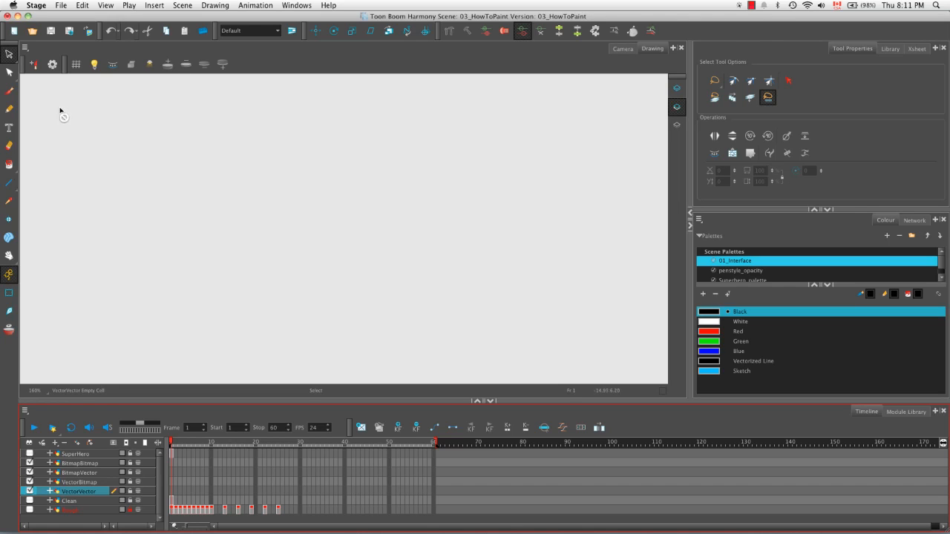
pyautogui.click(11, 110)
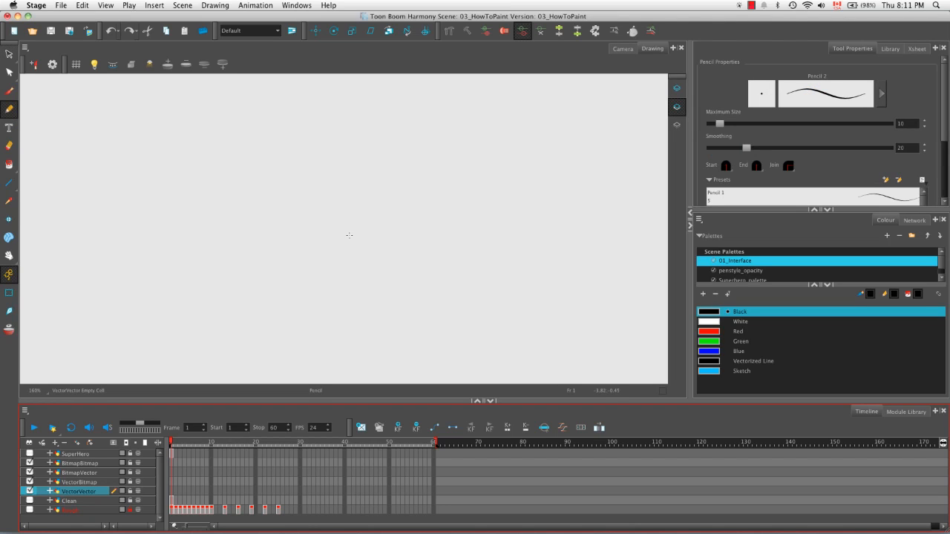
pyautogui.moveTo(347, 158)
pyautogui.mouseDown()
pyautogui.moveTo(263, 167)
pyautogui.moveTo(287, 298)
pyautogui.moveTo(387, 236)
pyautogui.moveTo(340, 155)
pyautogui.moveTo(264, 152)
pyautogui.moveTo(242, 163)
pyautogui.mouseUp()
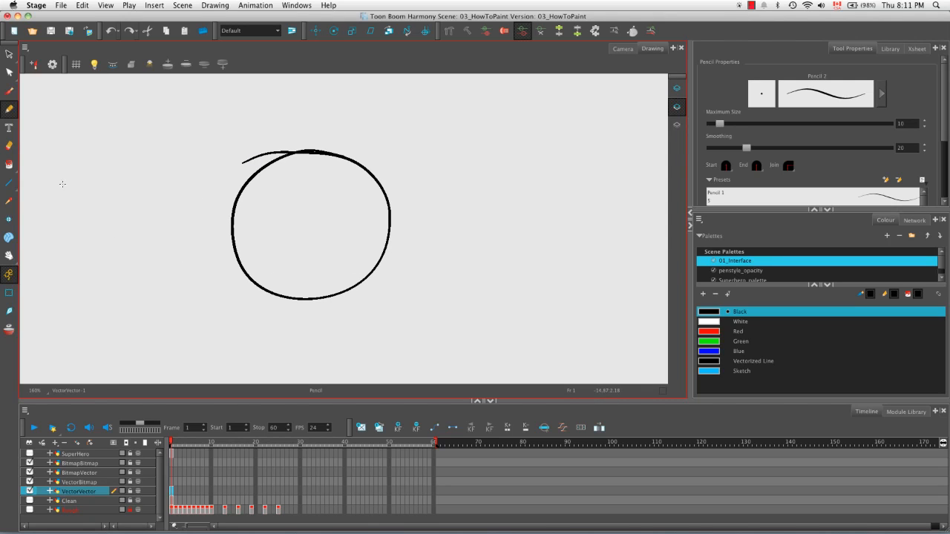
# Step: Fill the inside of the VectorVector circle with the blue Sketch colour using the Paint tool
pyautogui.click(9, 164)
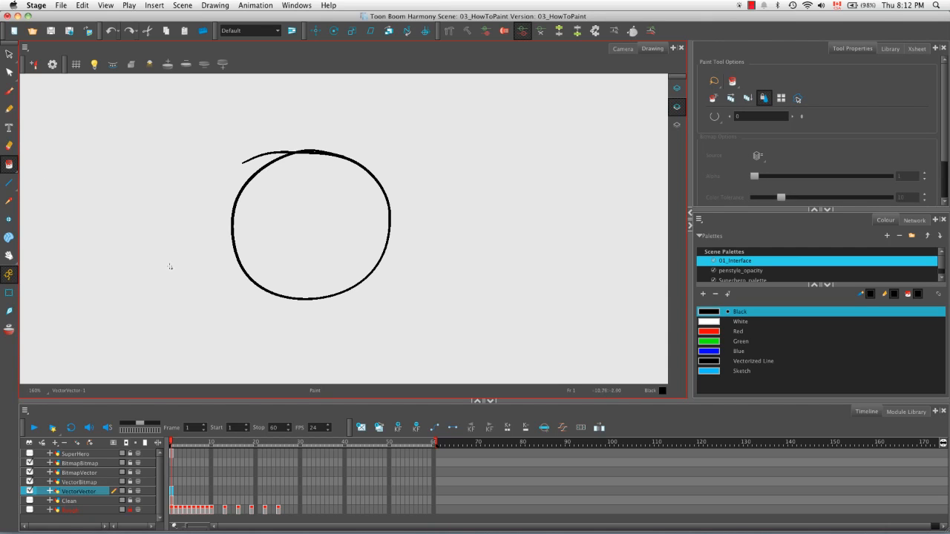
pyautogui.click(711, 372)
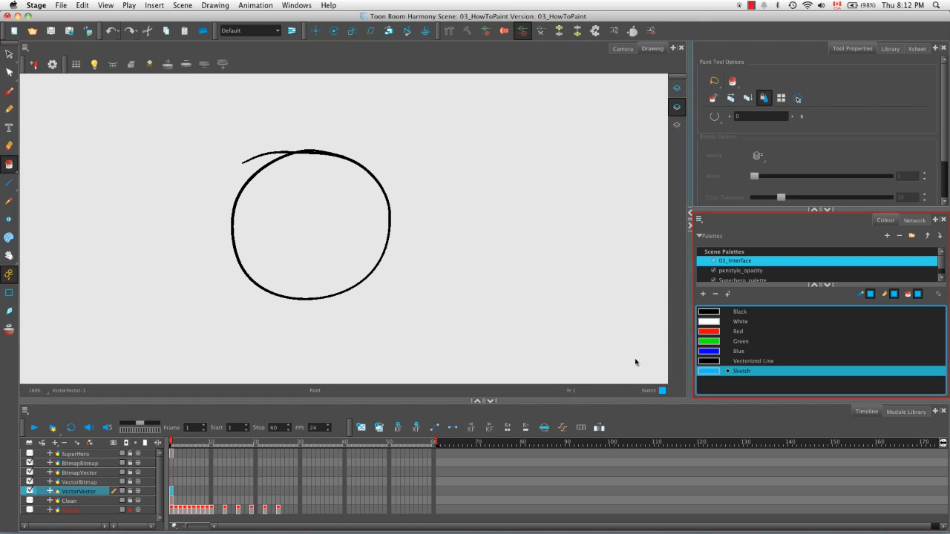
pyautogui.click(331, 225)
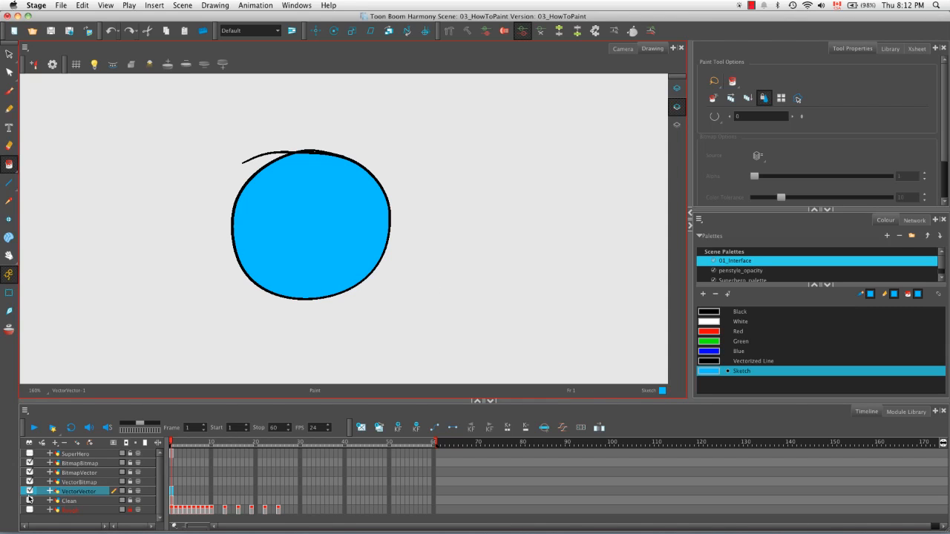
# Step: Draw a closed black circle with the Pencil tool on the VectorBitmap layer
pyautogui.click(86, 483)
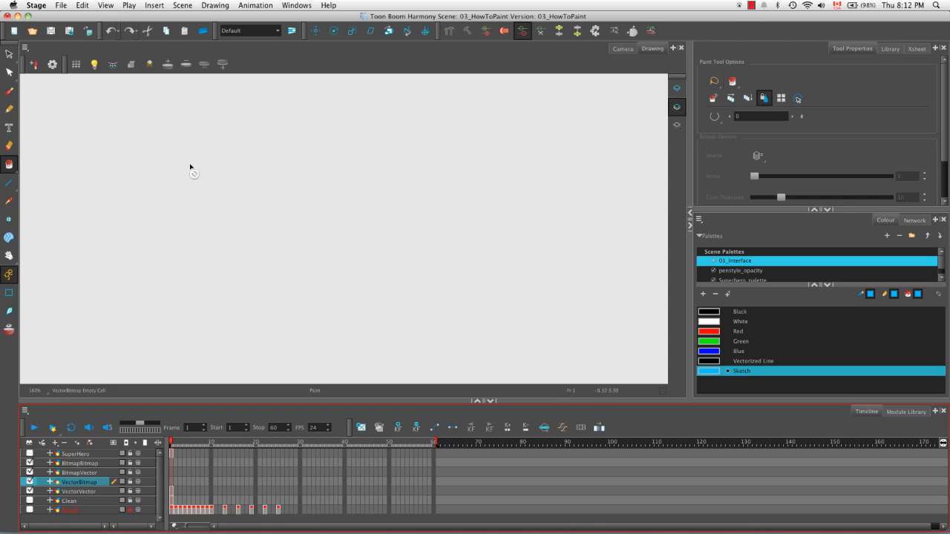
pyautogui.click(9, 109)
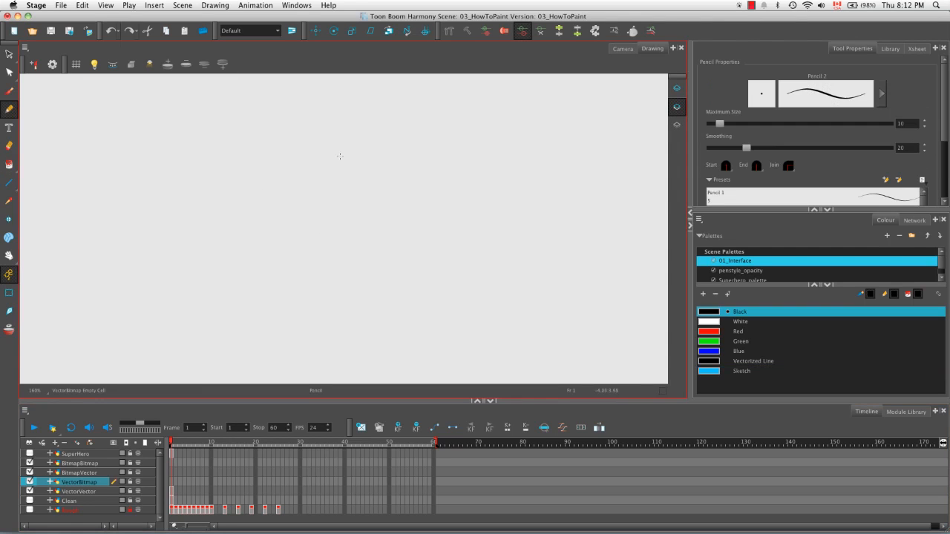
pyautogui.moveTo(301, 161)
pyautogui.mouseDown()
pyautogui.moveTo(409, 260)
pyautogui.moveTo(273, 166)
pyautogui.mouseUp()
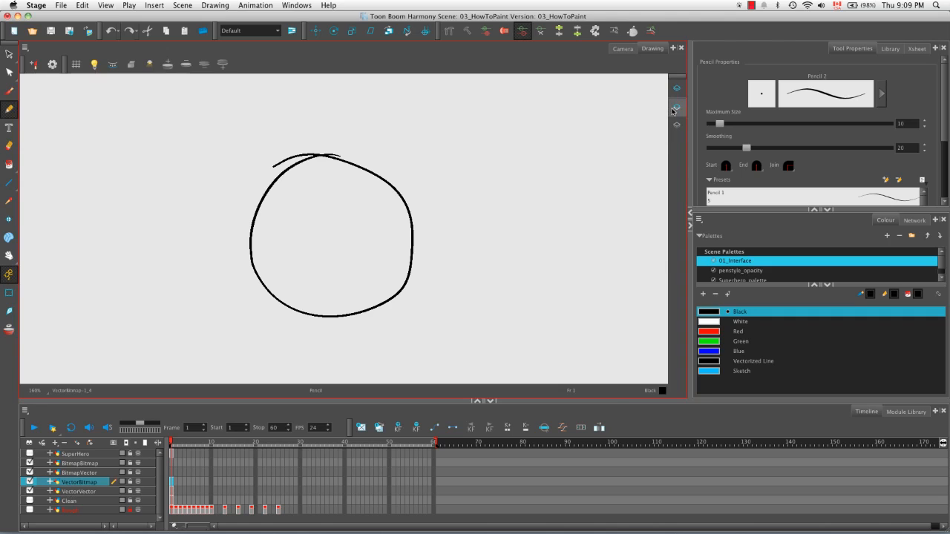
# Step: Compare the VectorBitmap drawing's Line Art and Colour Art, and make Colour Art current with the line art still displayed
pyautogui.click(672, 111)
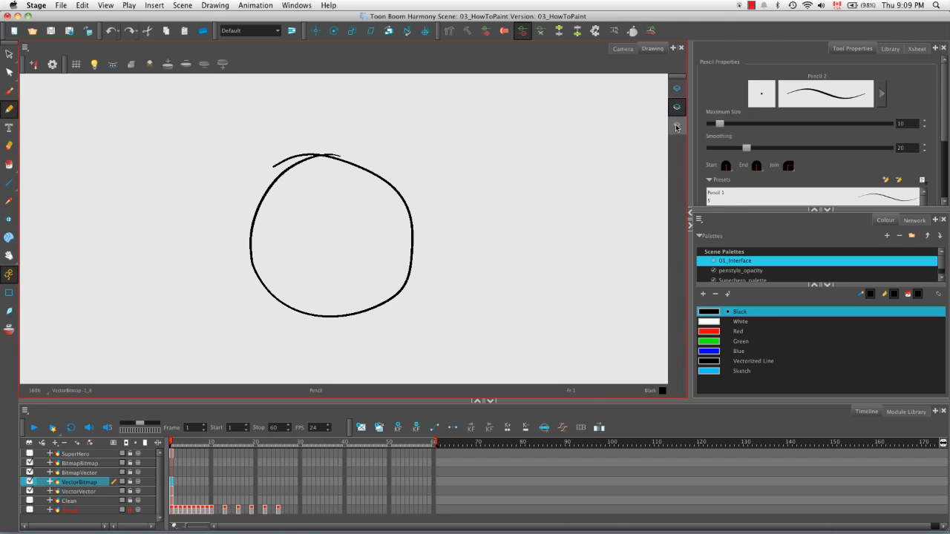
pyautogui.click(675, 128)
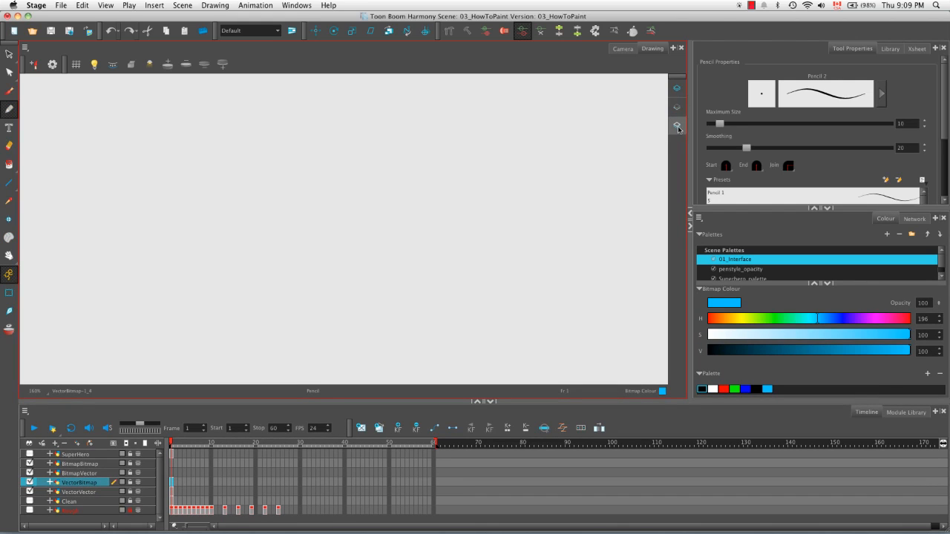
pyautogui.click(676, 109)
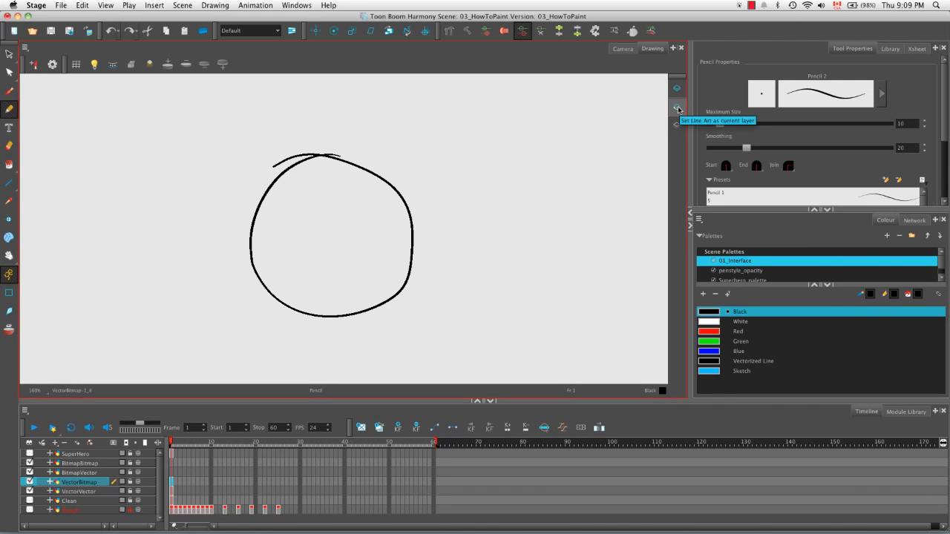
pyautogui.click(676, 125)
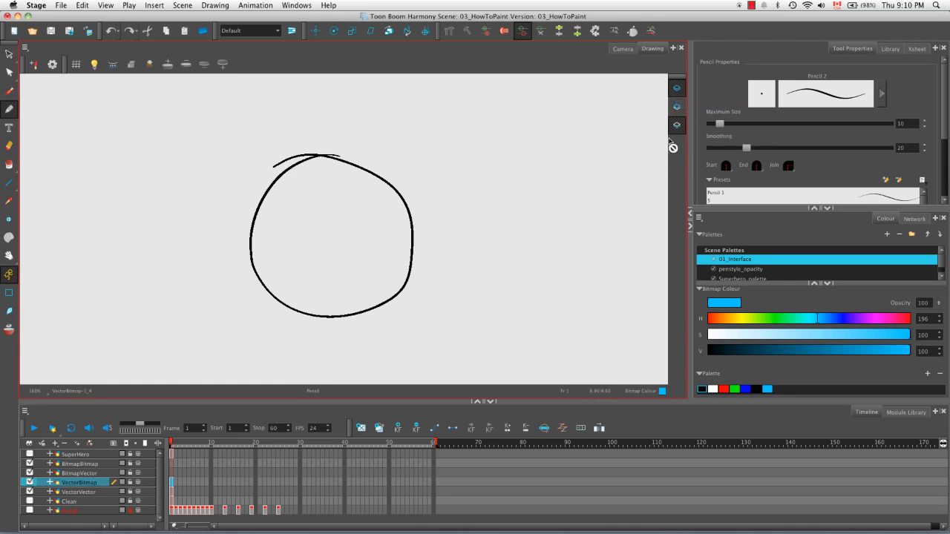
pyautogui.click(670, 128)
pyautogui.click(677, 126)
# Step: Scribble over the VectorBitmap circle on its Colour Art with the Chalk brush in the blue Sketch colour
pyautogui.click(10, 91)
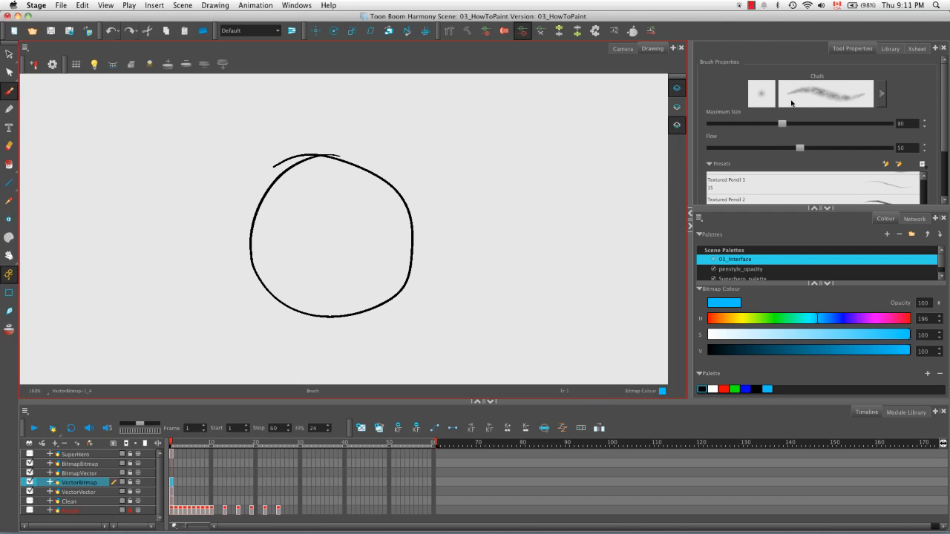
pyautogui.click(946, 200)
pyautogui.moveTo(923, 168); pyautogui.dragTo(922, 130)
pyautogui.scroll(2, 946, 162)
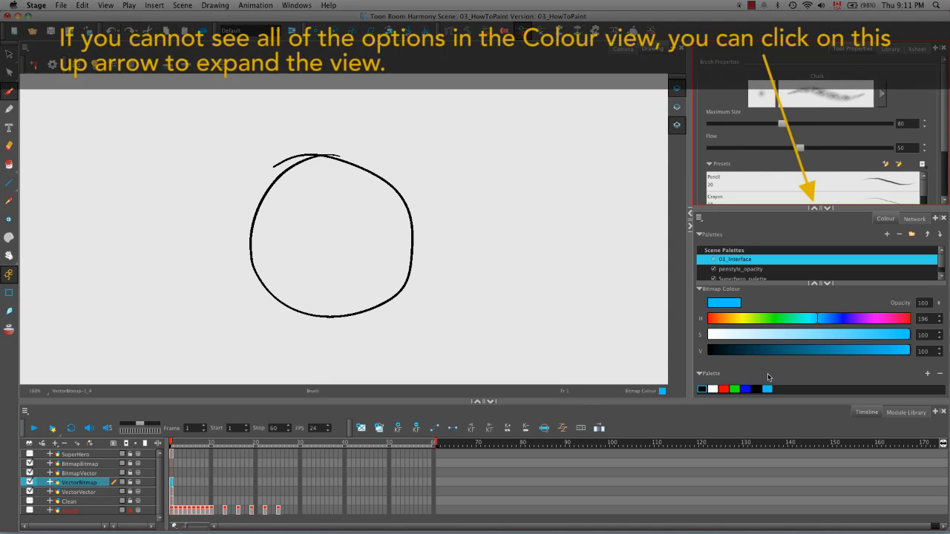
pyautogui.click(768, 391)
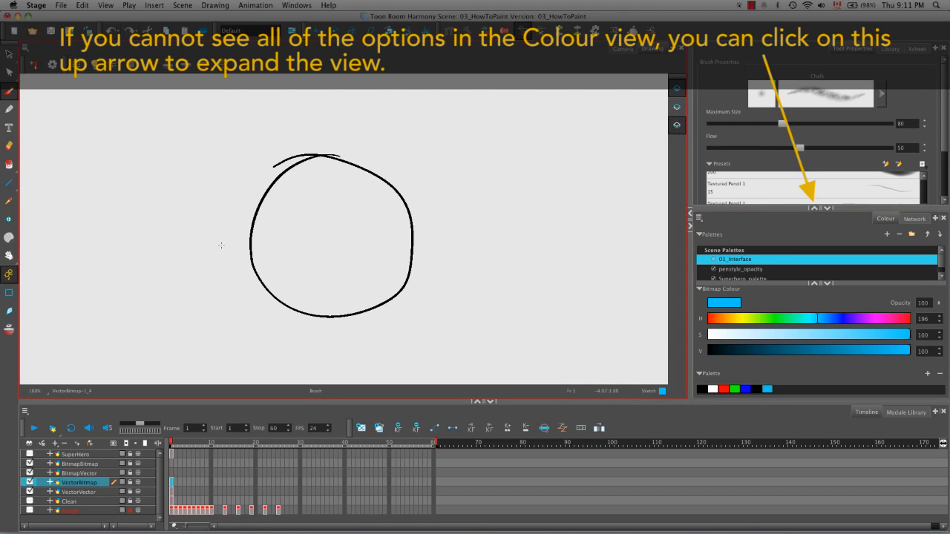
pyautogui.moveTo(373, 309); pyautogui.dragTo(405, 282)
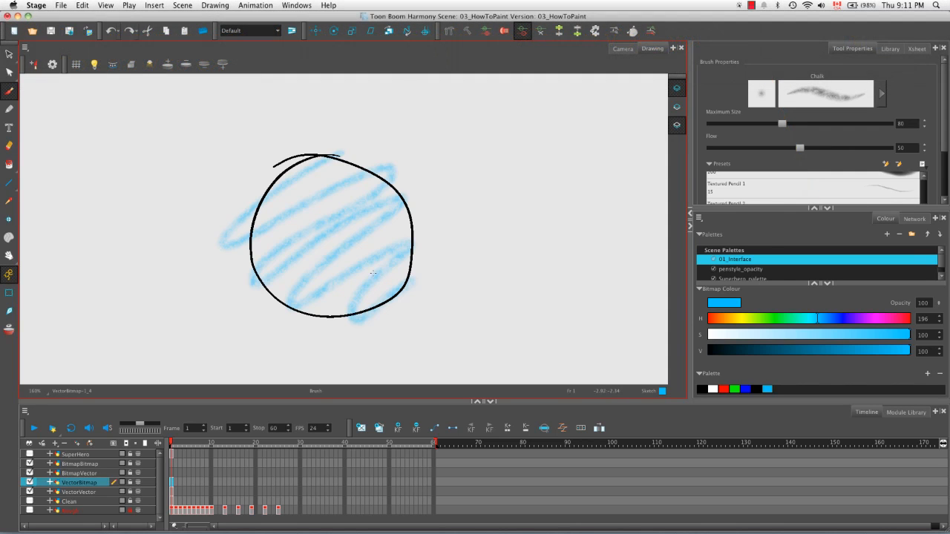
pyautogui.moveTo(254, 219)
pyautogui.mouseDown()
pyautogui.moveTo(349, 222)
pyautogui.moveTo(357, 260)
pyautogui.moveTo(371, 241)
pyautogui.moveTo(398, 295)
pyautogui.mouseUp()
pyautogui.moveTo(359, 231)
pyautogui.mouseDown()
pyautogui.moveTo(285, 286)
pyautogui.moveTo(336, 244)
pyautogui.mouseUp()
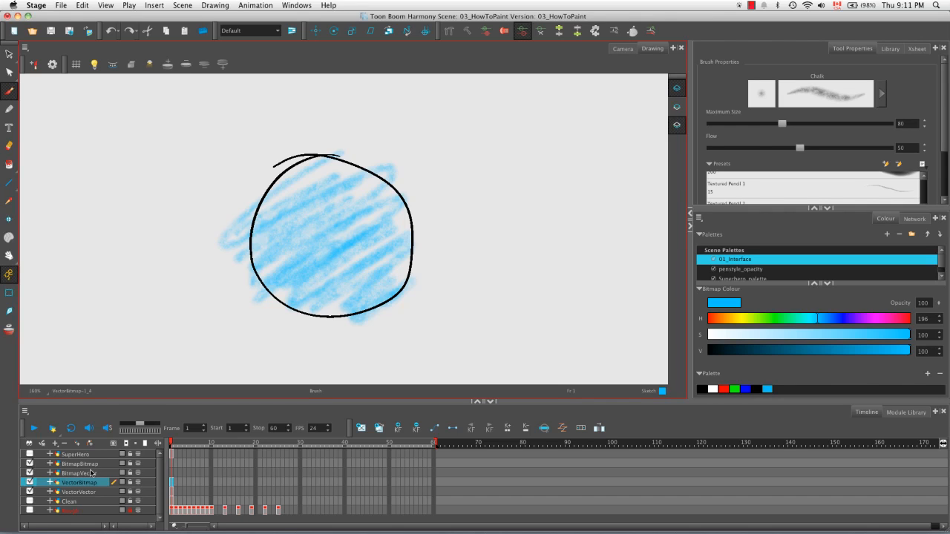
# Step: Draw a black closed oval with the Chalk brush on the BitmapVector layer's Line Art
pyautogui.click(90, 474)
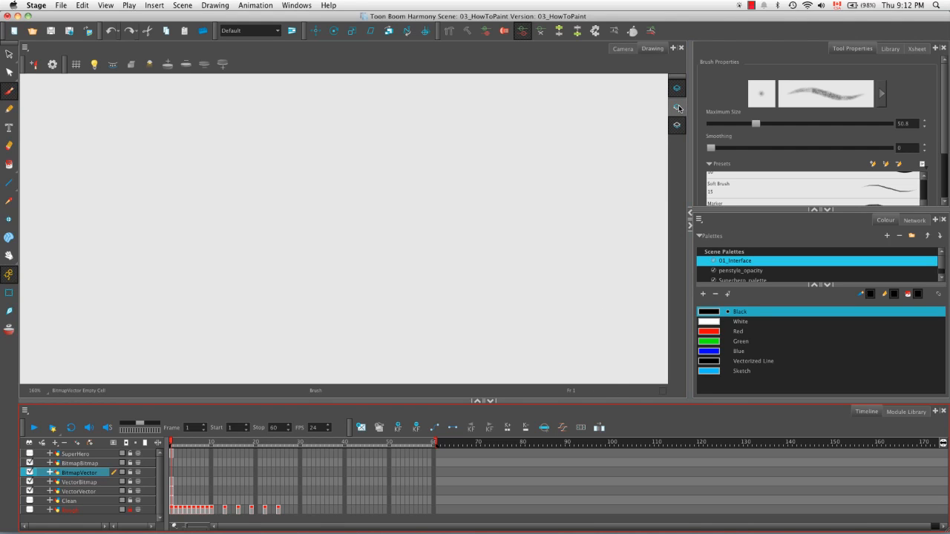
pyautogui.moveTo(322, 146)
pyautogui.mouseDown()
pyautogui.moveTo(272, 165)
pyautogui.moveTo(374, 273)
pyautogui.moveTo(383, 148)
pyautogui.moveTo(264, 172)
pyautogui.mouseUp()
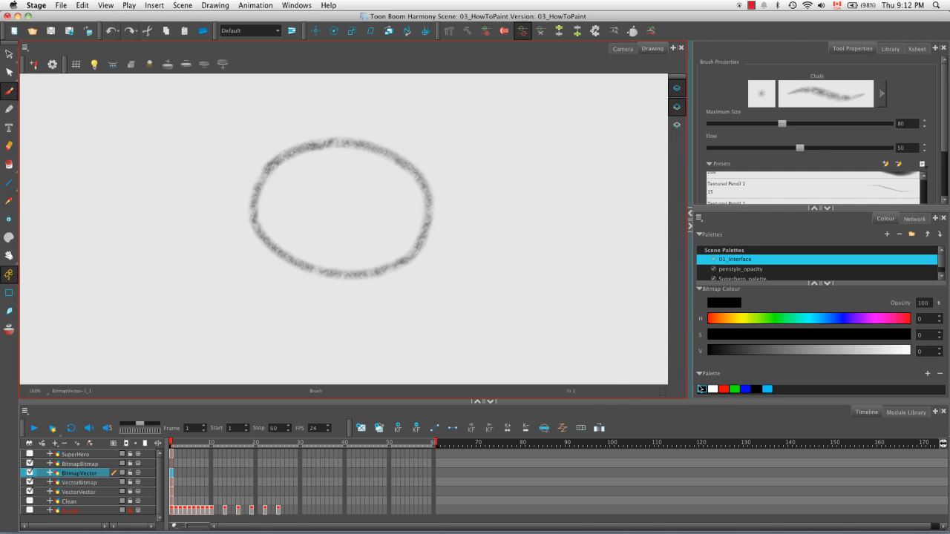
# Step: Try filling the BitmapVector oval with the blue Sketch colour on its Line Art using the Paint tool, and undo the fill
pyautogui.click(768, 389)
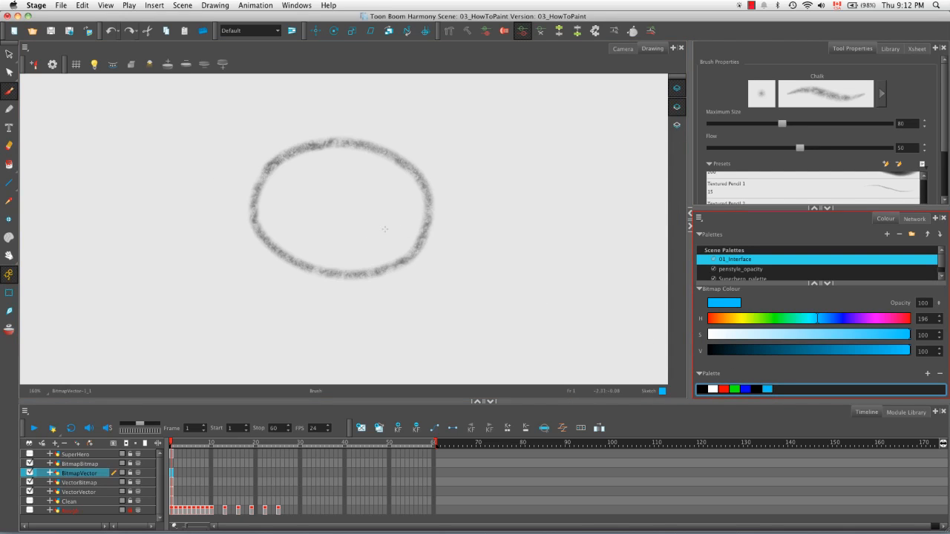
pyautogui.click(9, 164)
pyautogui.click(321, 200)
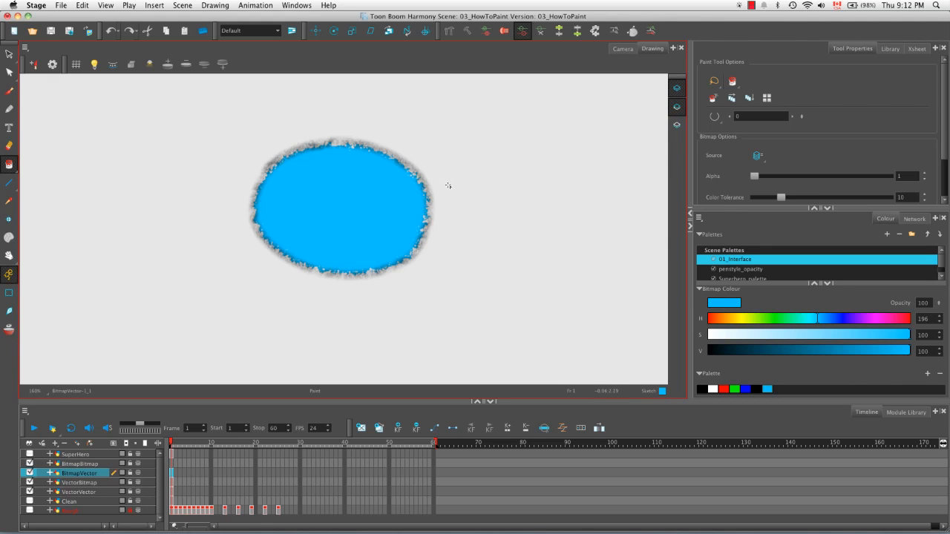
pyautogui.press('super+z')
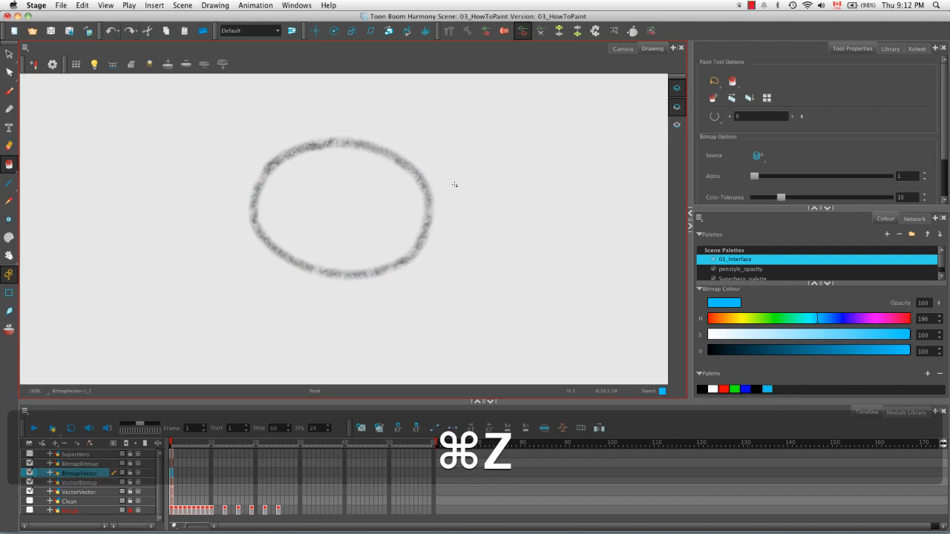
# Step: Draw an invisible closed outline around the BitmapVector oval on Colour Art with the Stroke tool, with strokes displayed
pyautogui.click(676, 128)
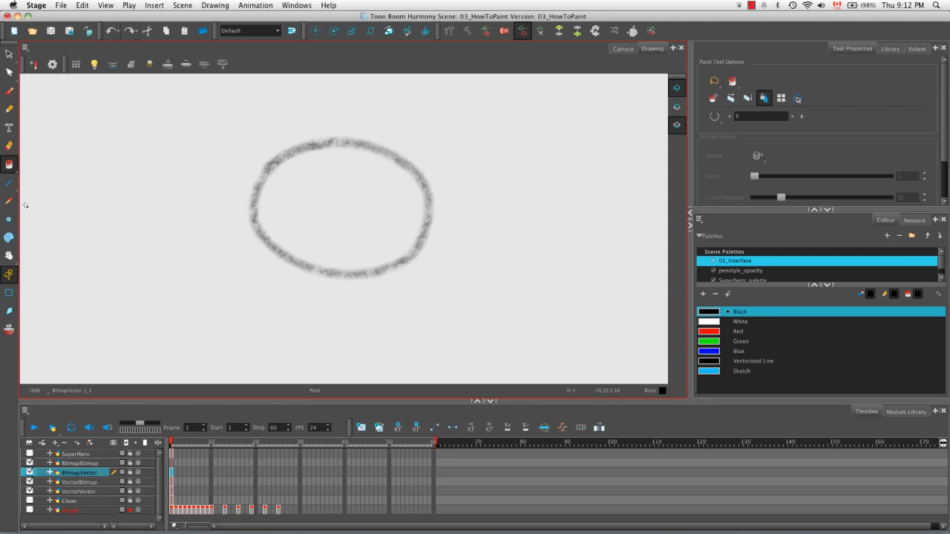
pyautogui.click(9, 169)
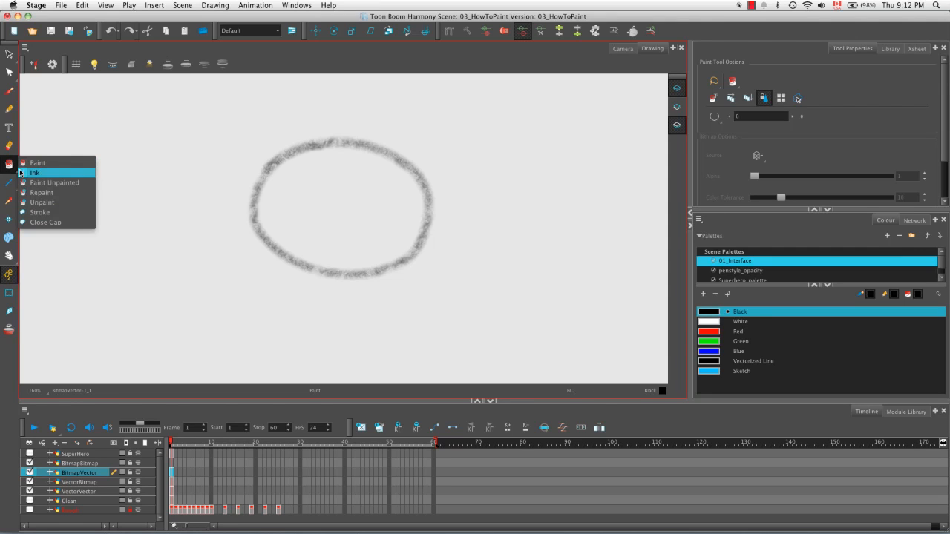
pyautogui.click(73, 213)
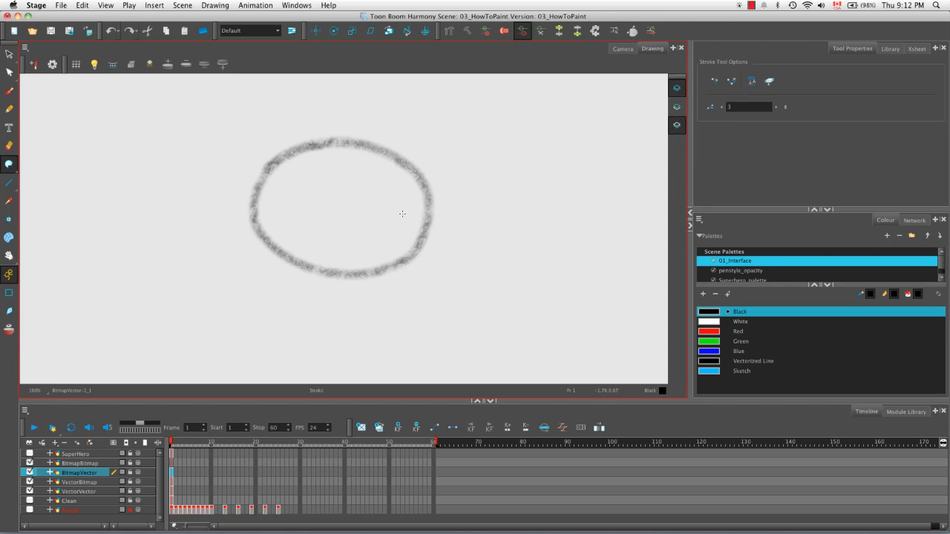
pyautogui.press('k')
pyautogui.moveTo(326, 138)
pyautogui.mouseDown()
pyautogui.moveTo(296, 150)
pyautogui.moveTo(260, 193)
pyautogui.moveTo(249, 243)
pyautogui.moveTo(273, 266)
pyautogui.moveTo(313, 274)
pyautogui.moveTo(361, 265)
pyautogui.moveTo(418, 243)
pyautogui.moveTo(442, 219)
pyautogui.moveTo(438, 189)
pyautogui.moveTo(411, 167)
pyautogui.moveTo(309, 142)
pyautogui.mouseUp()
# Step: Fill the stroke outline on the BitmapVector Colour Art with the blue Sketch colour using the Paint tool, and hide the strokes
pyautogui.click(709, 371)
pyautogui.click(10, 166)
pyautogui.click(32, 161)
pyautogui.click(345, 213)
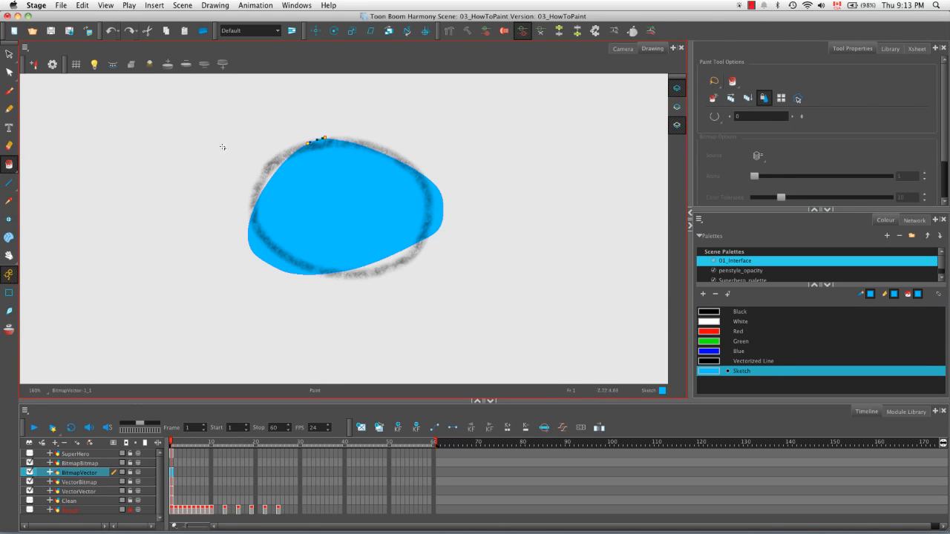
pyautogui.press('k')
pyautogui.click(677, 125)
# Step: Set up the Brush with the Hard Shading preset in black on the BitmapBitmap layer's Line Art
pyautogui.click(79, 464)
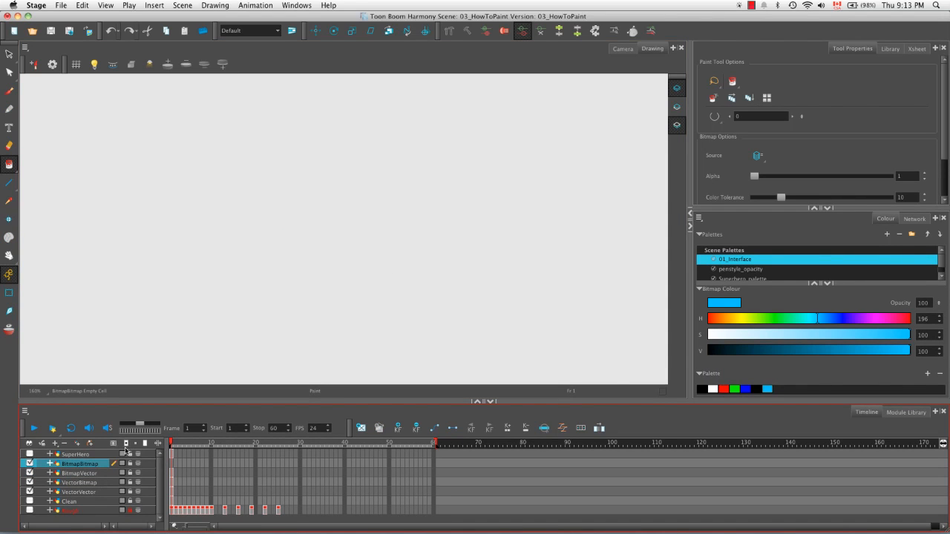
pyautogui.click(679, 107)
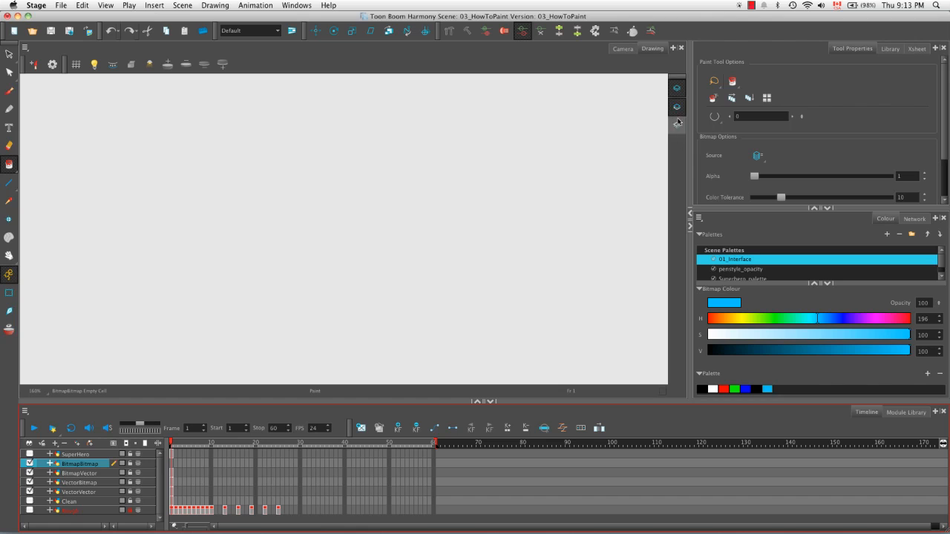
pyautogui.click(8, 90)
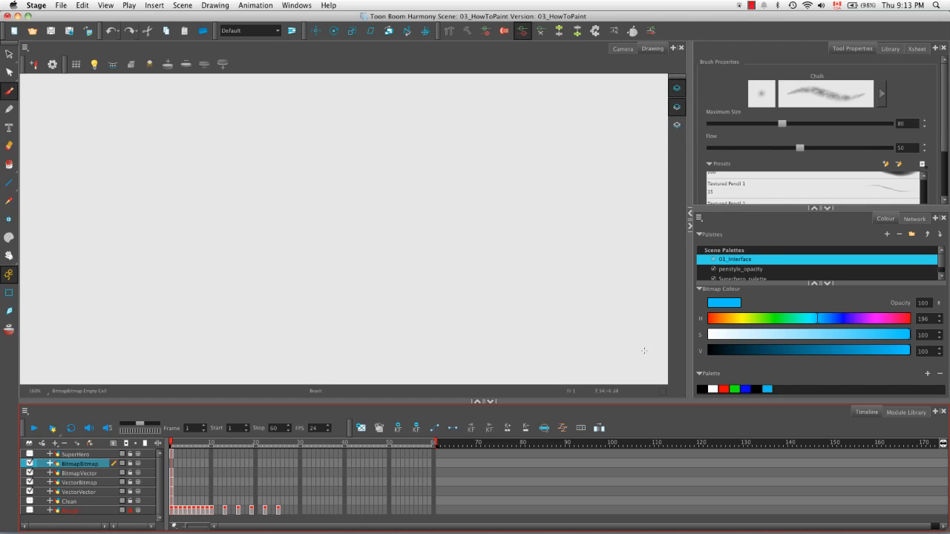
pyautogui.click(702, 387)
pyautogui.click(924, 178)
pyautogui.click(923, 178)
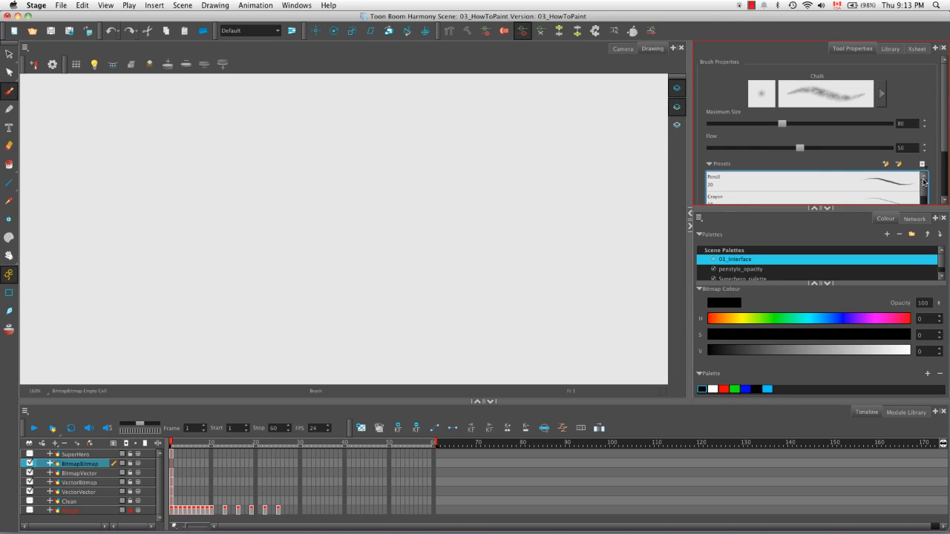
pyautogui.moveTo(924, 185); pyautogui.dragTo(924, 192)
pyautogui.scroll(-3, 903, 192)
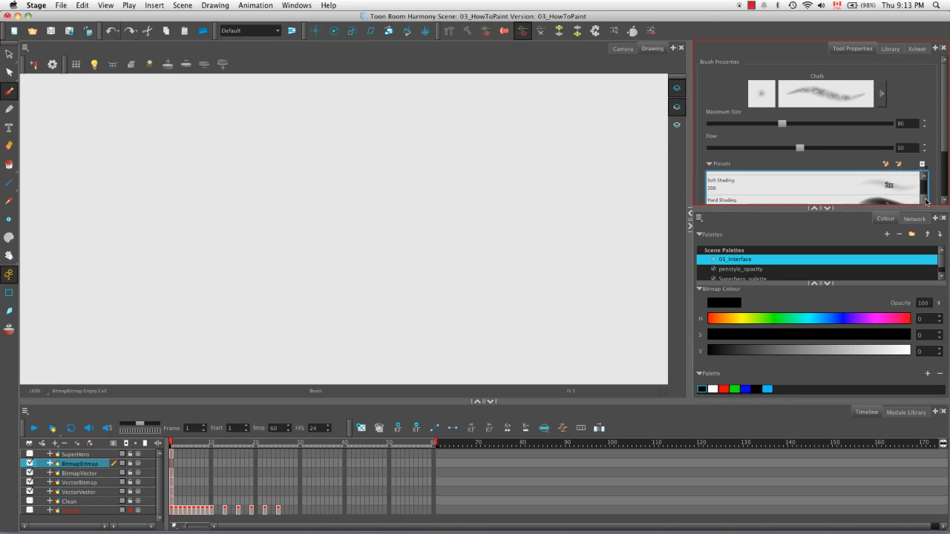
pyautogui.click(903, 193)
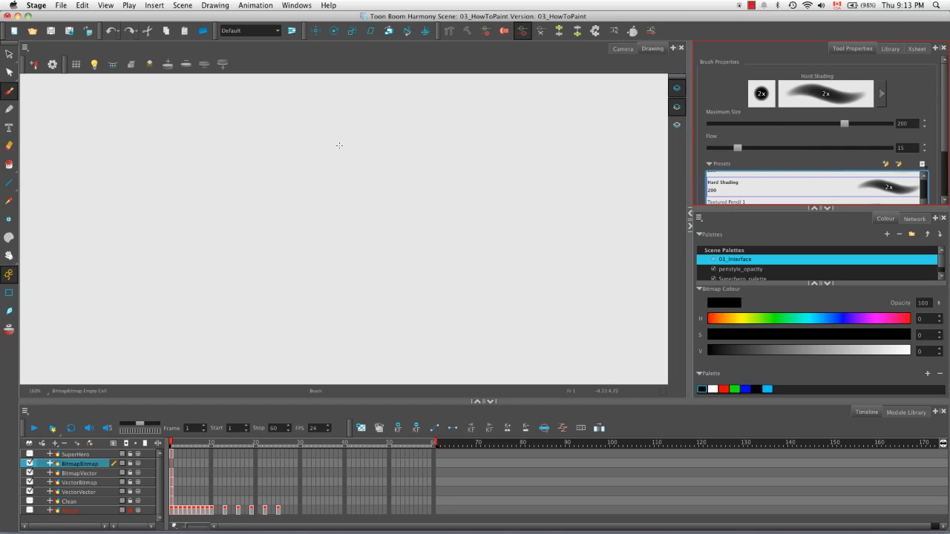
# Step: Draw a closed black circle on the BitmapBitmap Line Art with the Hard Shading brush reduced to a maximum size of 94.4
pyautogui.moveTo(311, 148); pyautogui.dragTo(266, 175)
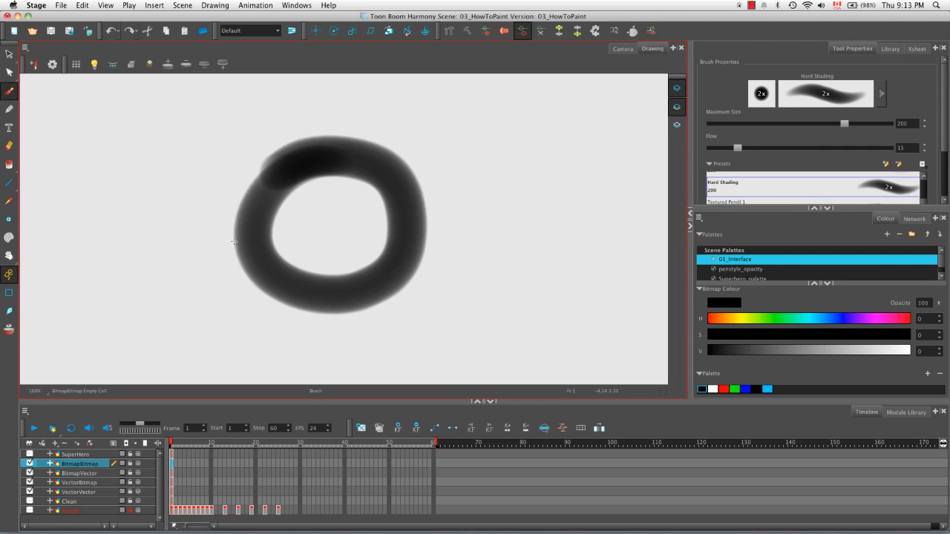
pyautogui.press('super+z')
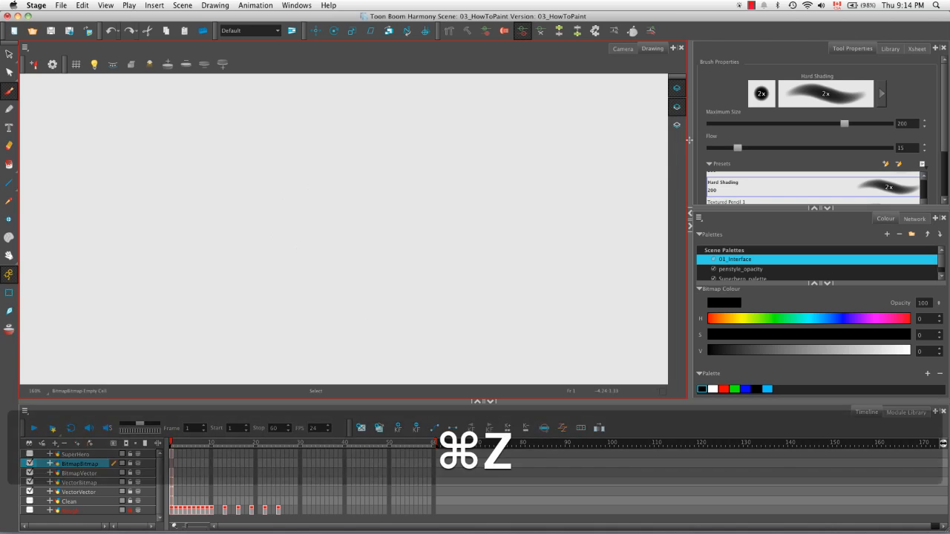
pyautogui.moveTo(845, 124); pyautogui.dragTo(795, 124)
pyautogui.moveTo(310, 145); pyautogui.dragTo(239, 212)
pyautogui.moveTo(243, 251)
pyautogui.mouseDown()
pyautogui.moveTo(360, 152)
pyautogui.moveTo(256, 177)
pyautogui.mouseUp()
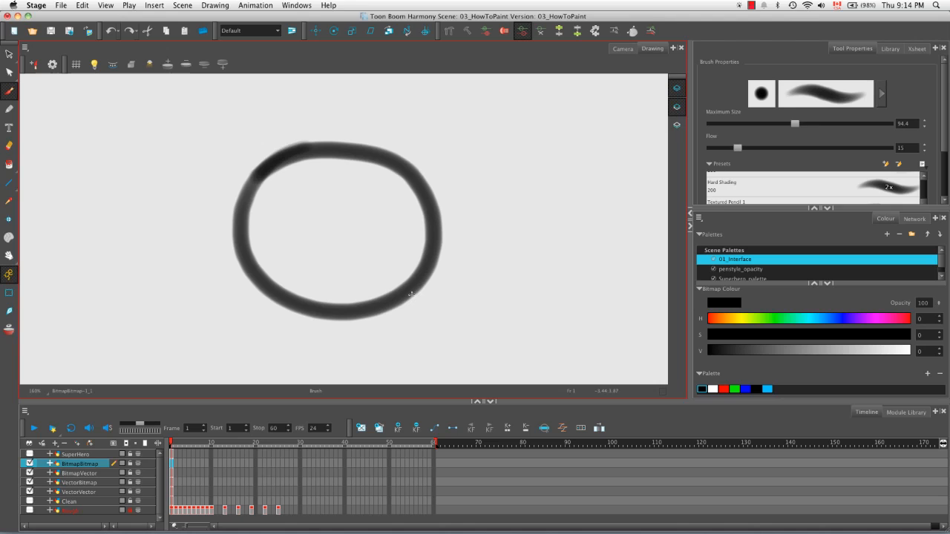
# Step: Try filling the BitmapBitmap circle with the blue Sketch colour on its Line Art, and undo the fill
pyautogui.click(10, 166)
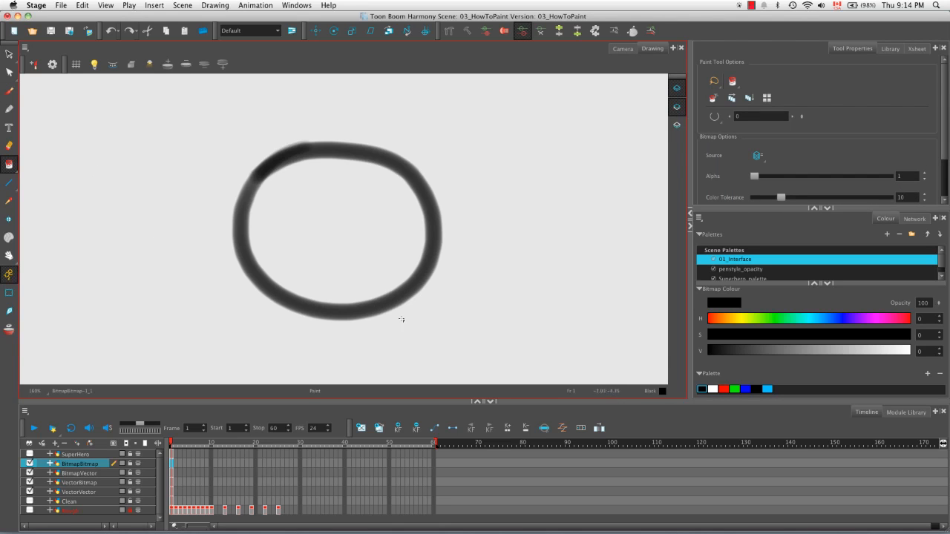
pyautogui.click(769, 391)
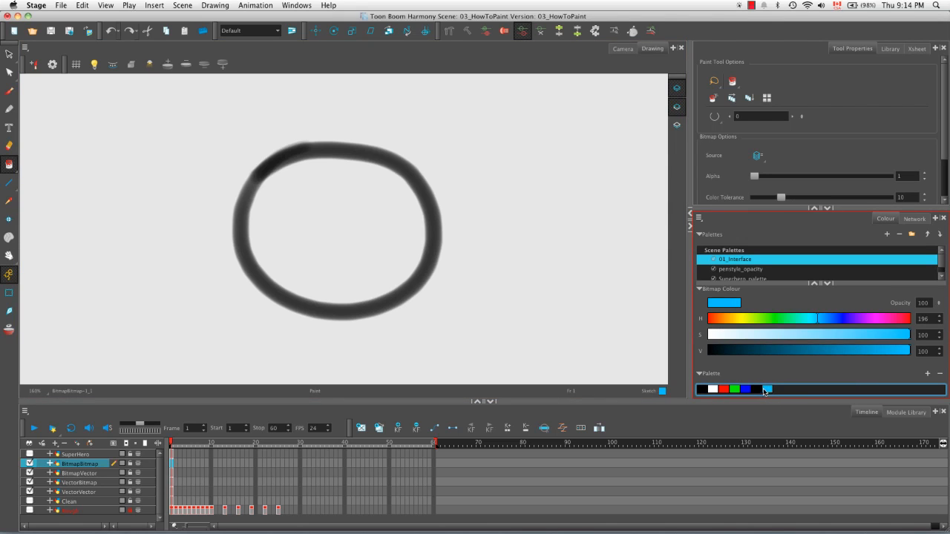
pyautogui.click(366, 242)
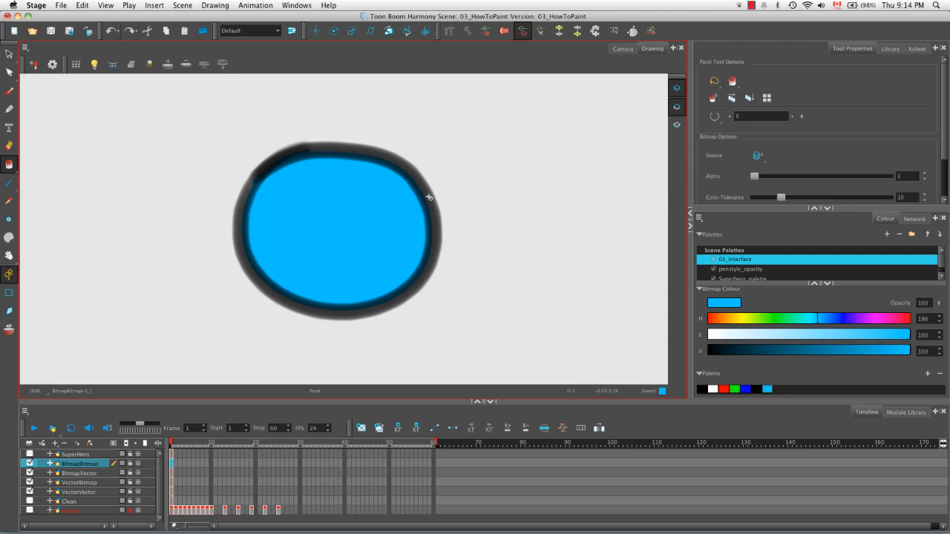
pyautogui.click(680, 108)
pyautogui.press('super+z')
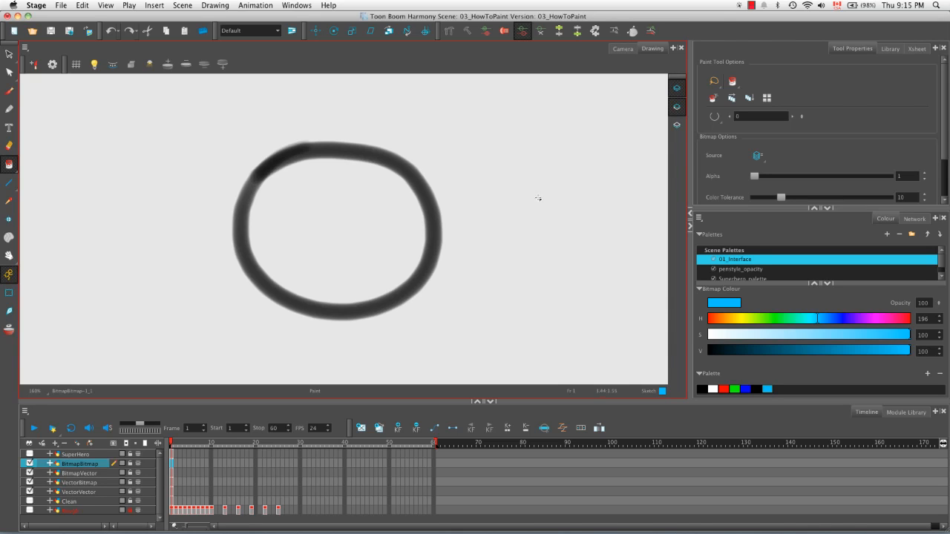
# Step: Make the BitmapBitmap Colour Art current and set the Brush to the Chalk preset in the blue Sketch colour
pyautogui.click(673, 126)
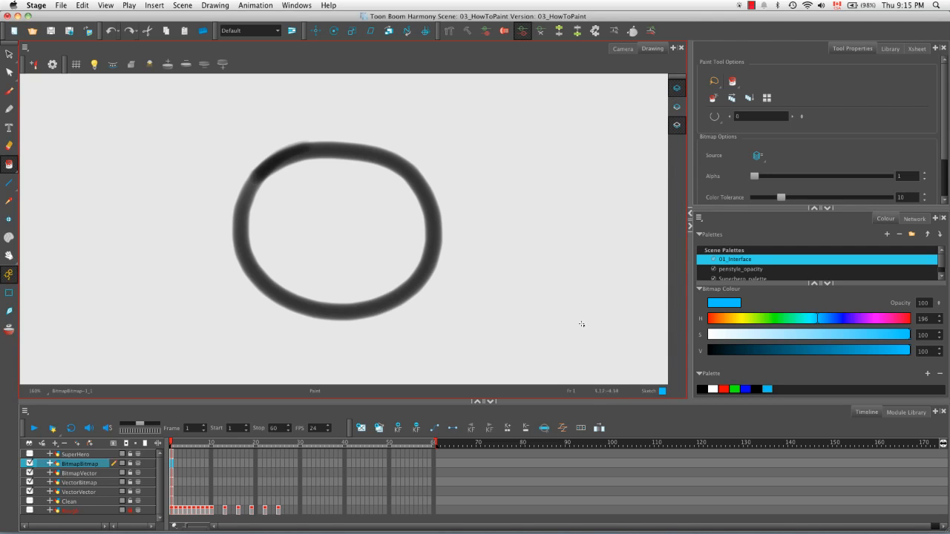
pyautogui.click(771, 391)
pyautogui.click(9, 90)
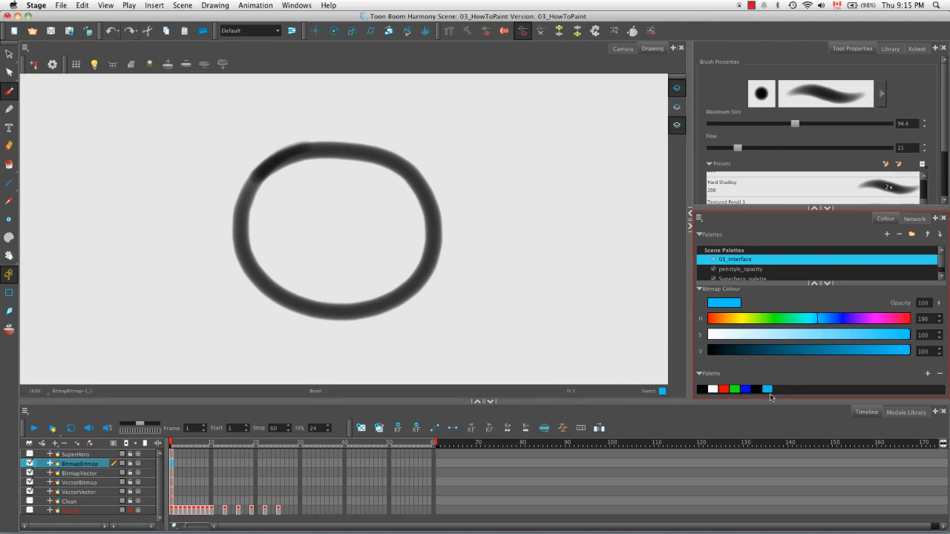
pyautogui.click(924, 180)
pyautogui.click(924, 179)
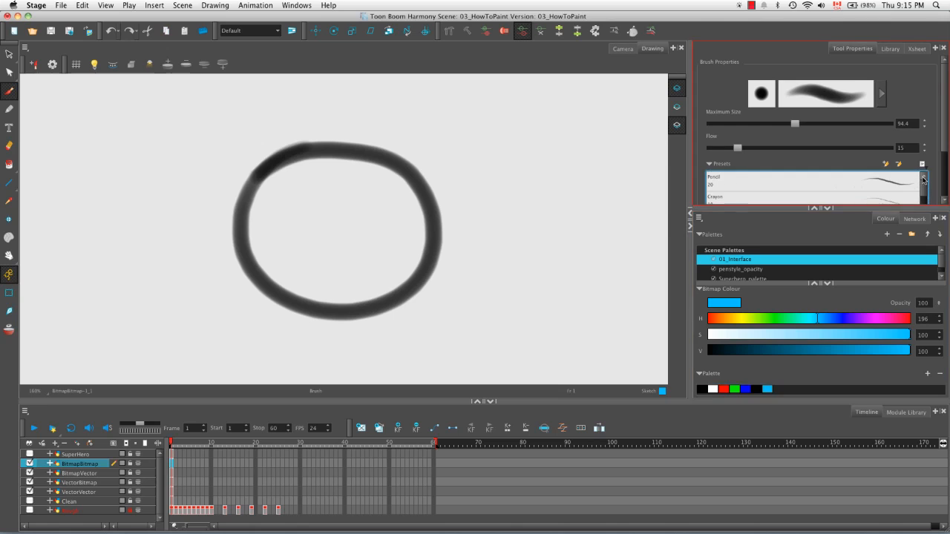
pyautogui.moveTo(925, 187); pyautogui.dragTo(925, 201)
pyautogui.scroll(-5, 925, 201)
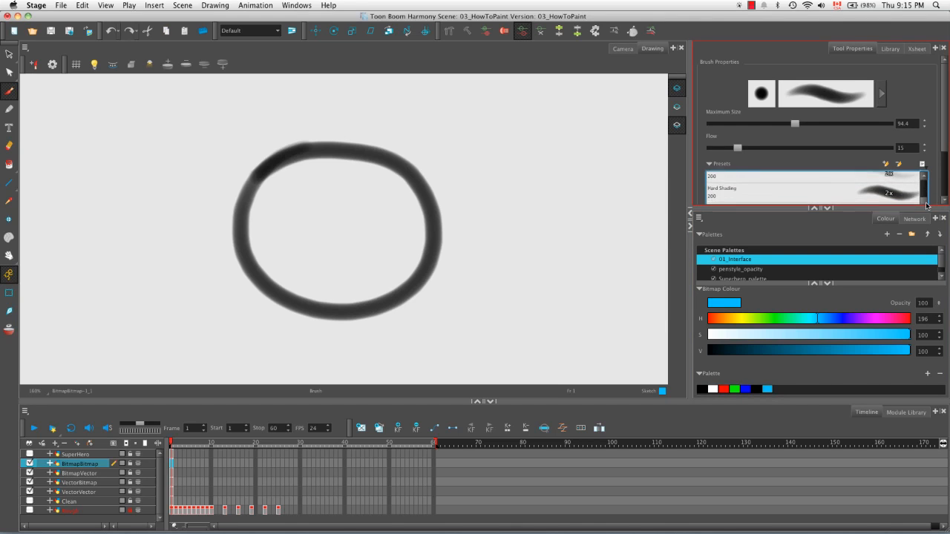
pyautogui.scroll(-3, 945, 201)
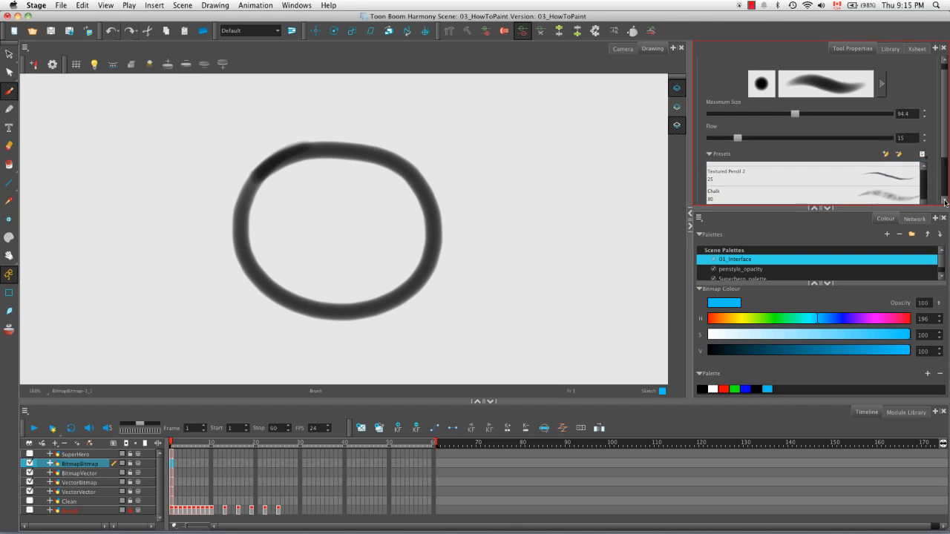
pyautogui.click(906, 172)
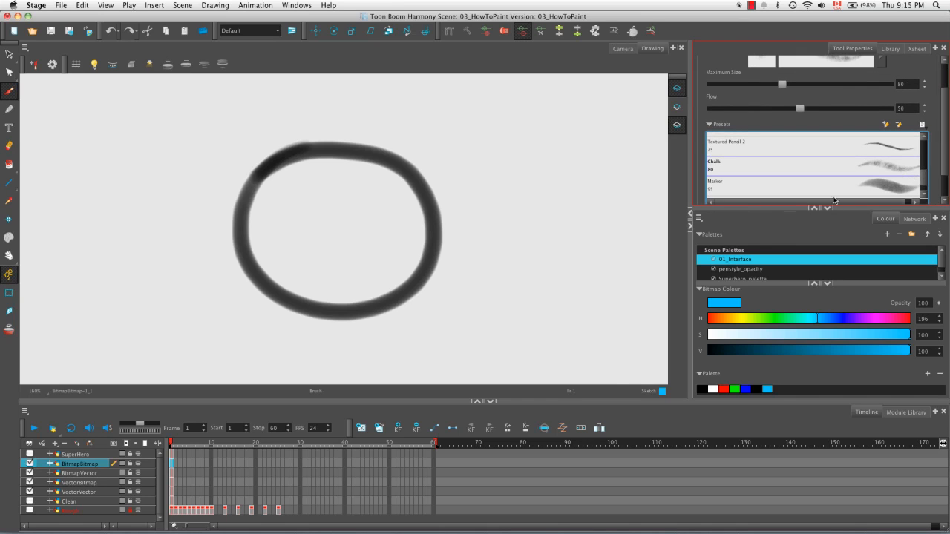
# Step: Hatch the BitmapBitmap circle with diagonal blue Chalk strokes on its Colour Art
pyautogui.moveTo(241, 245); pyautogui.dragTo(326, 152)
pyautogui.moveTo(244, 252); pyautogui.dragTo(393, 156)
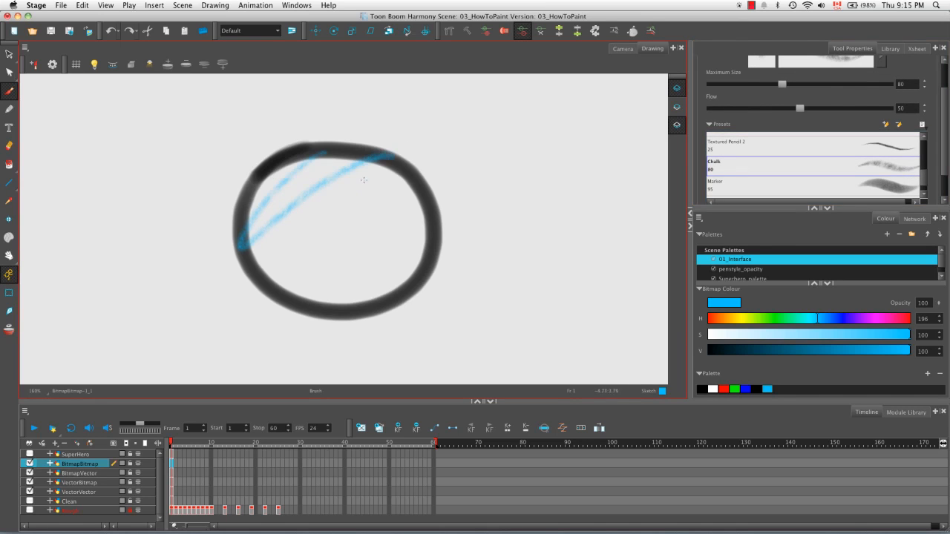
pyautogui.moveTo(268, 297); pyautogui.dragTo(412, 167)
pyautogui.moveTo(256, 271); pyautogui.dragTo(386, 159)
pyautogui.moveTo(301, 315); pyautogui.dragTo(434, 178)
pyautogui.moveTo(304, 312); pyautogui.dragTo(453, 189)
pyautogui.moveTo(340, 332); pyautogui.dragTo(442, 235)
pyautogui.moveTo(403, 330); pyautogui.dragTo(444, 233)
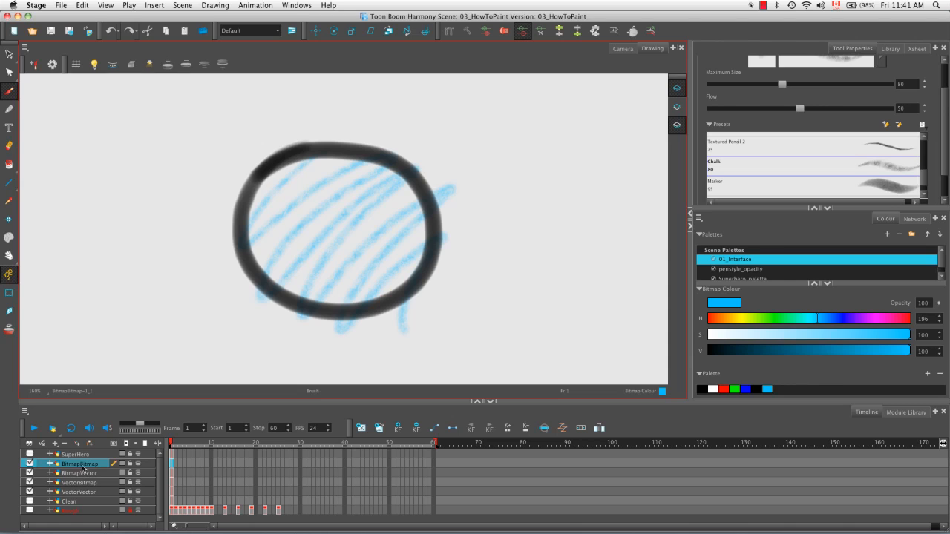
# Step: Delete the BitmapBitmap, BitmapVector, VectorBitmap and VectorVector layers from the timeline
pyautogui.click(65, 444)
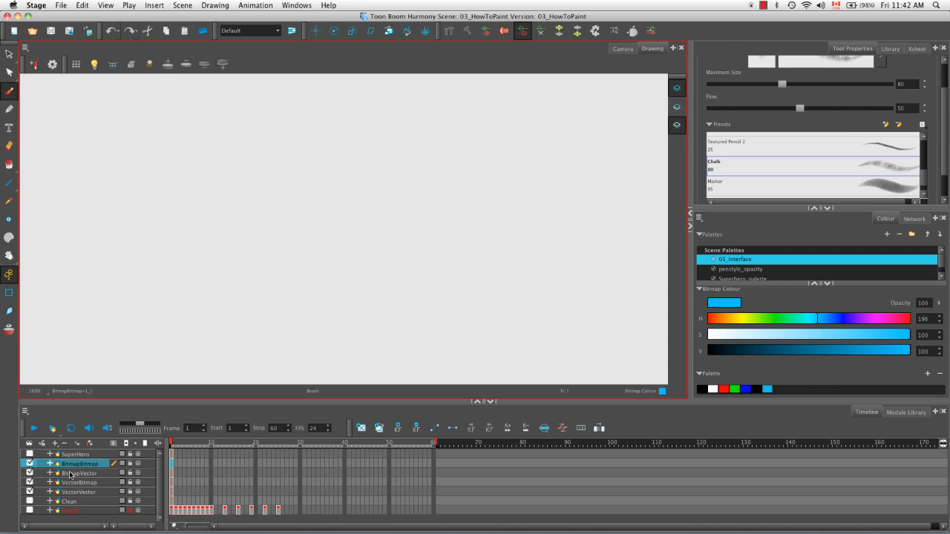
pyautogui.click(72, 465)
pyautogui.click(63, 444)
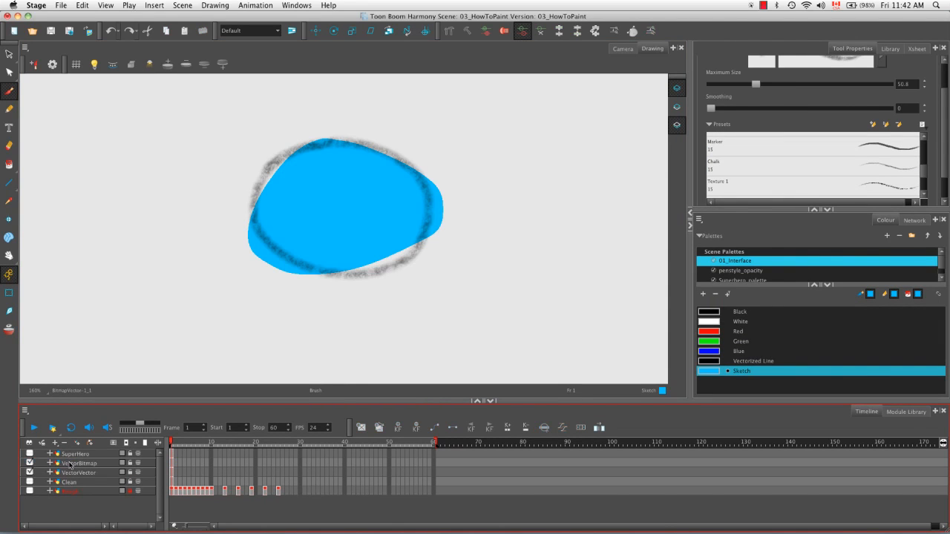
pyautogui.click(70, 463)
pyautogui.click(64, 443)
pyautogui.click(70, 463)
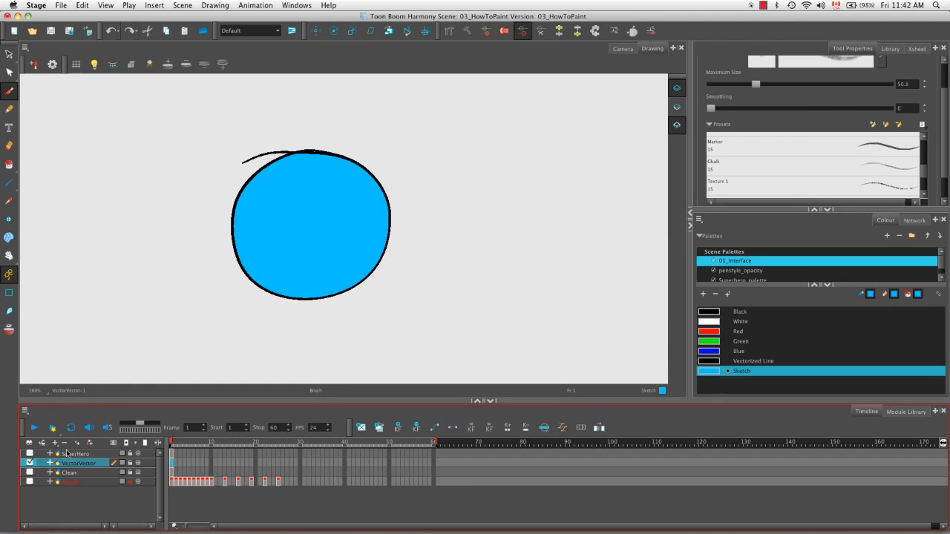
pyautogui.click(63, 443)
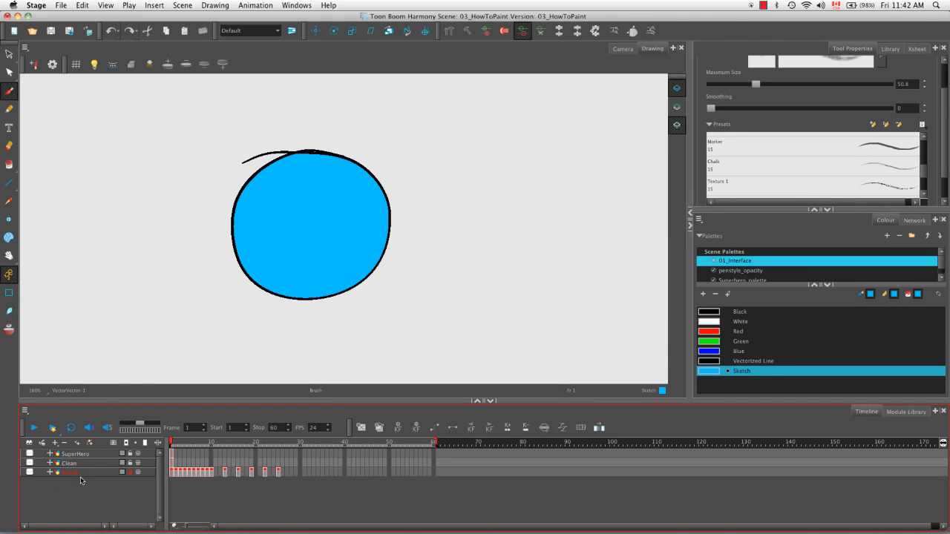
# Step: Enable the Clean layer and the layer beneath it, and display Clean's frame 1 drawing with the Light Table on
pyautogui.click(74, 465)
pyautogui.click(30, 464)
pyautogui.click(30, 472)
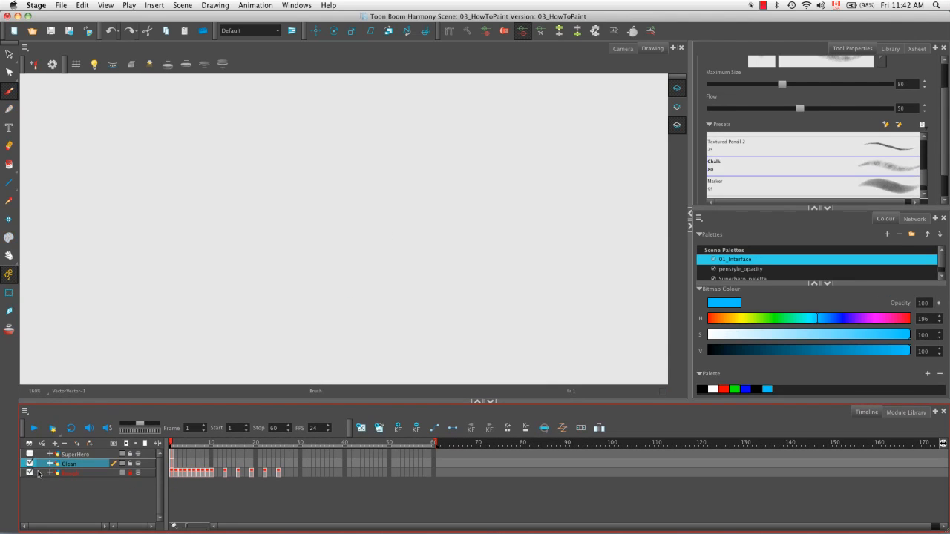
pyautogui.click(173, 464)
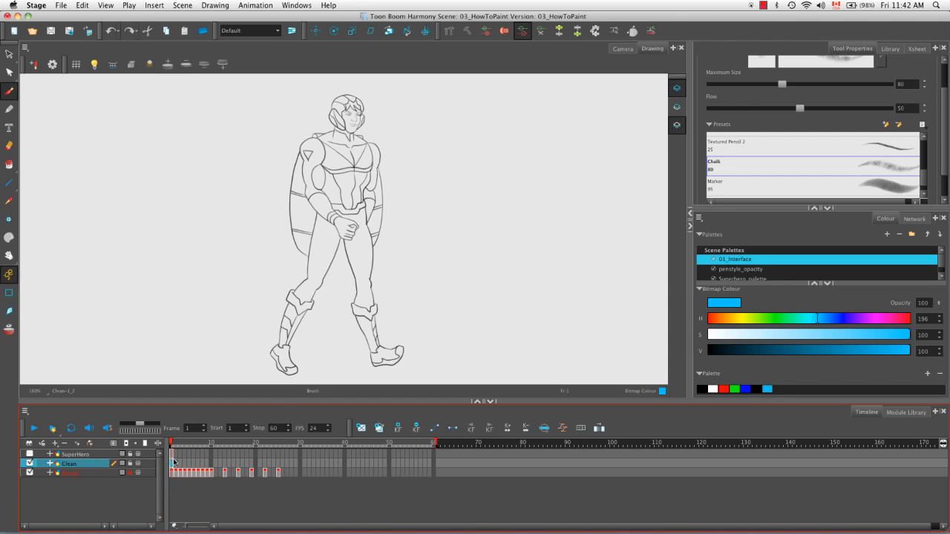
pyautogui.click(94, 66)
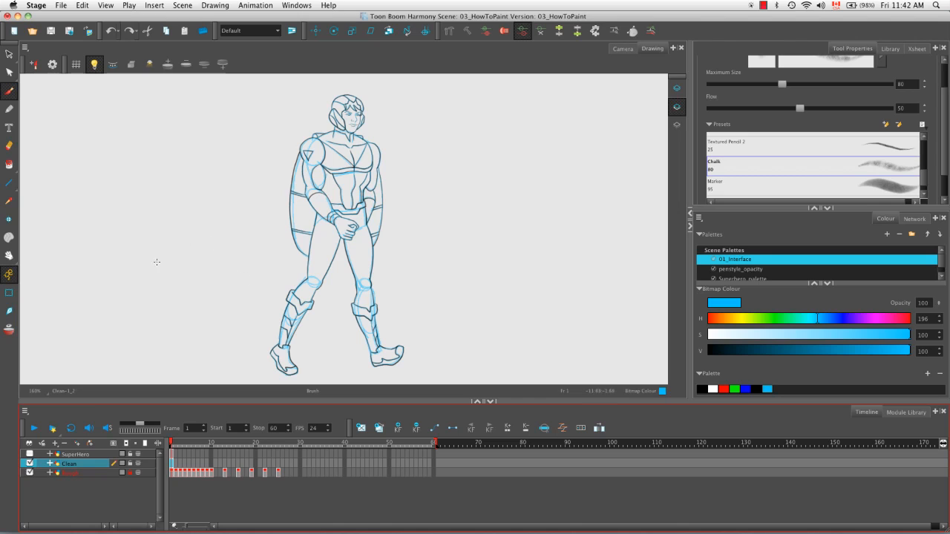
# Step: Hide Clean and the layer beneath it, enable the SuperHero layer, and display SuperHero's frame 1 drawing
pyautogui.click(29, 459)
pyautogui.click(29, 462)
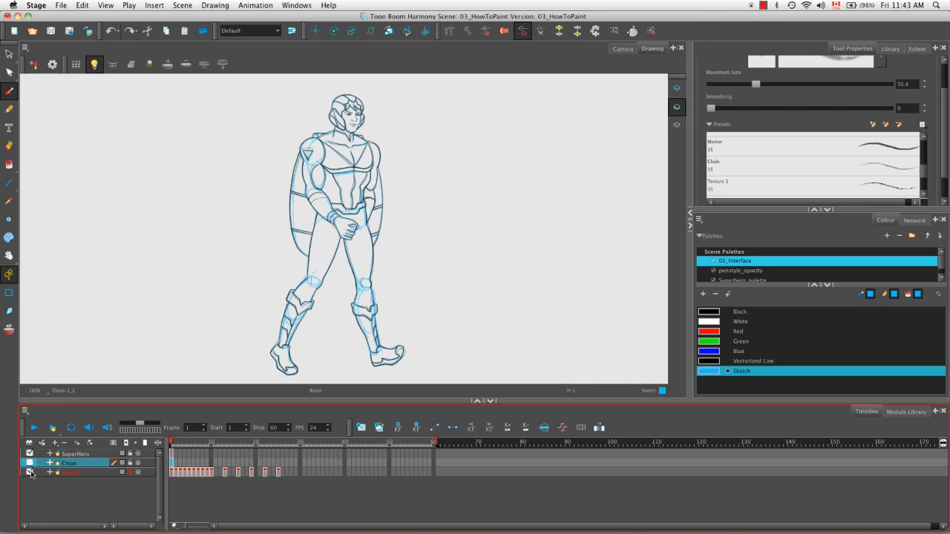
pyautogui.click(30, 472)
pyautogui.click(148, 454)
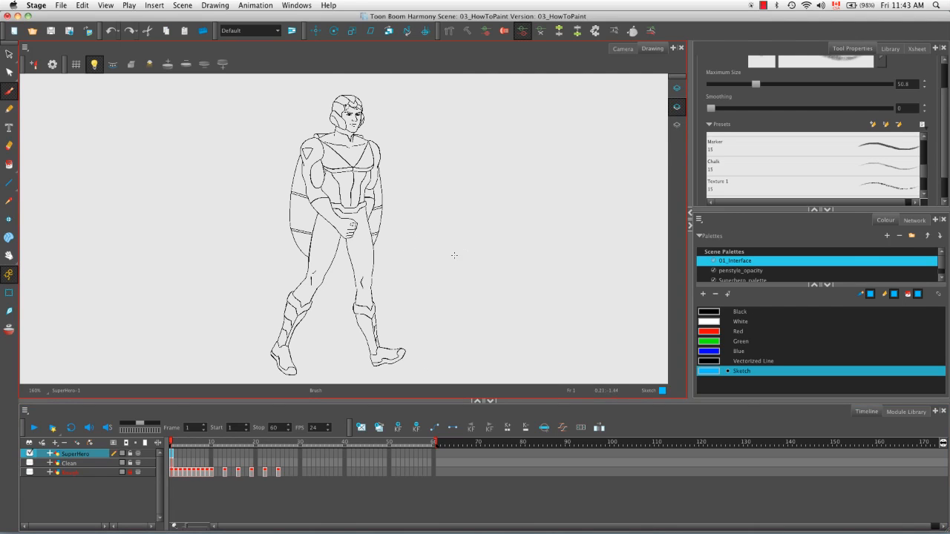
# Step: Examine the vector points of the thigh line below the forearm on SuperHero with the Contour Editor, then deselect it
pyautogui.press('2')
pyautogui.press('2')
pyautogui.press('2')
pyautogui.press('2')
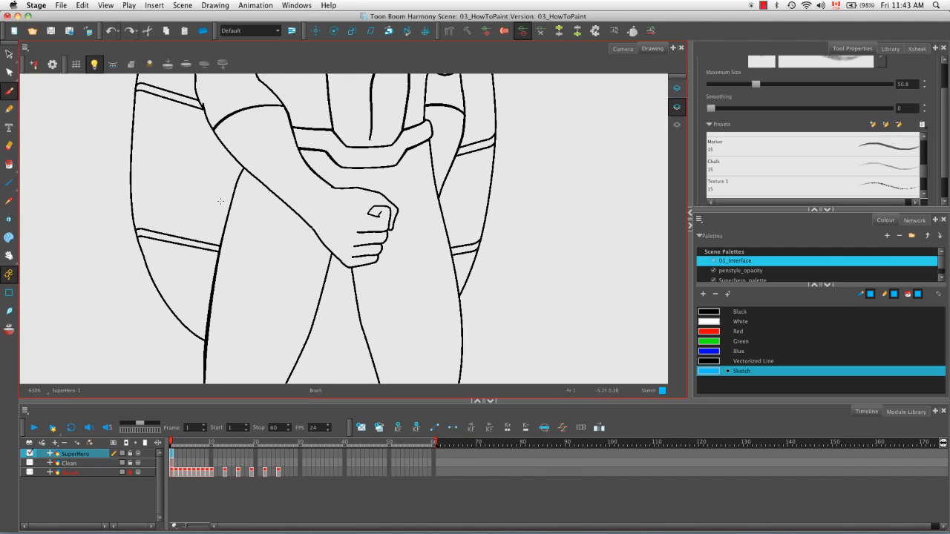
pyautogui.click(9, 73)
pyautogui.moveTo(197, 193); pyautogui.dragTo(294, 233)
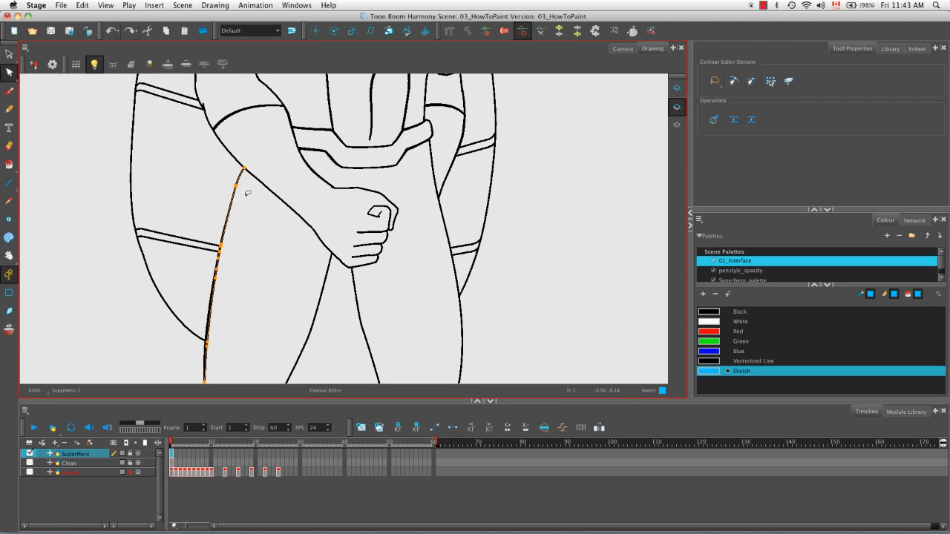
pyautogui.press('2')
pyautogui.press('space')
pyautogui.moveTo(178, 227); pyautogui.dragTo(286, 254)
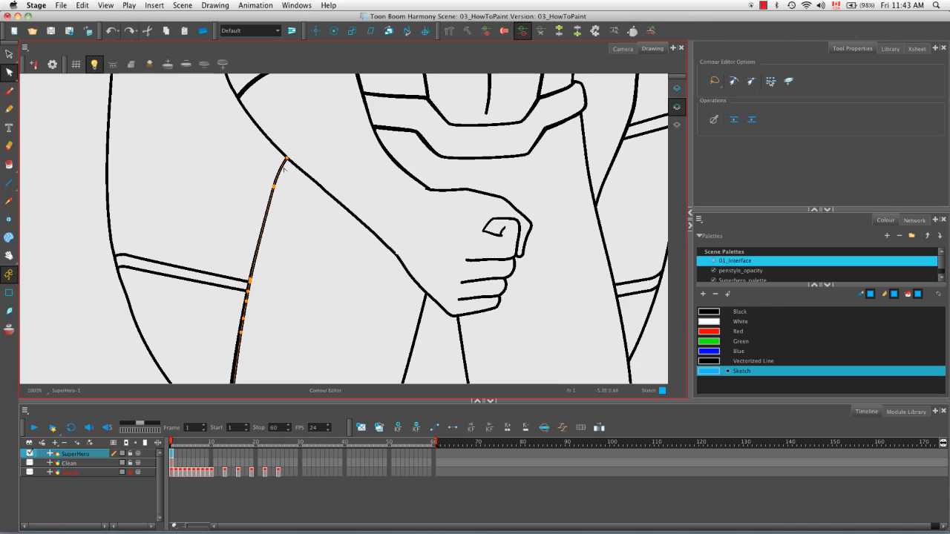
pyautogui.click(290, 260)
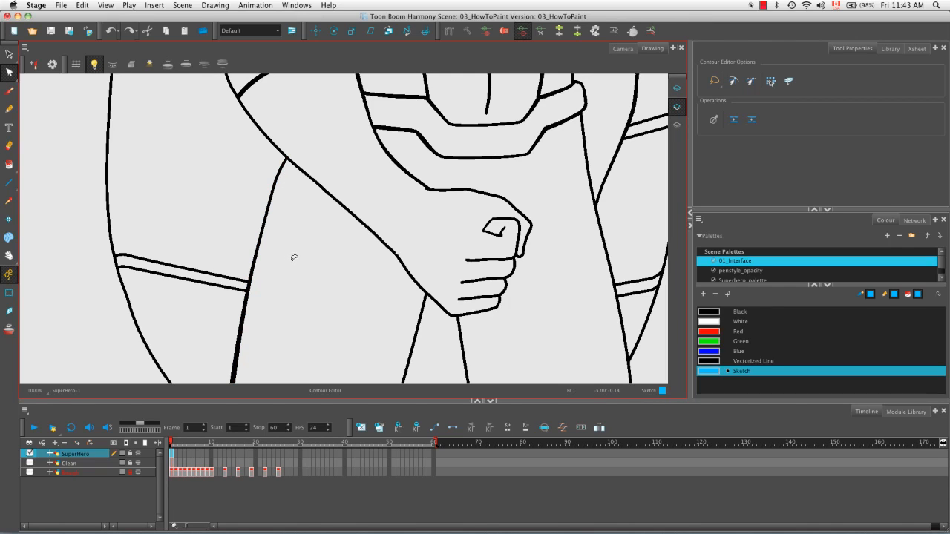
# Step: Try reshaping the upper thigh line by moving its contour point outwards and bending its handle, and undo both edits
pyautogui.click(265, 221)
pyautogui.moveTo(274, 187); pyautogui.dragTo(245, 187)
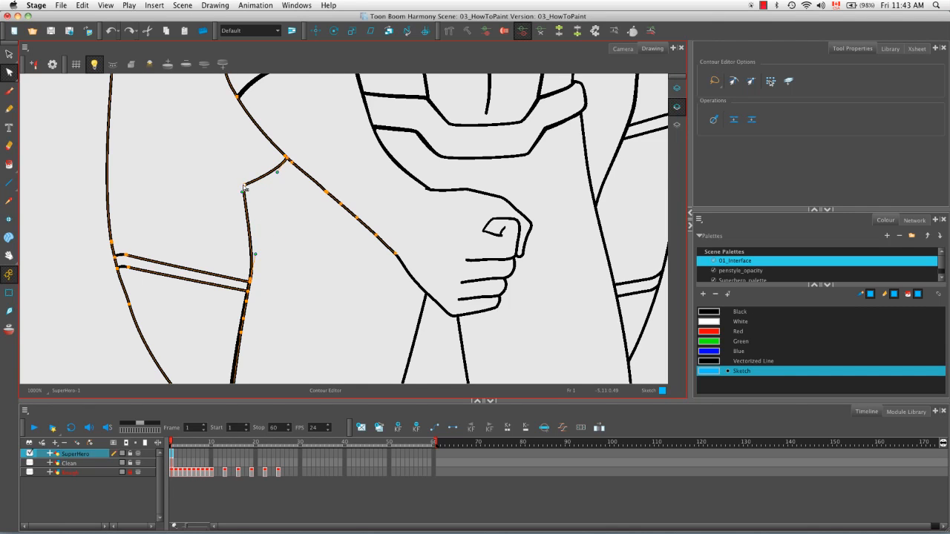
pyautogui.moveTo(244, 187); pyautogui.dragTo(229, 214)
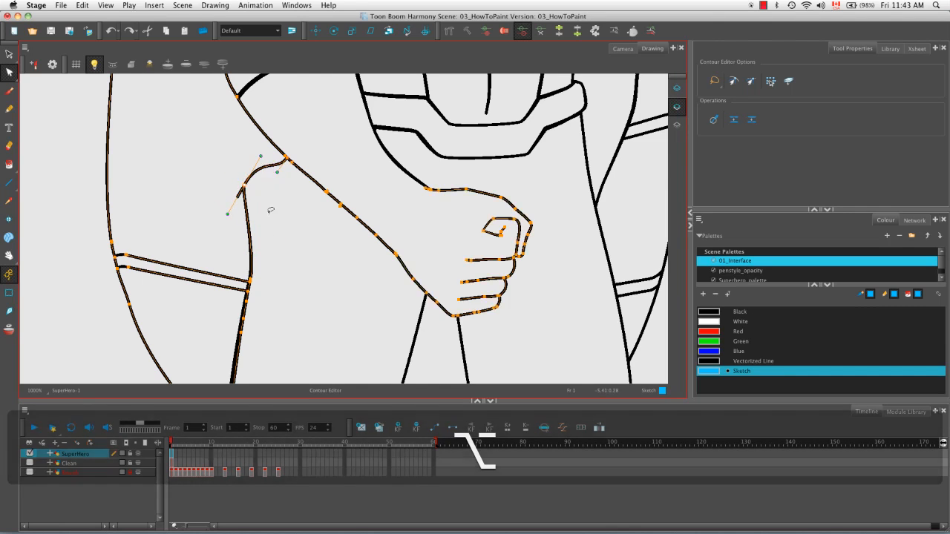
pyautogui.click(279, 210)
pyautogui.press('super+z')
pyautogui.press('super+z')
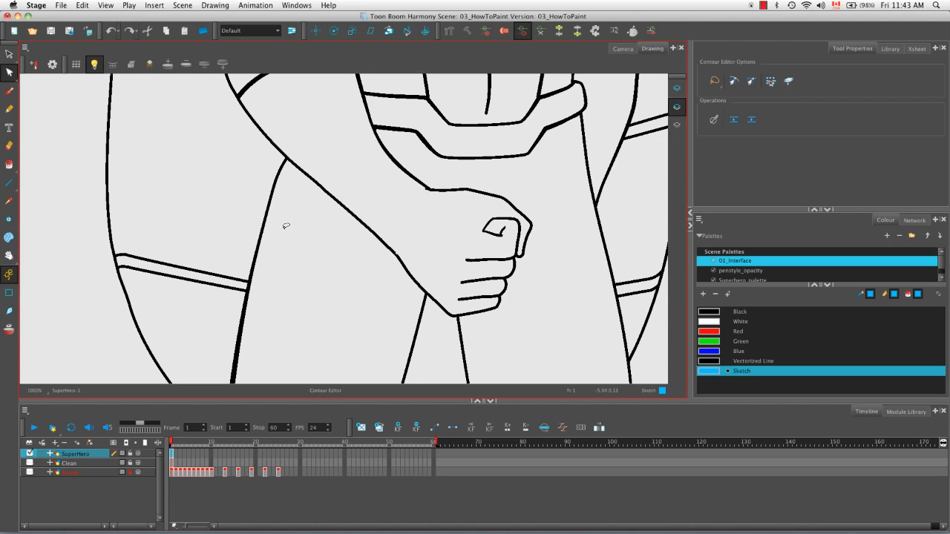
# Step: Hide the SuperHero layer, enable the Clean layer, and make Clean's bitmap drawing the current one
pyautogui.press('1')
pyautogui.press('1')
pyautogui.press('1')
pyautogui.press('1')
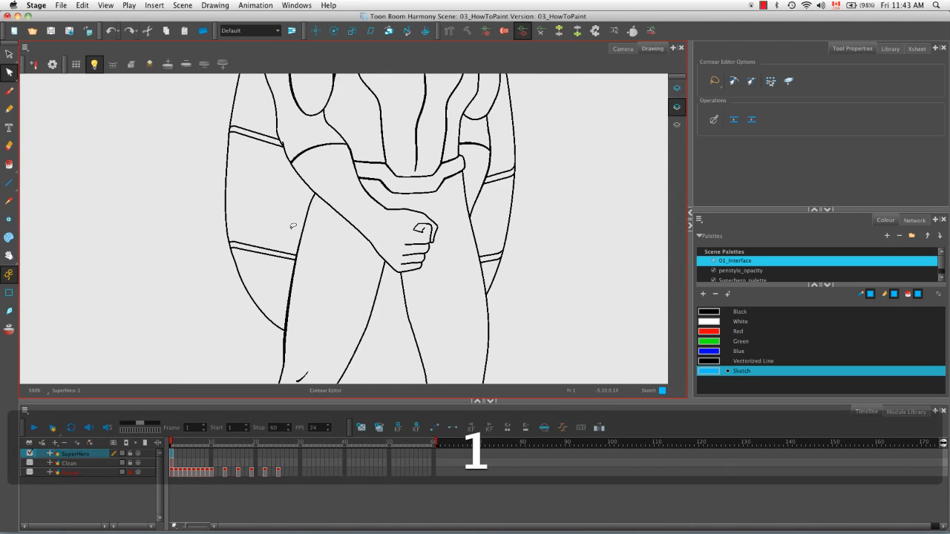
pyautogui.hotkey('shift', 'm')
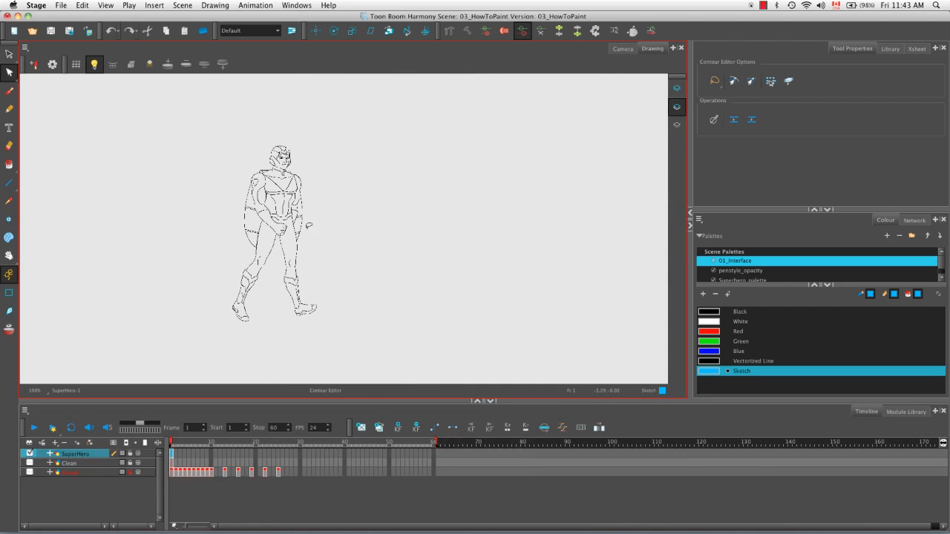
pyautogui.press('2')
pyautogui.press('space')
pyautogui.moveTo(318, 228); pyautogui.dragTo(411, 239)
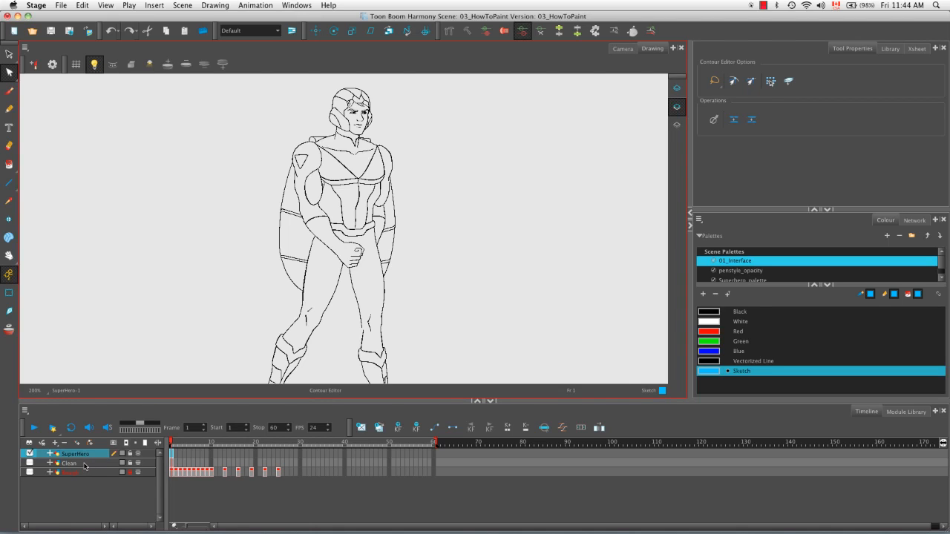
pyautogui.click(29, 453)
pyautogui.click(30, 463)
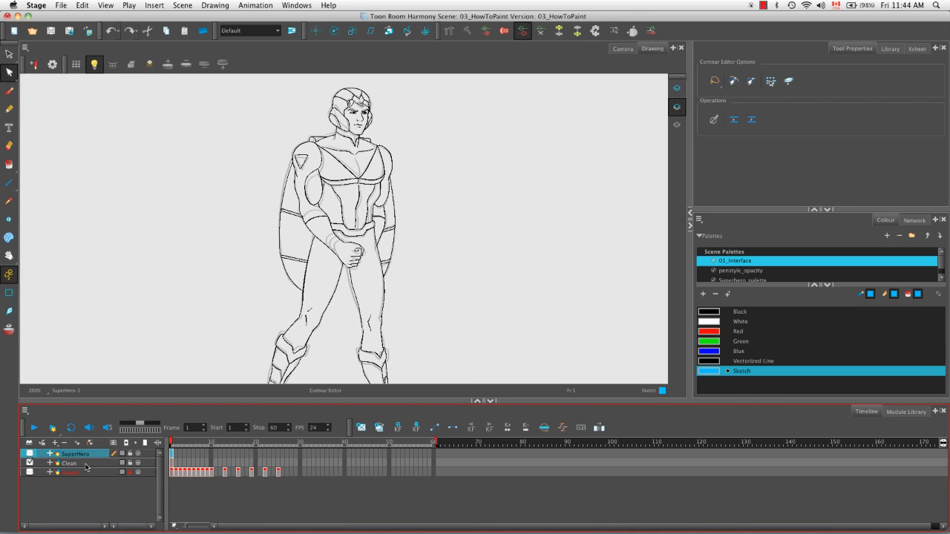
pyautogui.click(87, 466)
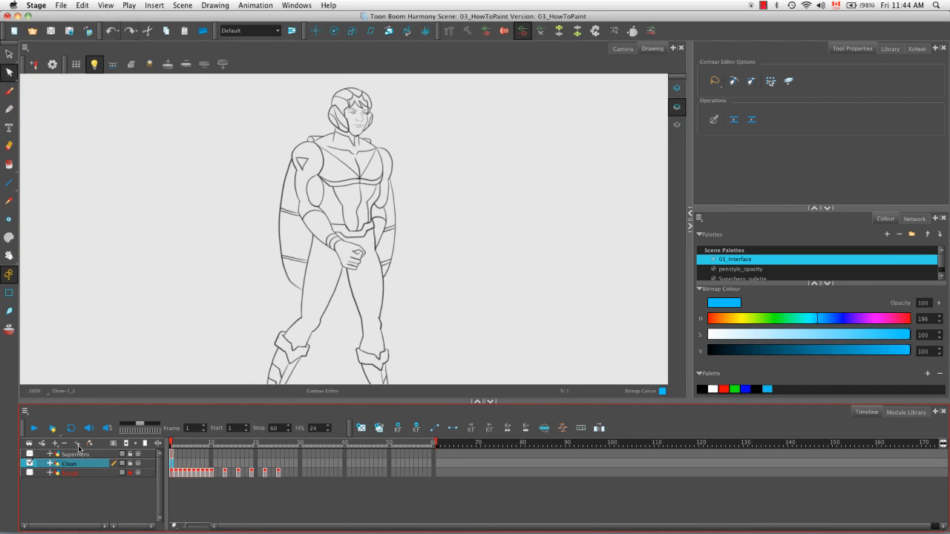
# Step: Add a layer named Drawing with vector Line Art and vector Colour Art, and place it directly beneath Clean
pyautogui.click(78, 445)
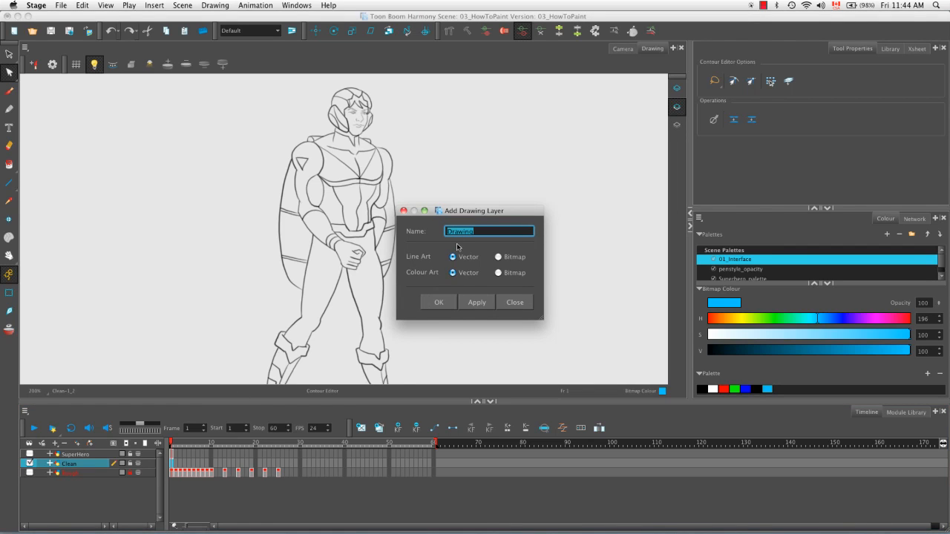
pyautogui.click(492, 306)
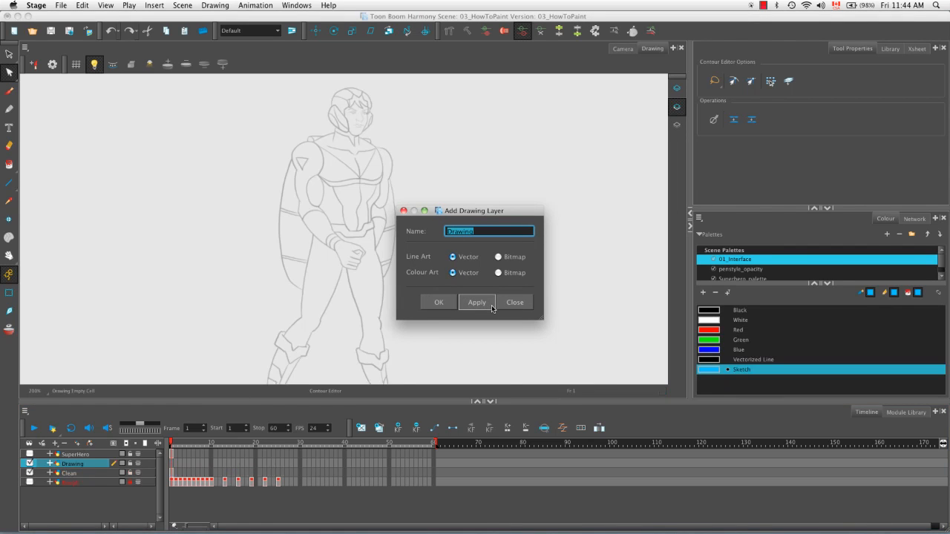
pyautogui.click(516, 304)
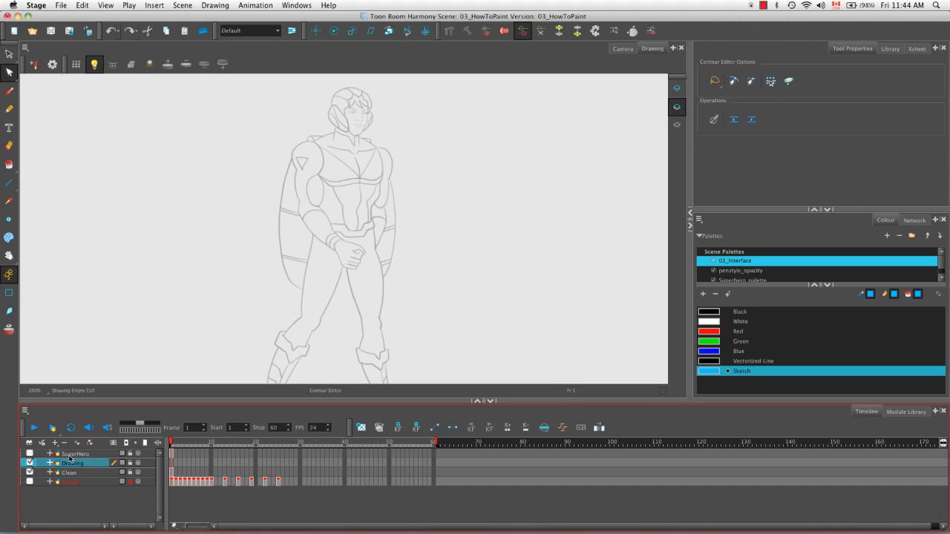
pyautogui.moveTo(70, 459); pyautogui.dragTo(83, 480)
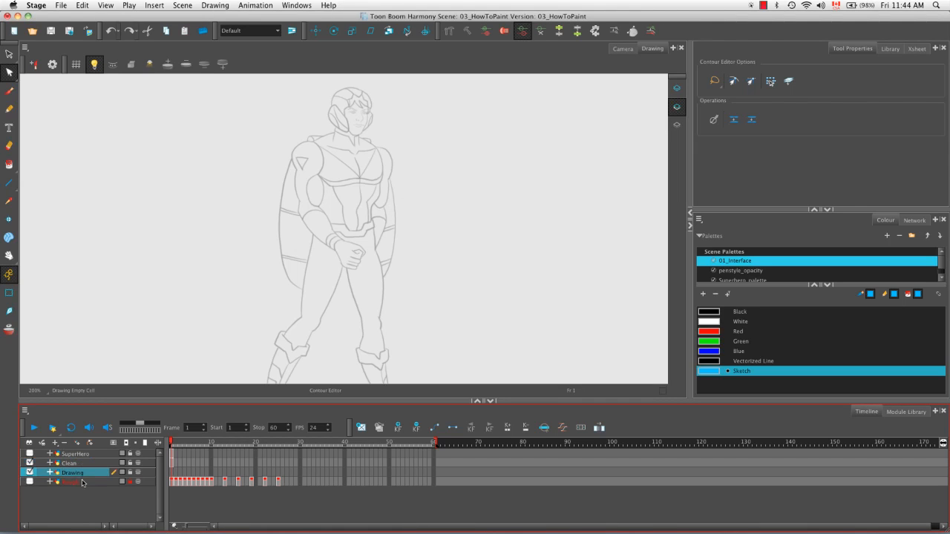
# Step: Vectorize Clean's frame 1 line art into the Drawing layer using the Black and White vectorization preset
pyautogui.click(172, 464)
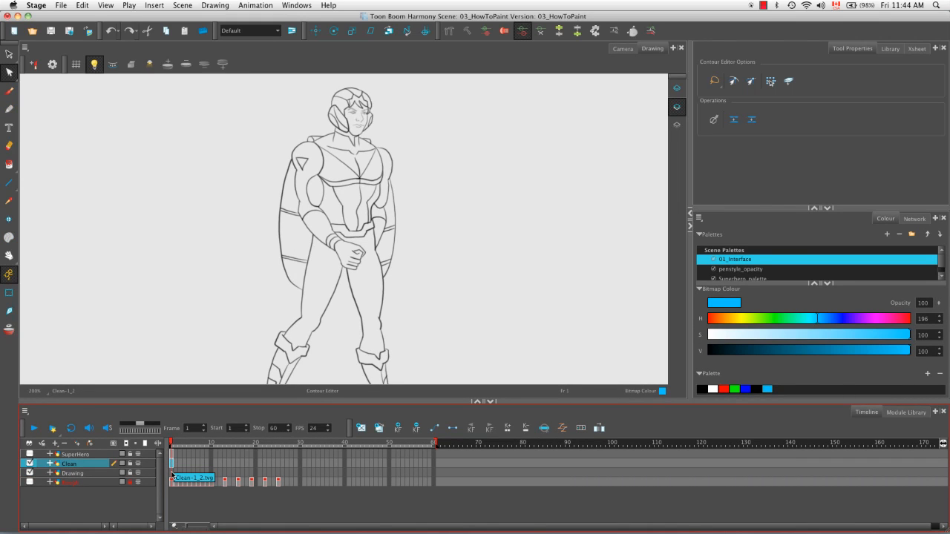
pyautogui.keyDown('shift'); pyautogui.click(172, 473); pyautogui.keyUp('shift')
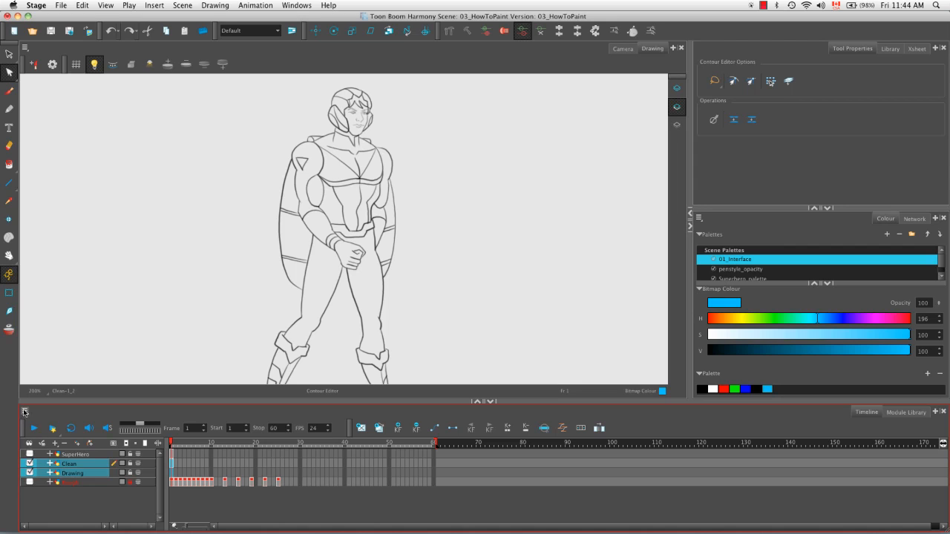
pyautogui.click(24, 413)
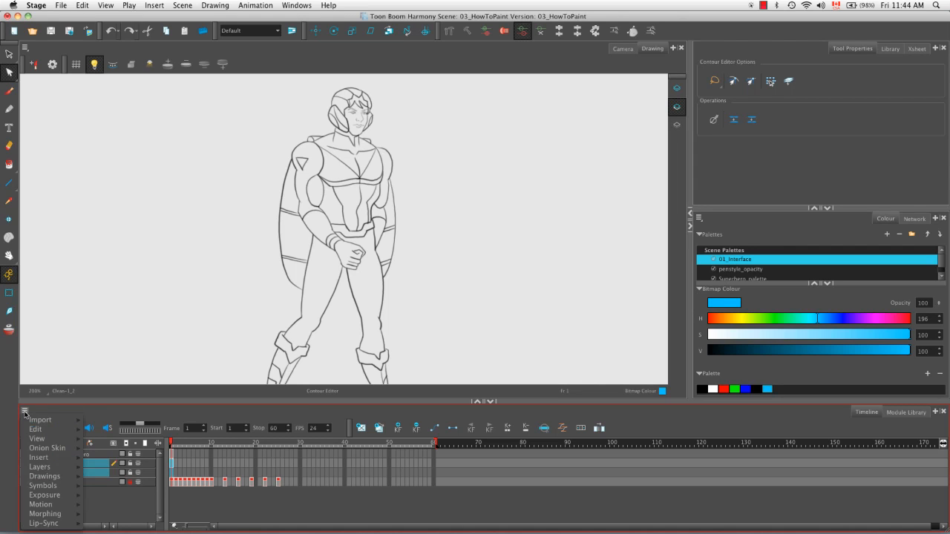
pyautogui.moveTo(33, 477)
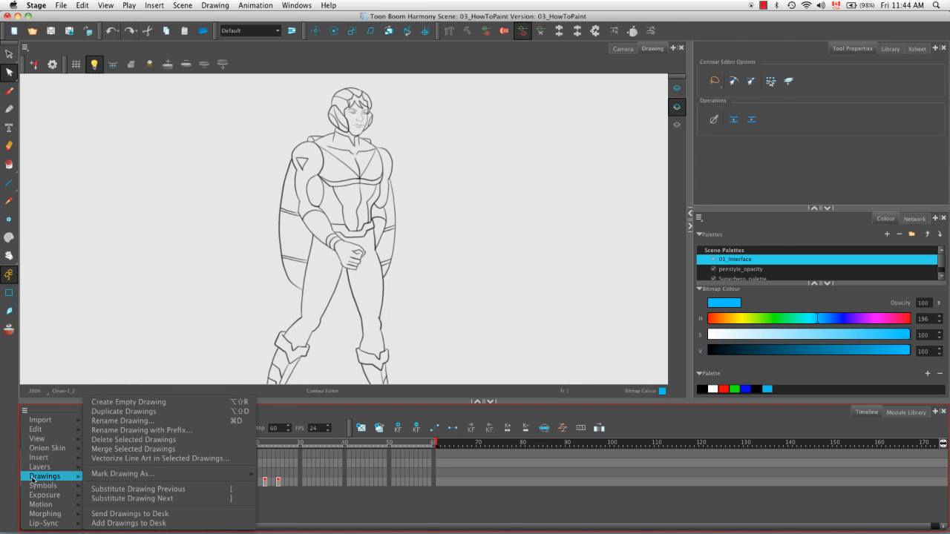
pyautogui.click(88, 462)
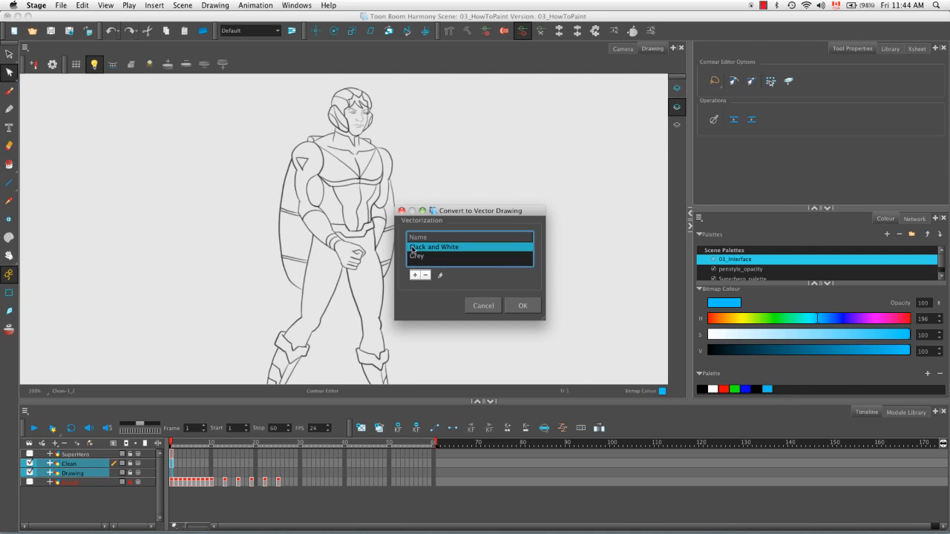
pyautogui.click(523, 308)
pyautogui.click(122, 505)
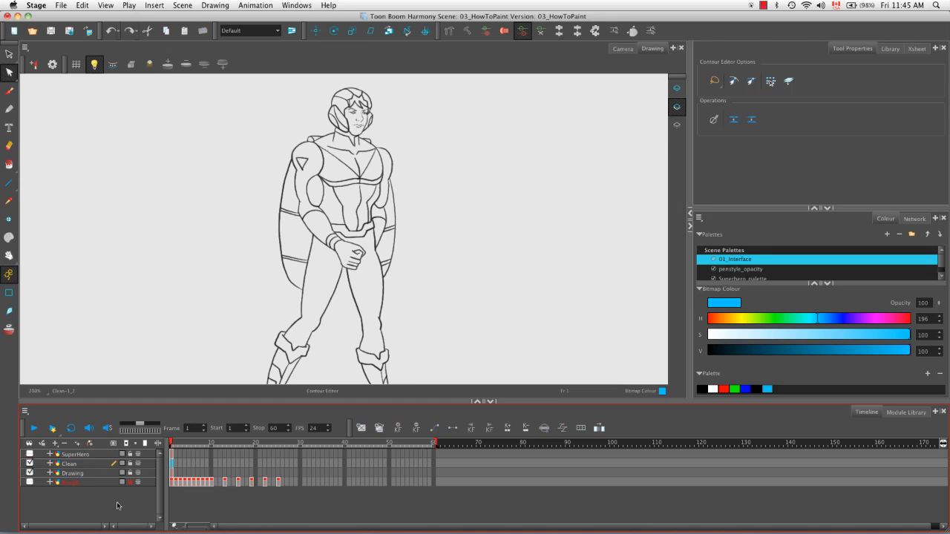
# Step: Show the Clean and Drawing layers alternately to compare bitmap and vectorized lines, leaving only Drawing enabled and current
pyautogui.click(63, 473)
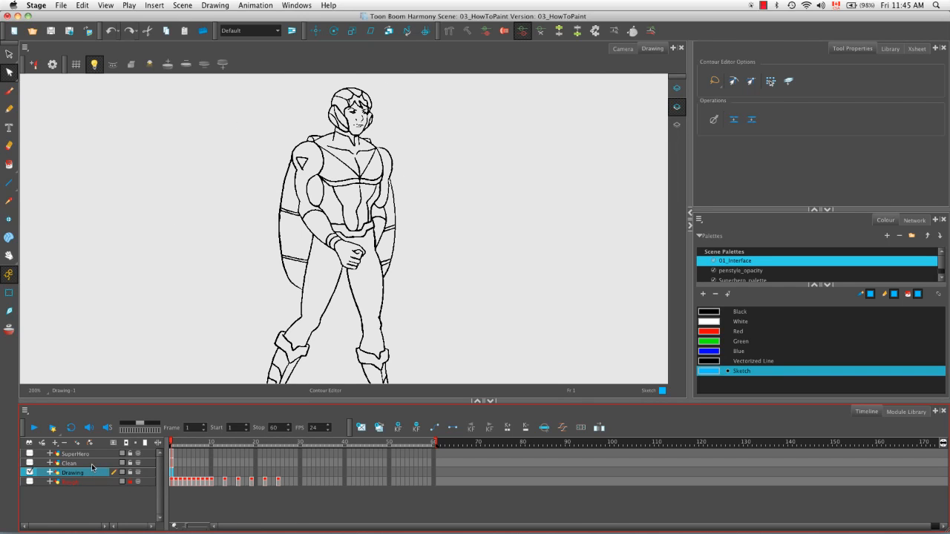
pyautogui.click(92, 464)
pyautogui.click(30, 463)
pyautogui.click(30, 472)
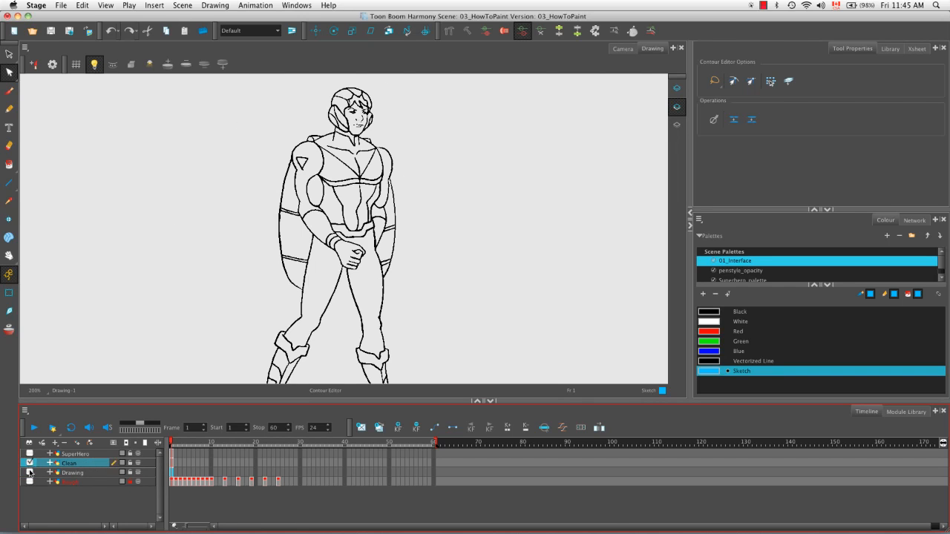
pyautogui.click(172, 466)
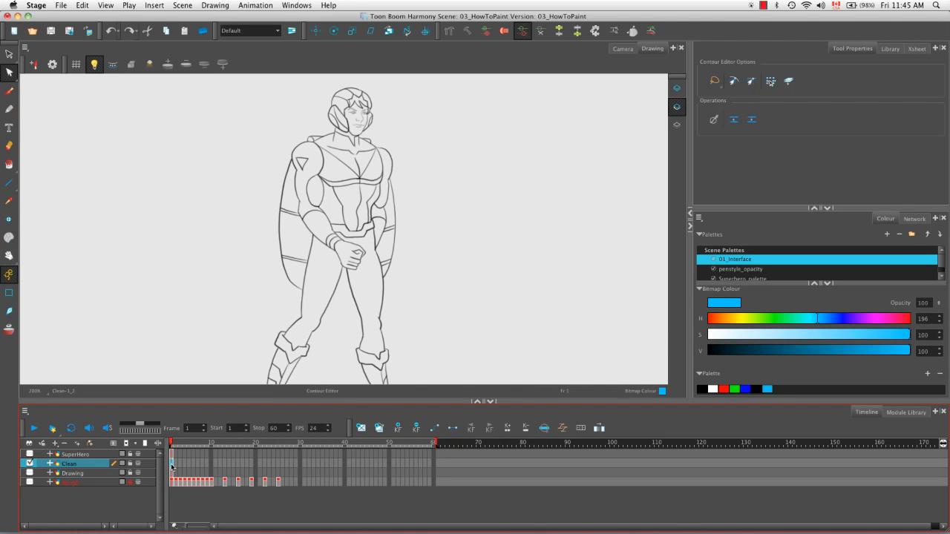
pyautogui.click(30, 472)
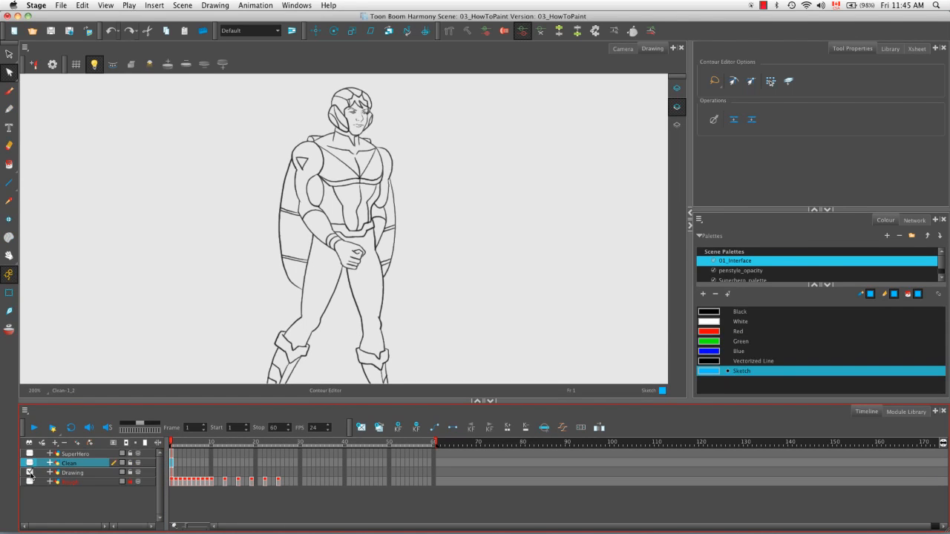
pyautogui.click(72, 474)
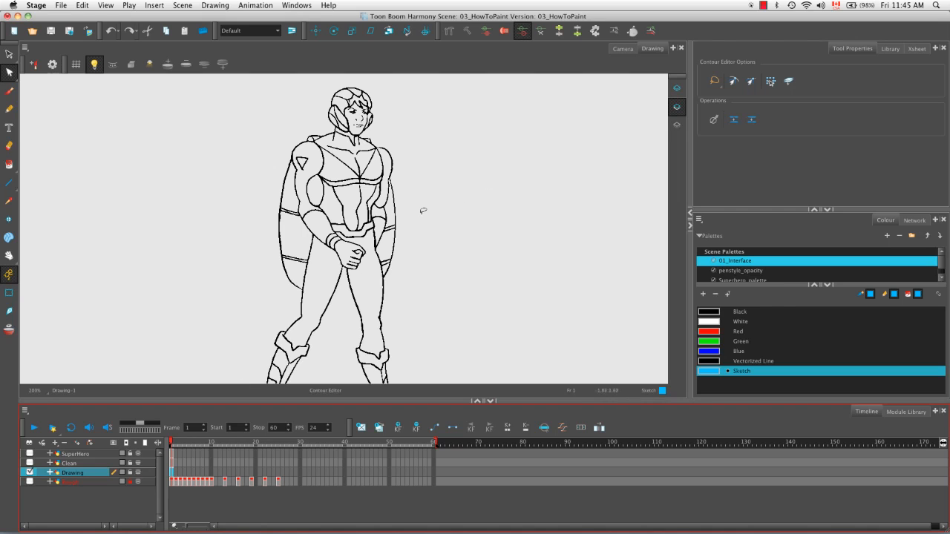
# Step: Examine the contour points of the vectorized superhero on the Drawing layer with the Contour Editor, then deselect them
pyautogui.press('2')
pyautogui.press('2')
pyautogui.press('2')
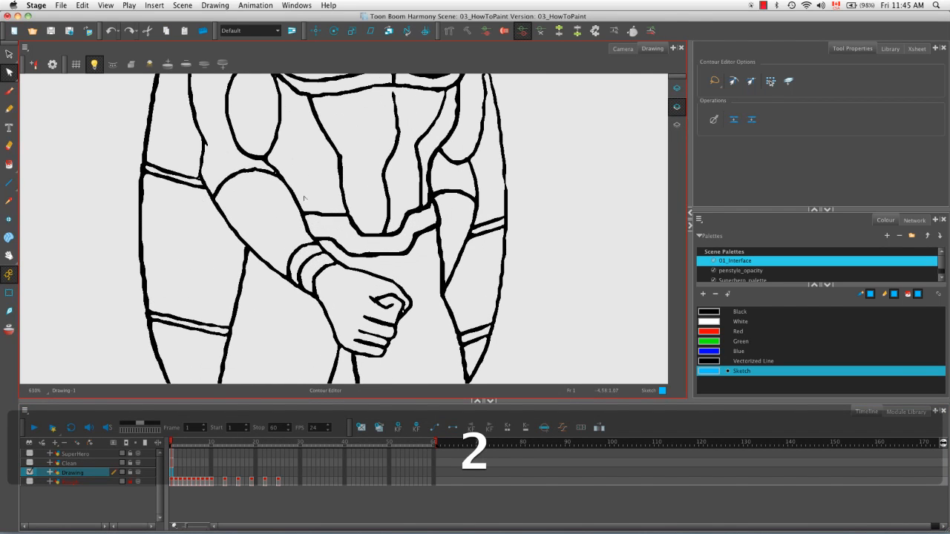
pyautogui.click(292, 210)
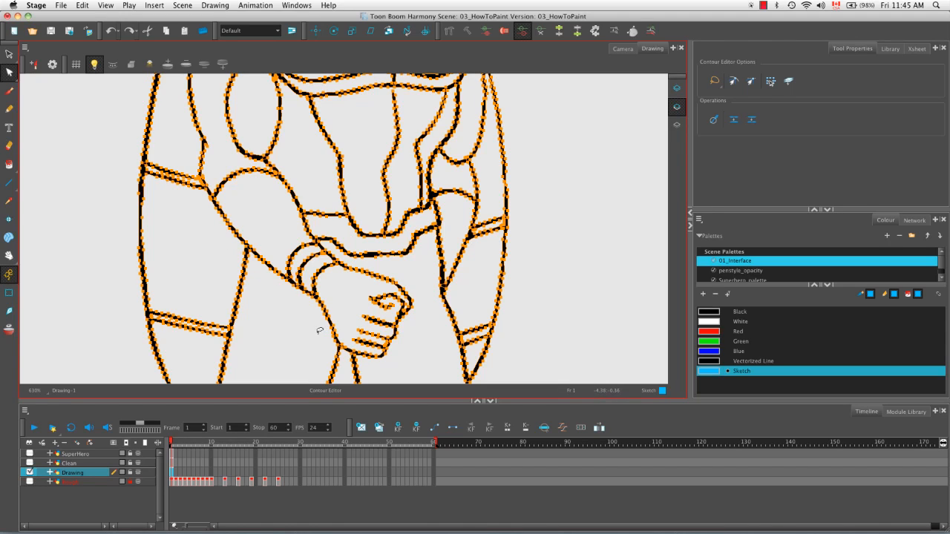
pyautogui.click(301, 326)
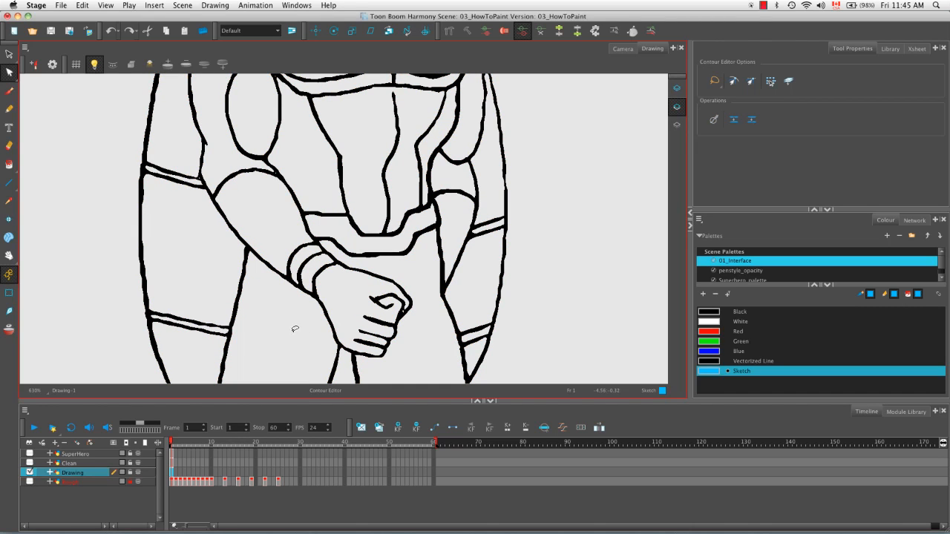
# Step: Smooth the excess contour points across the superhero's chest, torso and arms on the Drawing layer with the Smooth Editor
pyautogui.press('1')
pyautogui.press('1')
pyautogui.press('1')
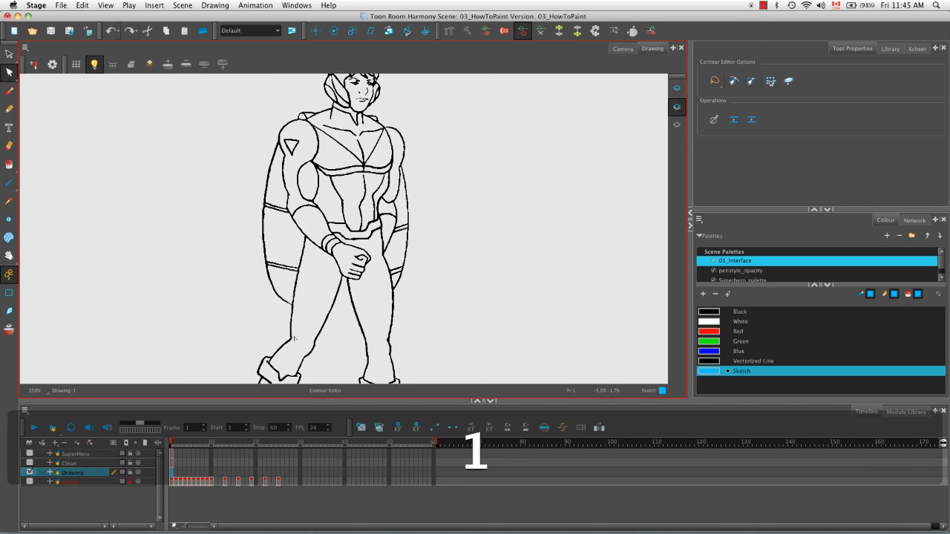
pyautogui.press('space')
pyautogui.moveTo(243, 247); pyautogui.dragTo(227, 284)
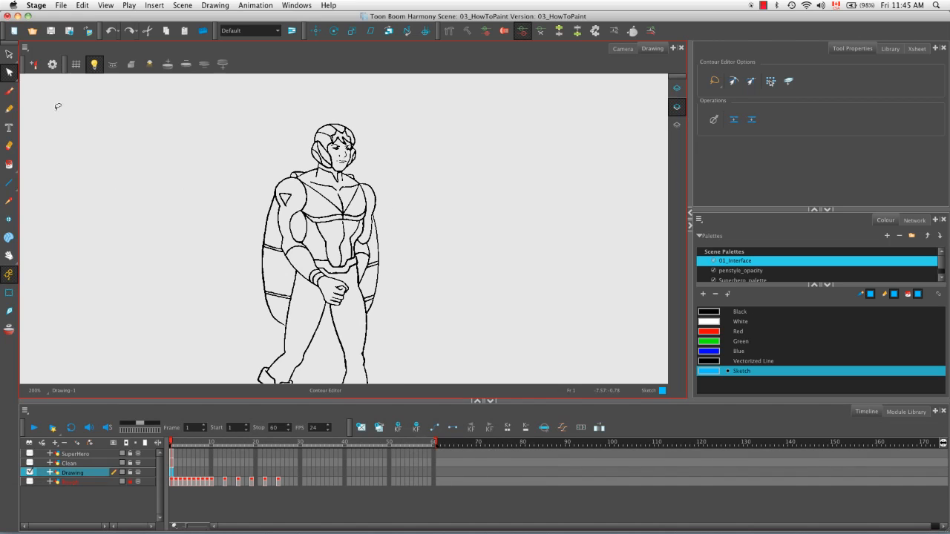
pyautogui.moveTo(12, 79); pyautogui.dragTo(60, 90)
pyautogui.press('2')
pyautogui.press('2')
pyautogui.press('2')
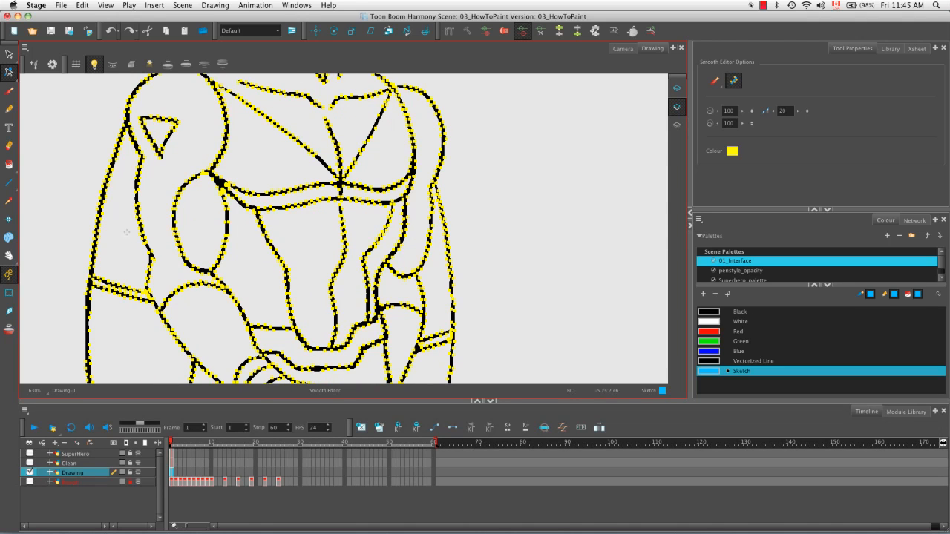
pyautogui.moveTo(82, 322)
pyautogui.mouseDown()
pyautogui.moveTo(126, 128)
pyautogui.moveTo(186, 287)
pyautogui.moveTo(271, 364)
pyautogui.mouseUp()
pyautogui.moveTo(213, 178)
pyautogui.mouseDown()
pyautogui.moveTo(315, 212)
pyautogui.moveTo(488, 201)
pyautogui.moveTo(511, 190)
pyautogui.mouseUp()
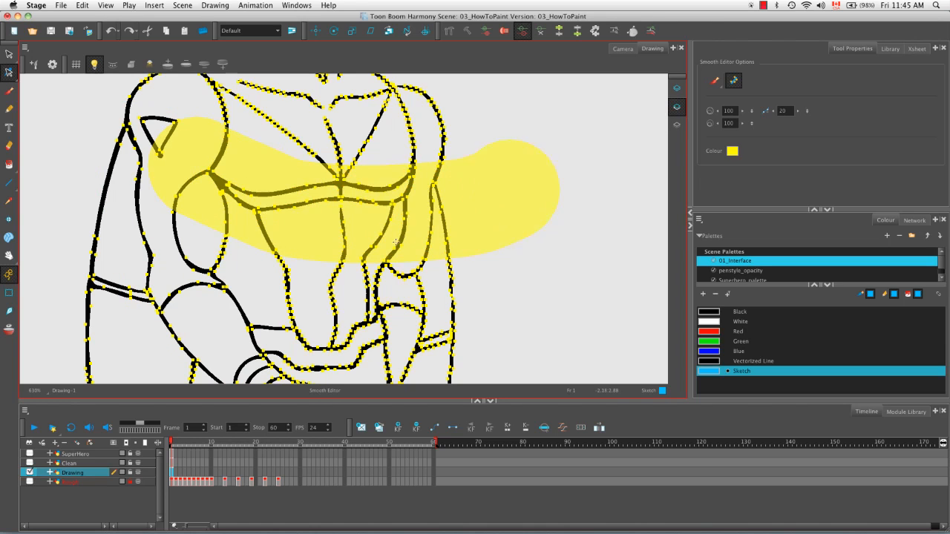
pyautogui.moveTo(245, 160)
pyautogui.mouseDown()
pyautogui.moveTo(233, 166)
pyautogui.moveTo(327, 345)
pyautogui.moveTo(371, 245)
pyautogui.moveTo(405, 271)
pyautogui.moveTo(422, 250)
pyautogui.mouseUp()
pyautogui.moveTo(410, 359)
pyautogui.mouseDown()
pyautogui.moveTo(455, 159)
pyautogui.moveTo(349, 116)
pyautogui.moveTo(210, 121)
pyautogui.mouseUp()
# Step: Smooth the vectorized contours around the superhero's lower cape, forearm, fist and thighs with the Smooth Editor
pyautogui.press('space')
pyautogui.moveTo(334, 290); pyautogui.dragTo(376, 113)
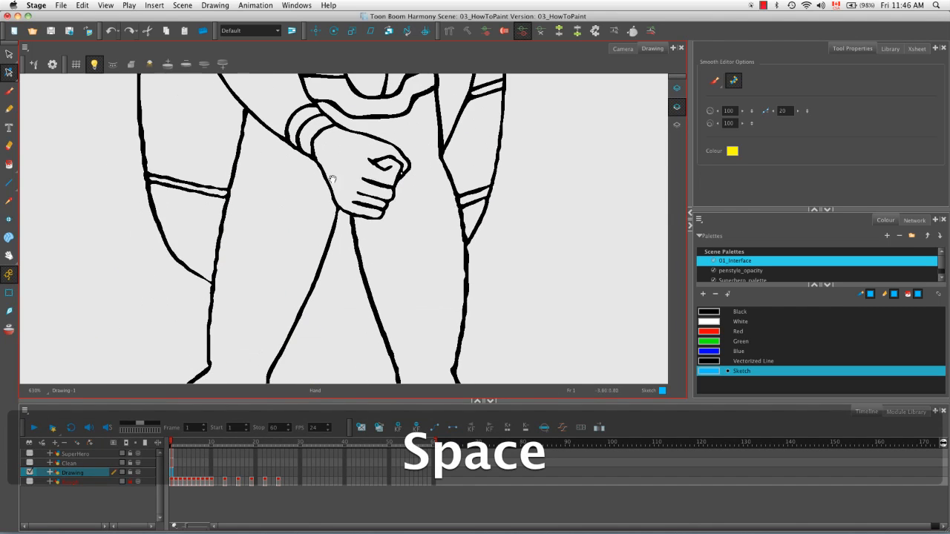
pyautogui.moveTo(148, 119)
pyautogui.mouseDown()
pyautogui.moveTo(180, 230)
pyautogui.moveTo(274, 96)
pyautogui.mouseUp()
pyautogui.moveTo(281, 344)
pyautogui.mouseDown()
pyautogui.moveTo(349, 222)
pyautogui.moveTo(408, 334)
pyautogui.mouseUp()
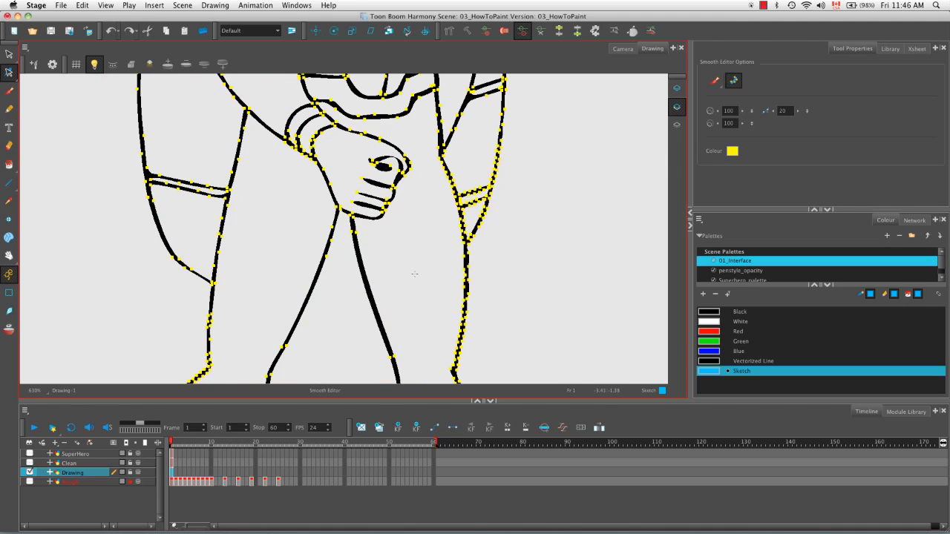
# Step: Delete the Drawing layer, and enable the SuperHero layer as the current layer
pyautogui.hotkey('shift', 'm')
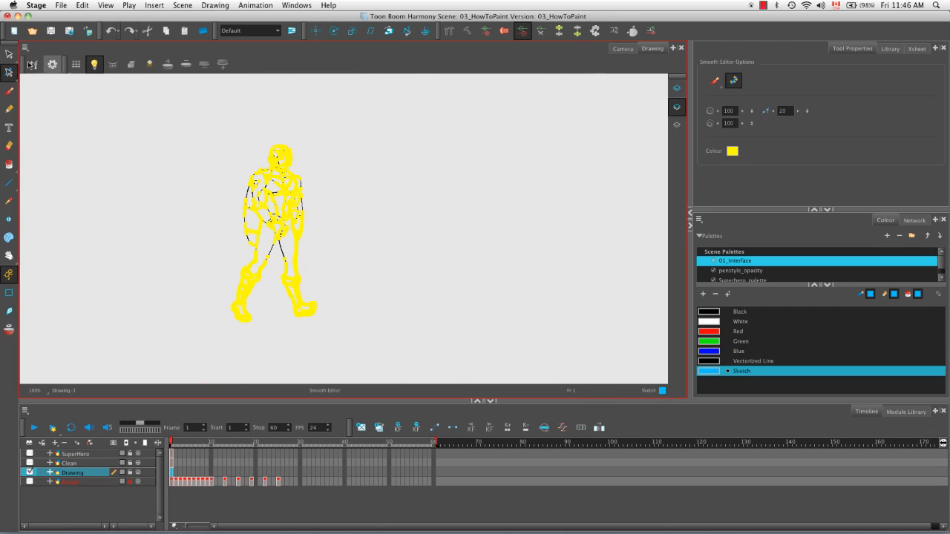
pyautogui.click(9, 54)
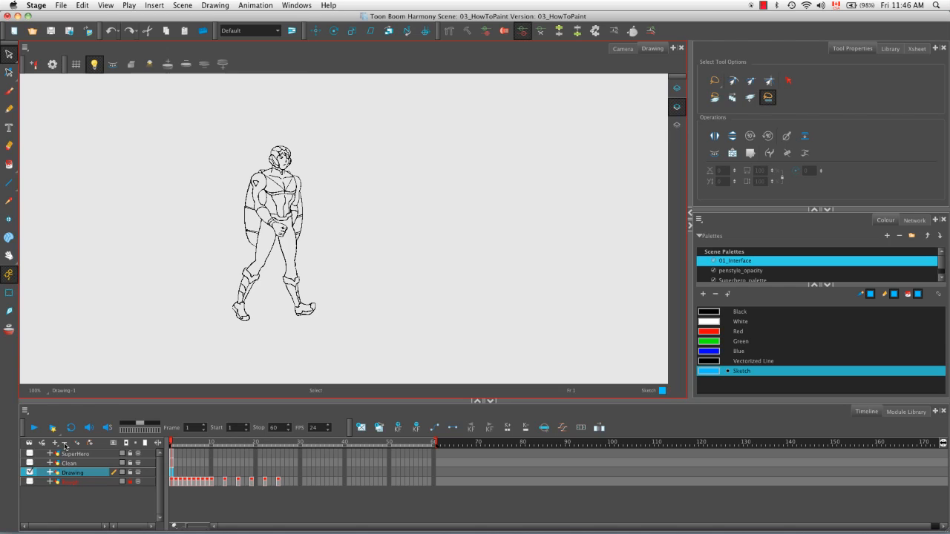
pyautogui.click(64, 443)
pyautogui.click(74, 454)
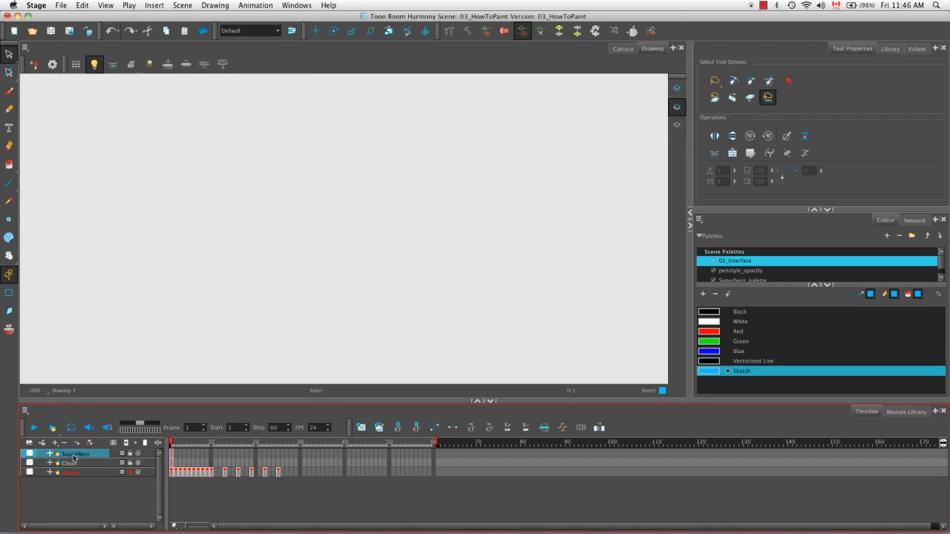
pyautogui.click(29, 454)
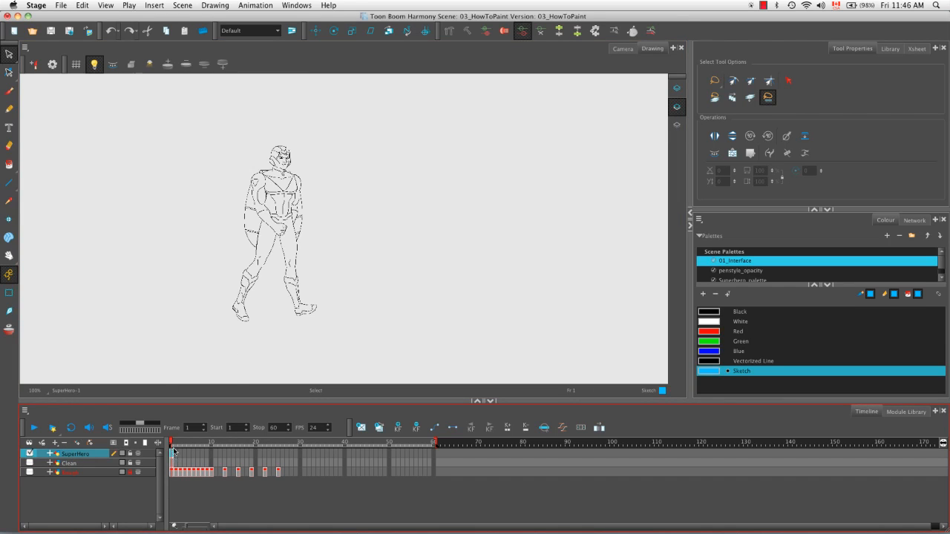
# Step: Paint the superhero's bent arm, fist and the adjoining chest and torso areas with the Red swatch of the 01_Interface palette
pyautogui.press('2')
pyautogui.press('2')
pyautogui.press('space')
pyautogui.moveTo(282, 261)
pyautogui.mouseDown()
pyautogui.moveTo(443, 321)
pyautogui.moveTo(403, 333)
pyautogui.moveTo(422, 322)
pyautogui.mouseUp()
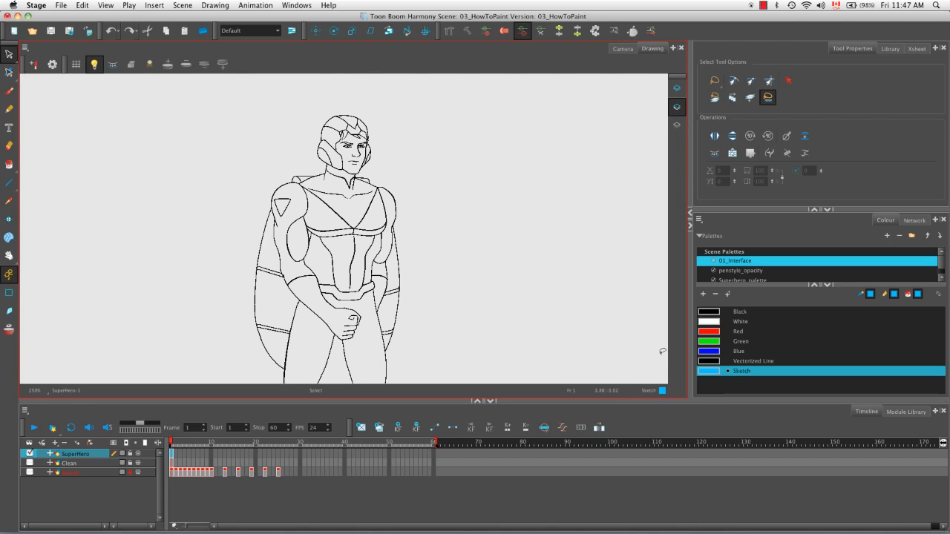
pyautogui.click(709, 334)
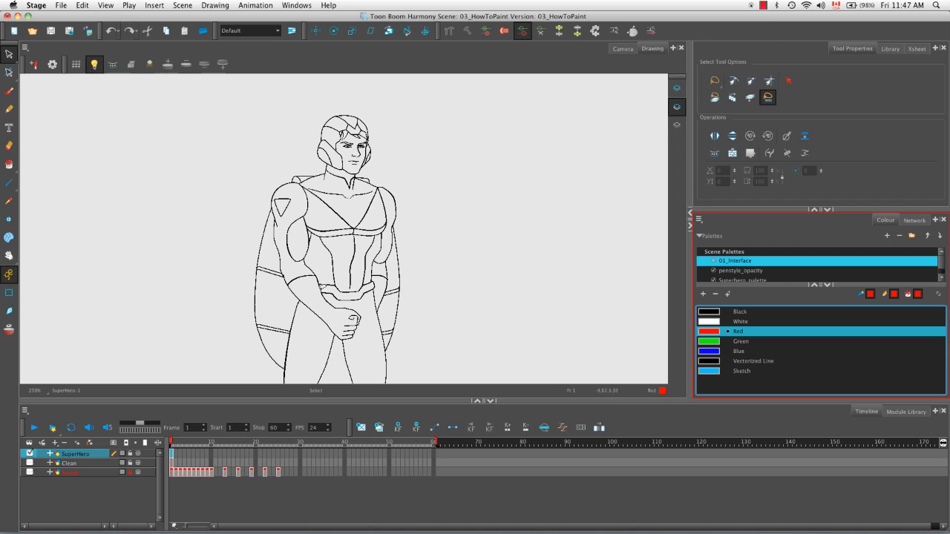
pyautogui.click(9, 165)
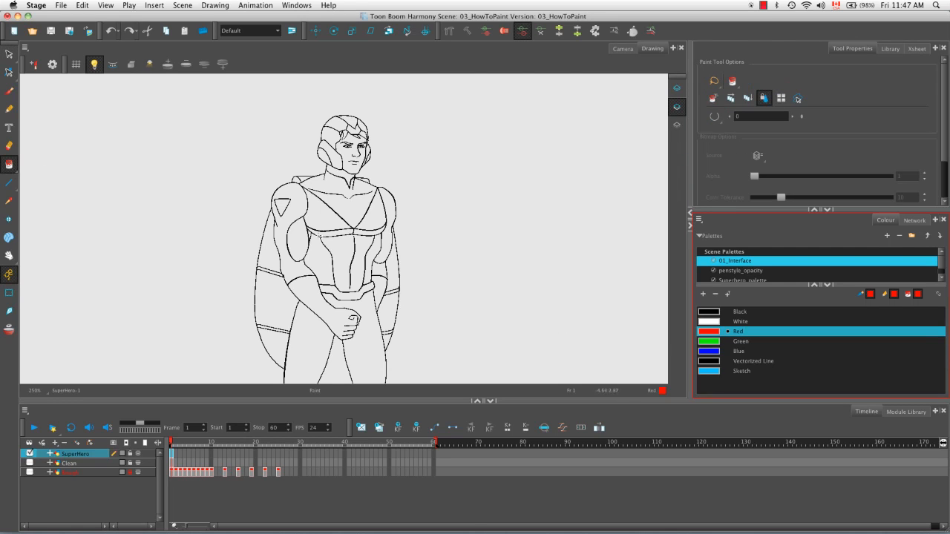
pyautogui.click(323, 224)
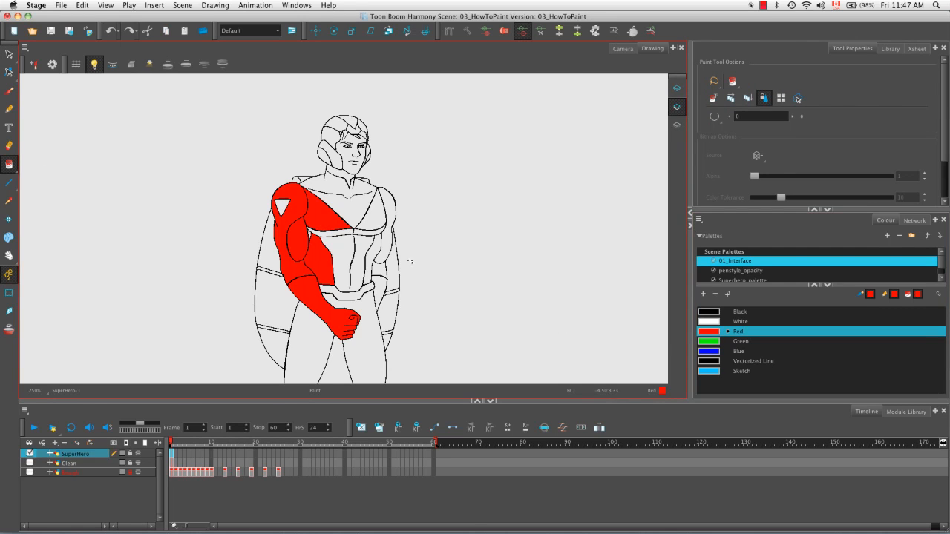
# Step: Recolour the Red swatch to orange (RGB 255, 176, 55) in the Colour Picker, and undo the painted fills and colour change
pyautogui.doubleClick(708, 331)
pyautogui.moveTo(393, 226); pyautogui.dragTo(444, 290)
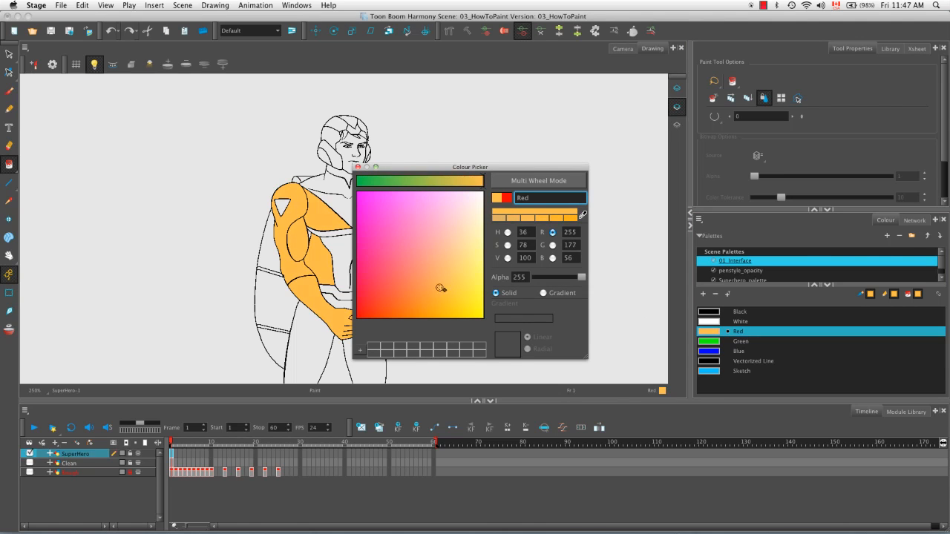
pyautogui.click(359, 167)
pyautogui.press('super+z')
pyautogui.press('super+z')
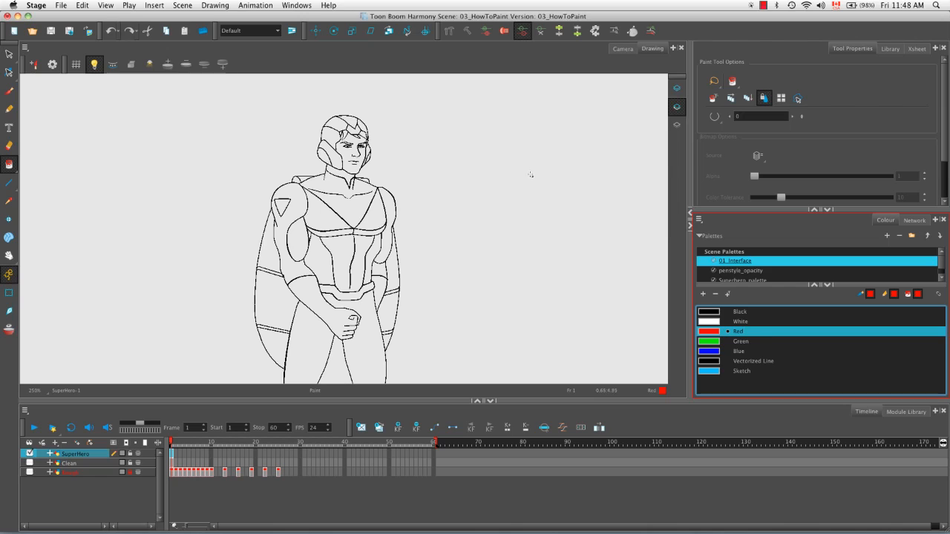
# Step: Look through the swatches of the penstyle_opacity palette and the Superhero_palette
pyautogui.click(748, 273)
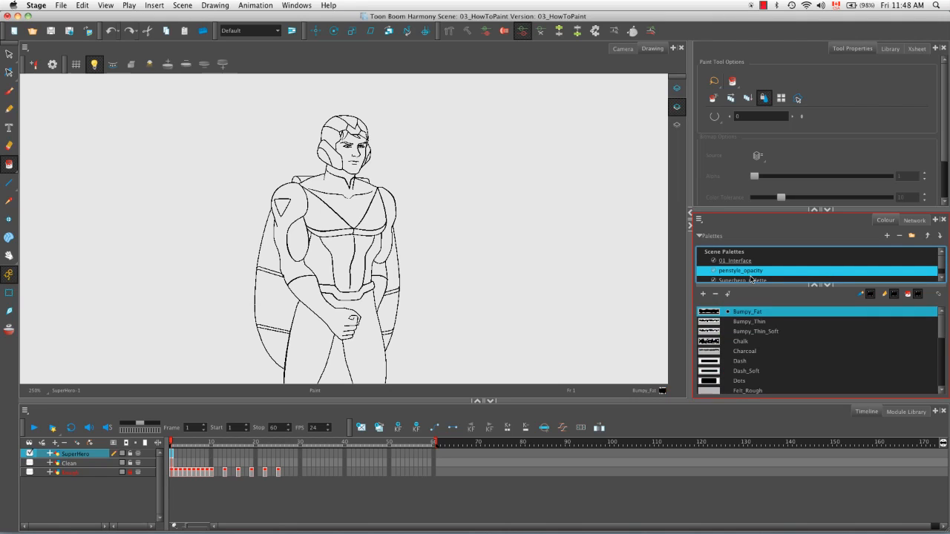
pyautogui.scroll(-1, 940, 263)
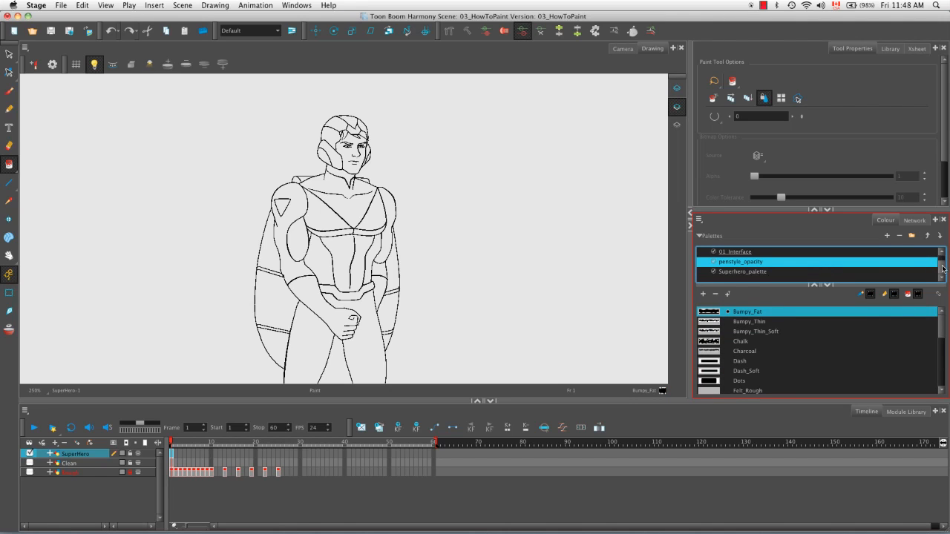
pyautogui.click(762, 272)
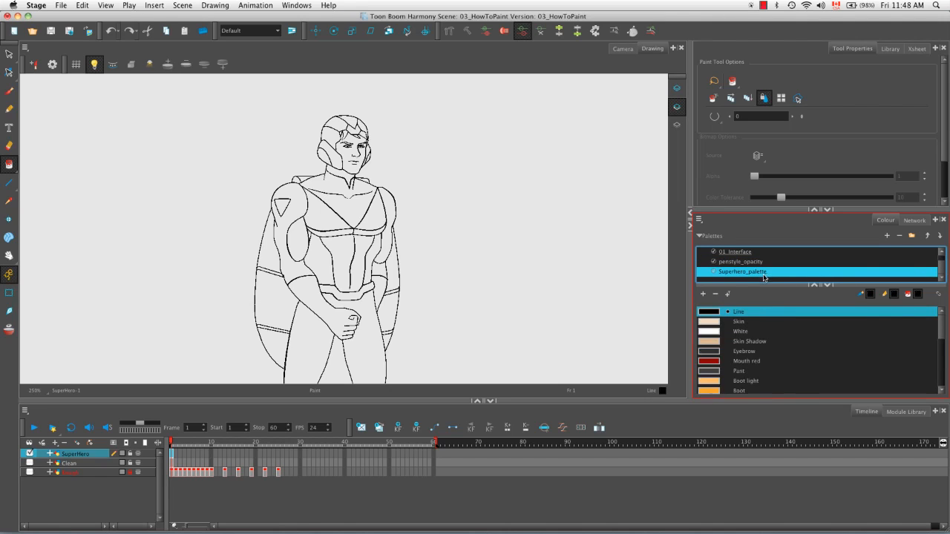
# Step: Create a palette named New and show it in the palette list
pyautogui.click(886, 236)
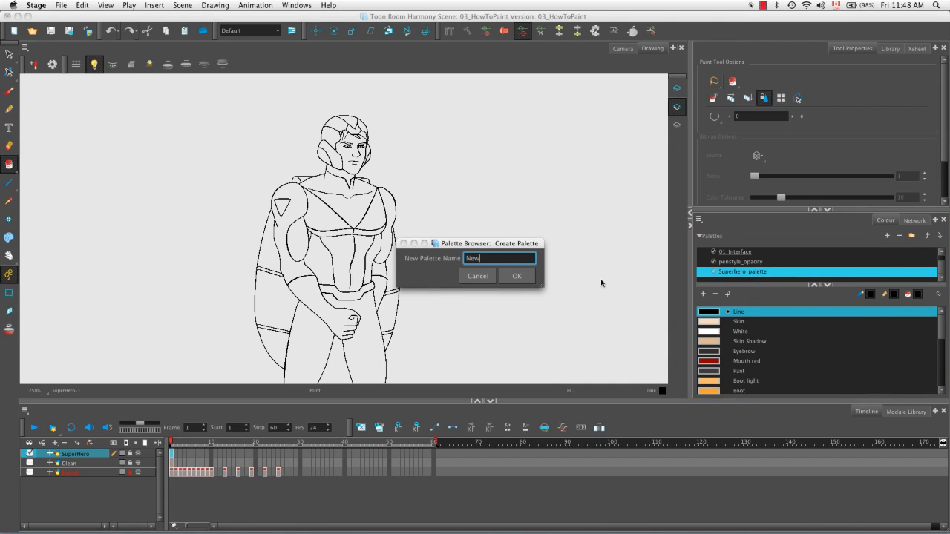
pyautogui.click(483, 256)
pyautogui.click(510, 278)
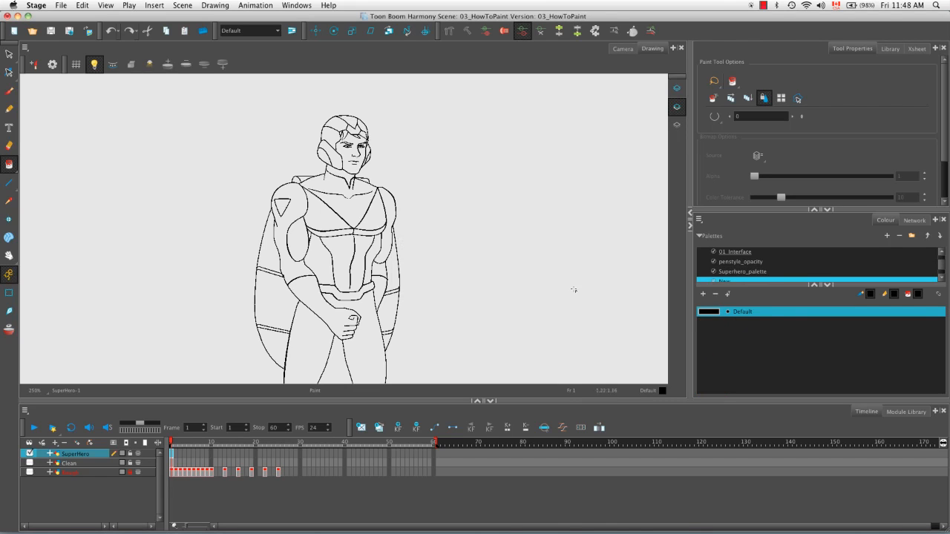
pyautogui.click(717, 382)
pyautogui.moveTo(941, 265); pyautogui.dragTo(941, 272)
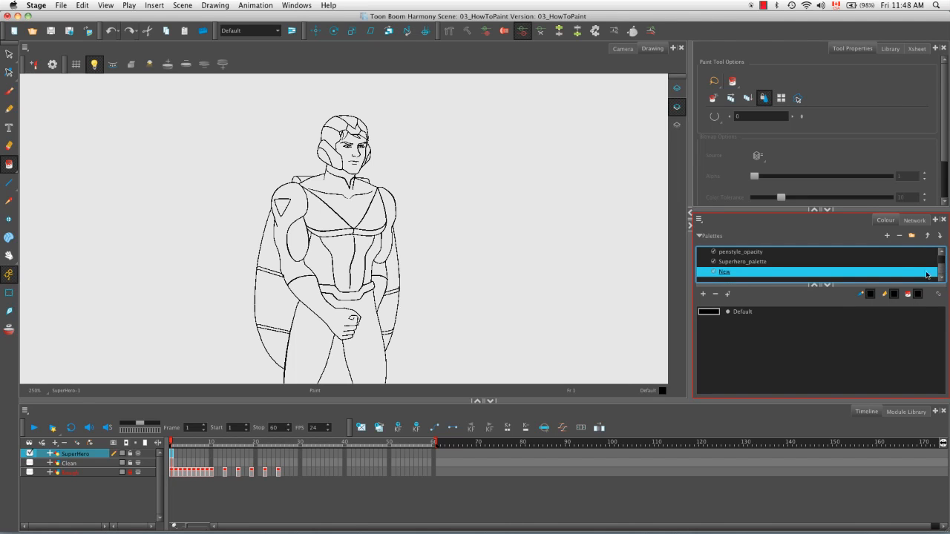
# Step: Add a green swatch named costume (RGB 0, 255, 20) to the New palette
pyautogui.click(703, 293)
pyautogui.doubleClick(709, 325)
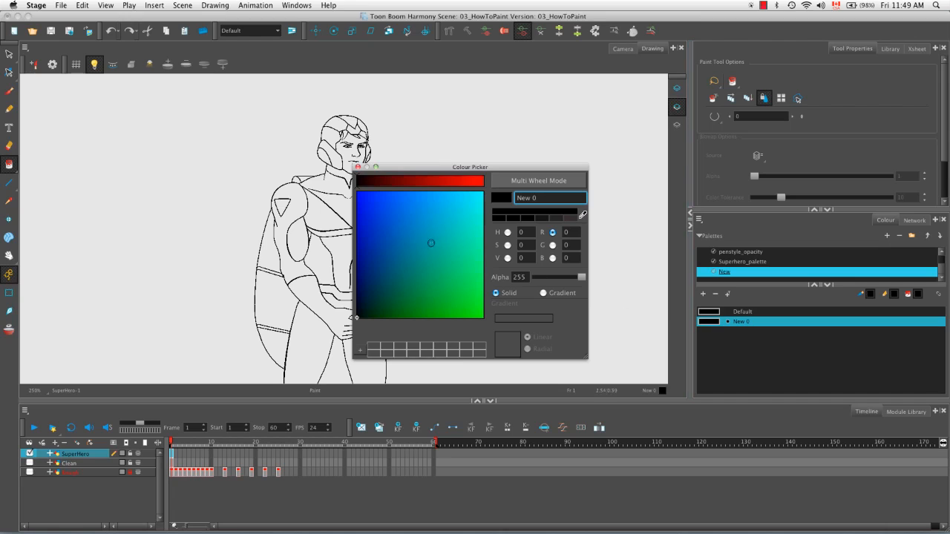
pyautogui.moveTo(431, 244); pyautogui.dragTo(484, 308)
pyautogui.moveTo(537, 198); pyautogui.dragTo(305, 213)
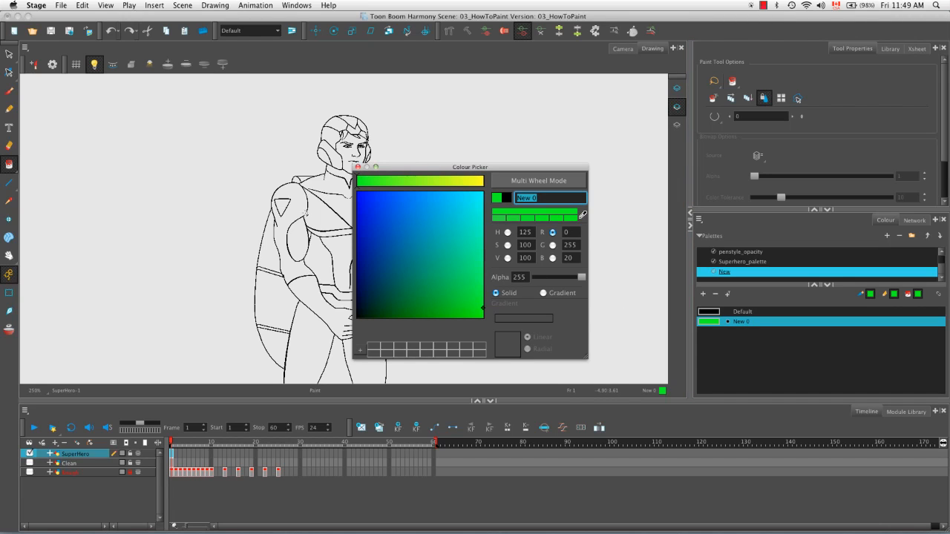
pyautogui.write('costume')
# Step: Add a light purple swatch named lips (RGB 223, 134, 255) to the New palette, choosing its colour in hue mode
pyautogui.click(703, 295)
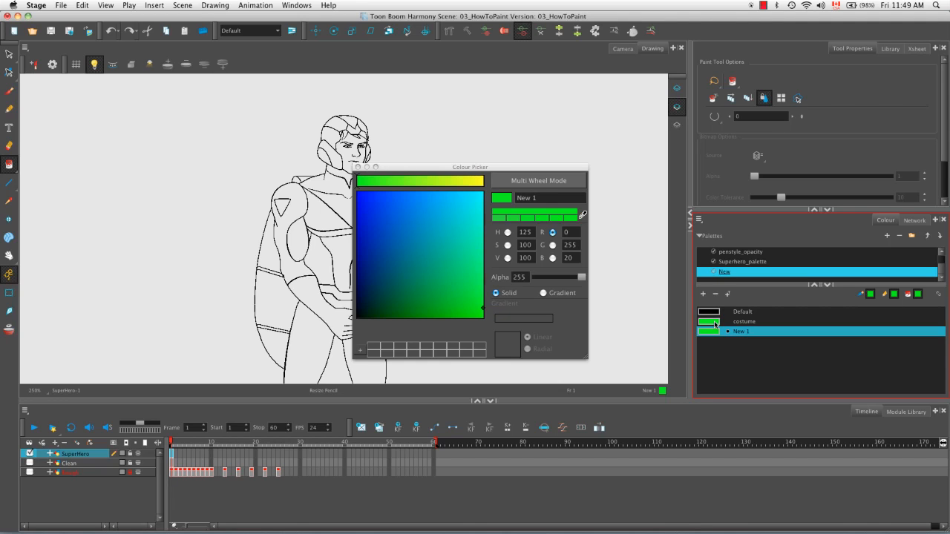
pyautogui.moveTo(426, 222); pyautogui.dragTo(325, 190)
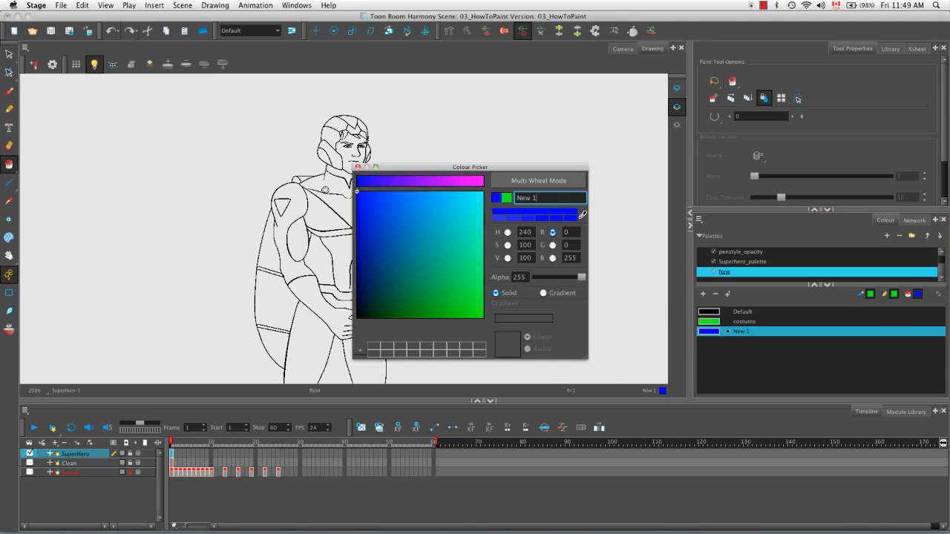
pyautogui.click(508, 233)
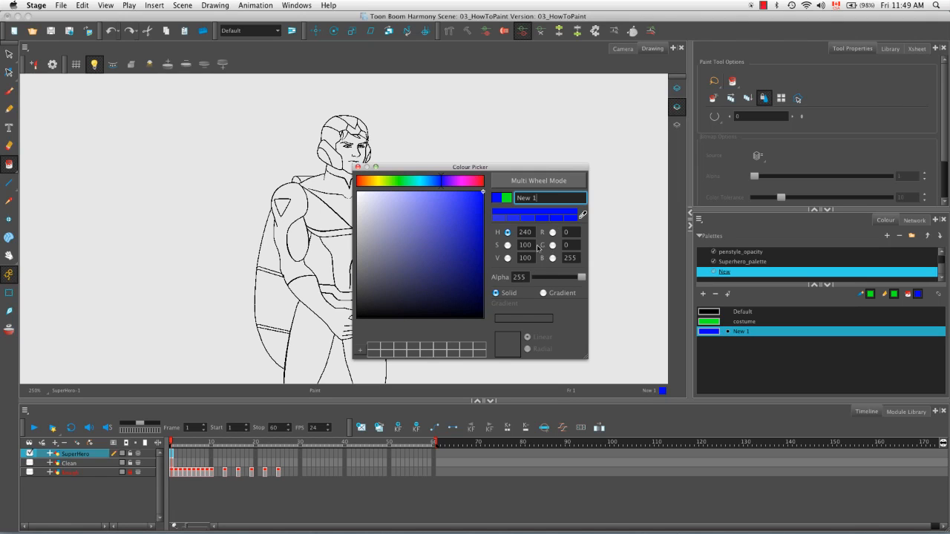
pyautogui.moveTo(442, 183)
pyautogui.mouseDown()
pyautogui.moveTo(456, 183)
pyautogui.moveTo(416, 182)
pyautogui.mouseUp()
pyautogui.tripleClick(540, 197)
pyautogui.write('lips')
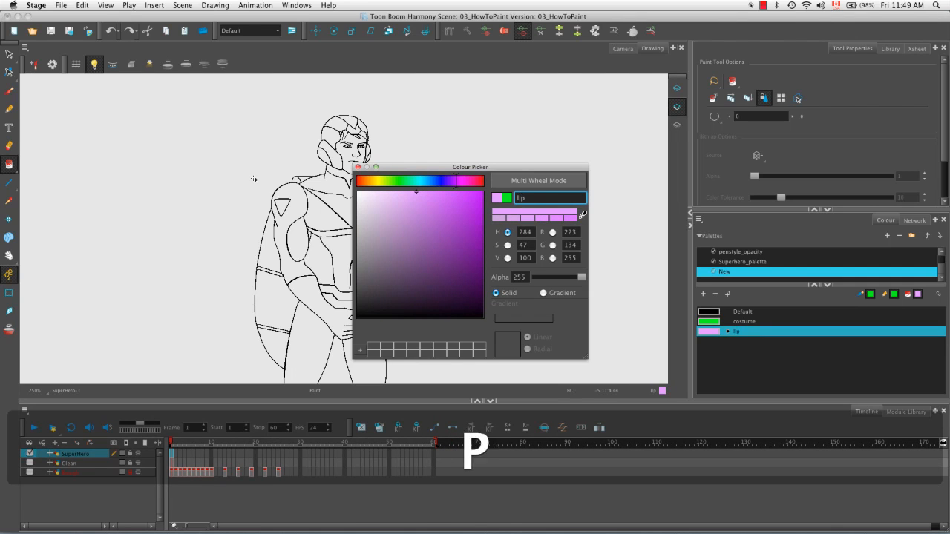
# Step: Add one more swatch to the New palette, close the Colour Picker, and remove the whole New palette
pyautogui.click(703, 294)
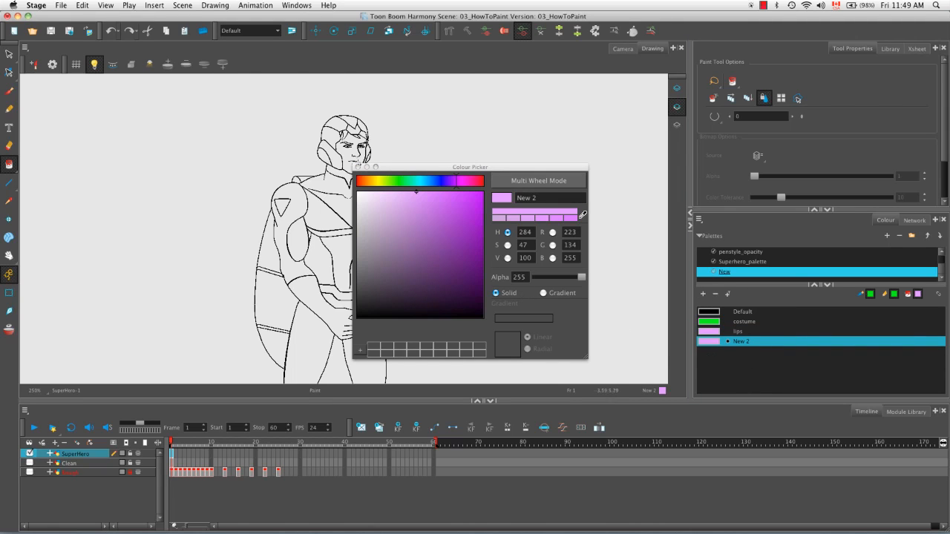
pyautogui.press('Escape')
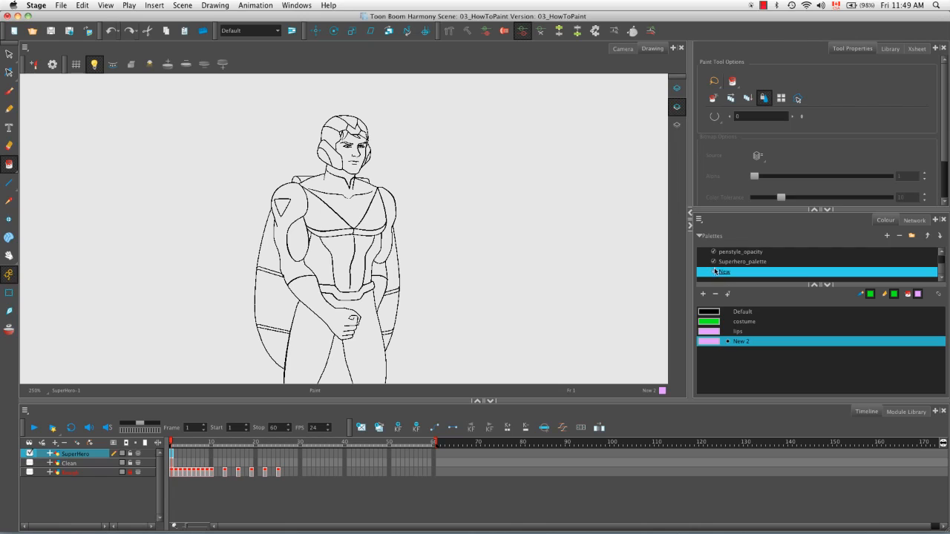
pyautogui.click(899, 235)
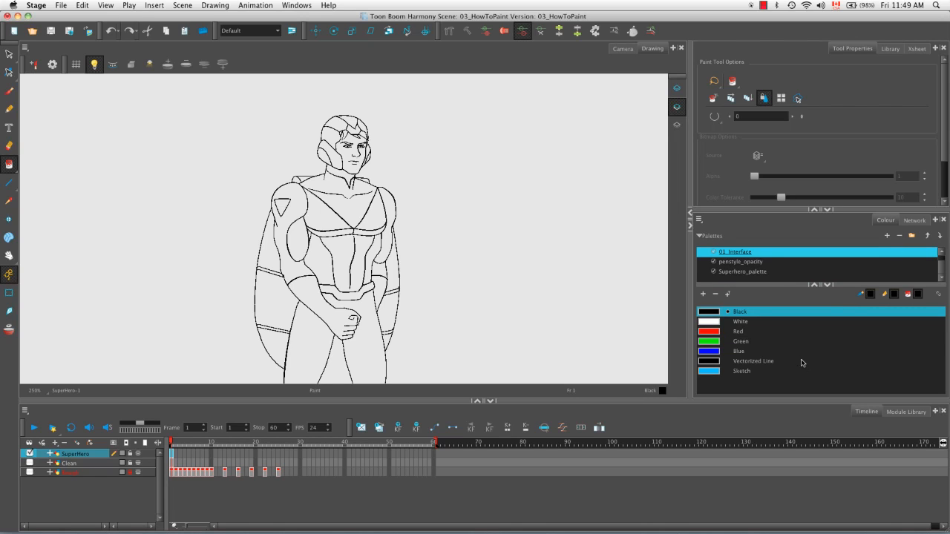
# Step: Select Superhero_palette, and show only the Clean layer as the current layer
pyautogui.click(761, 272)
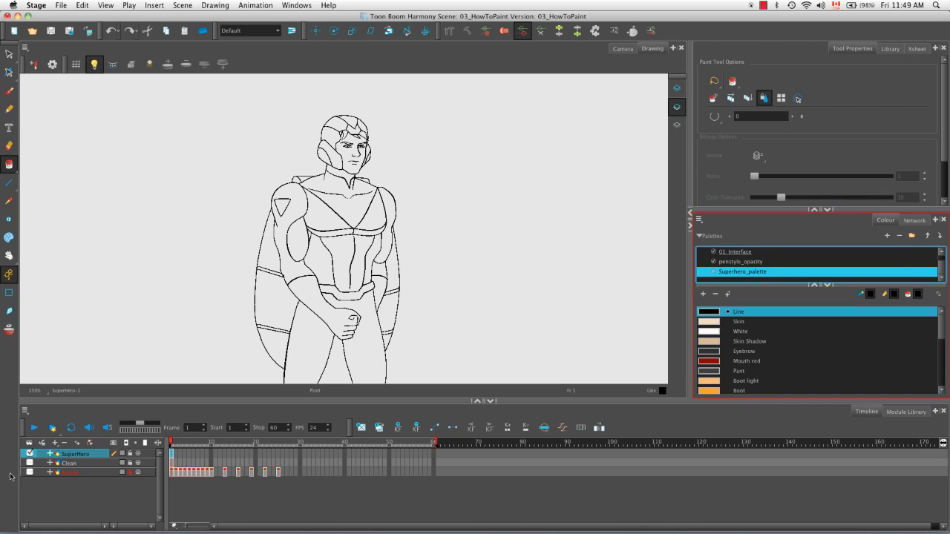
pyautogui.click(30, 463)
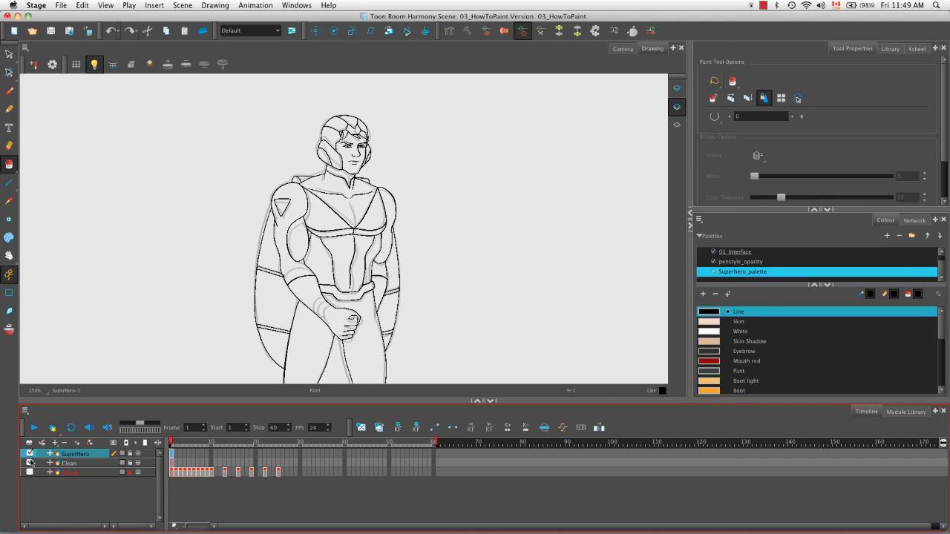
pyautogui.click(69, 464)
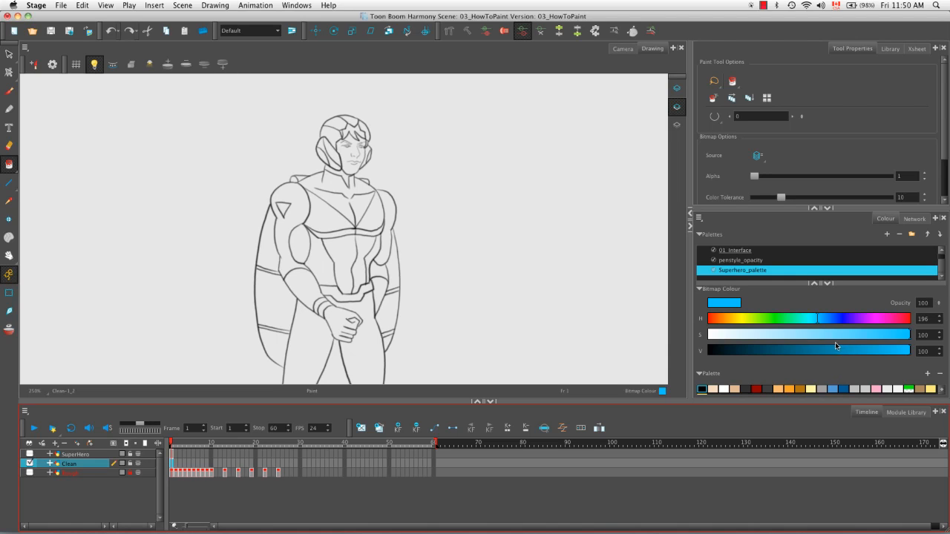
# Step: Paint a broad blue stroke beside the superhero on the Clean layer using the Brush tool's Hard Shading 200 preset
pyautogui.click(9, 91)
pyautogui.hotkey('alt', 'b')
pyautogui.moveTo(945, 141); pyautogui.dragTo(947, 210)
pyautogui.moveTo(924, 146); pyautogui.dragTo(925, 104)
pyautogui.click(786, 129)
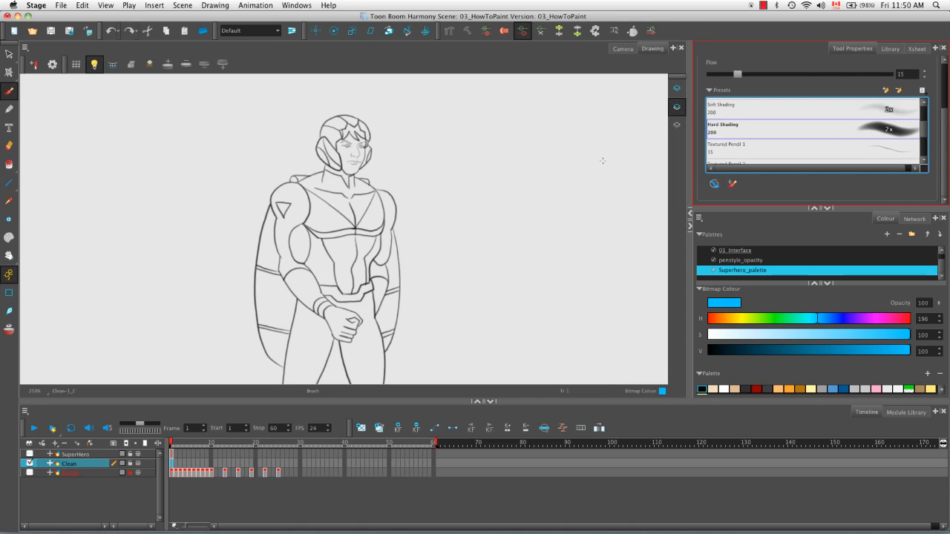
pyautogui.moveTo(445, 199); pyautogui.dragTo(623, 167)
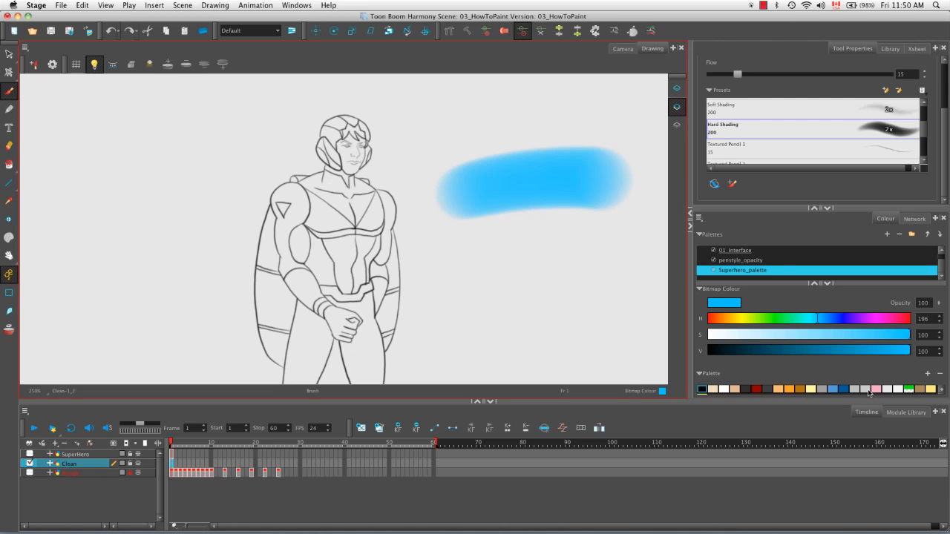
# Step: Use the orange Boot swatch as brush colour, set its opacity to 50, and paint a diagonal stroke across the blue one
pyautogui.click(790, 391)
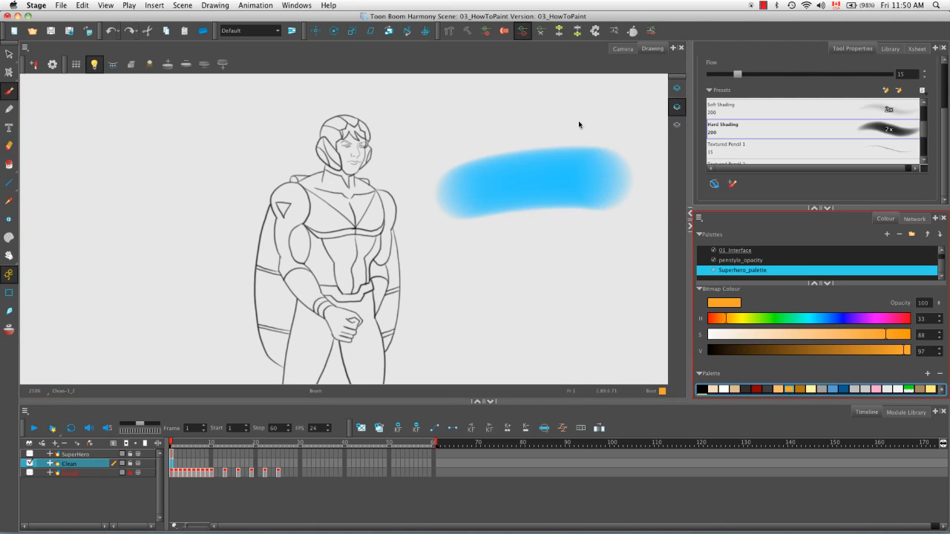
pyautogui.moveTo(576, 115)
pyautogui.mouseDown()
pyautogui.moveTo(494, 232)
pyautogui.moveTo(490, 256)
pyautogui.mouseUp()
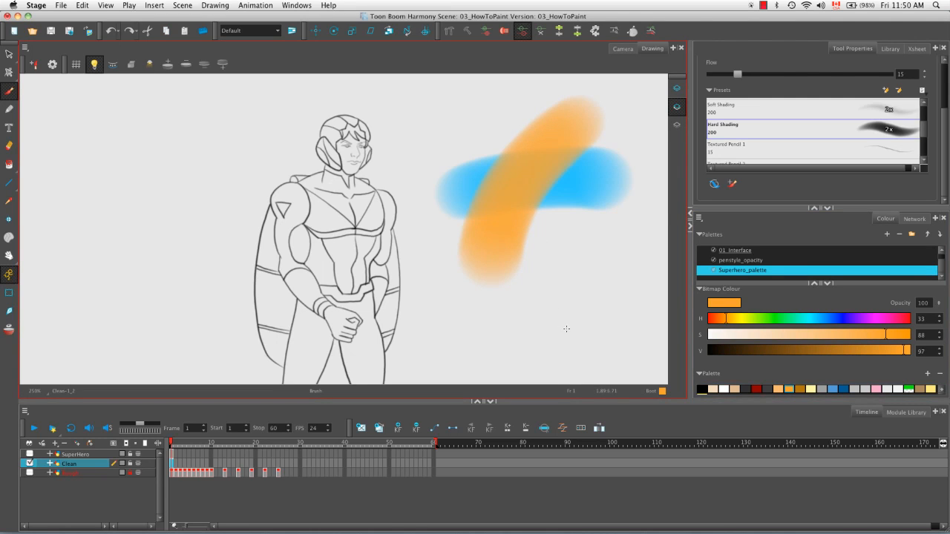
pyautogui.press('super+z')
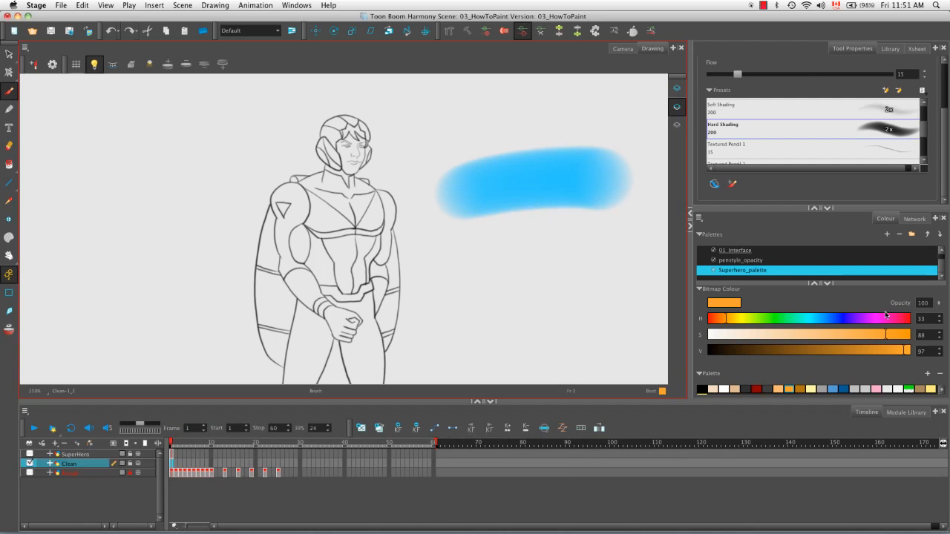
pyautogui.doubleClick(924, 303)
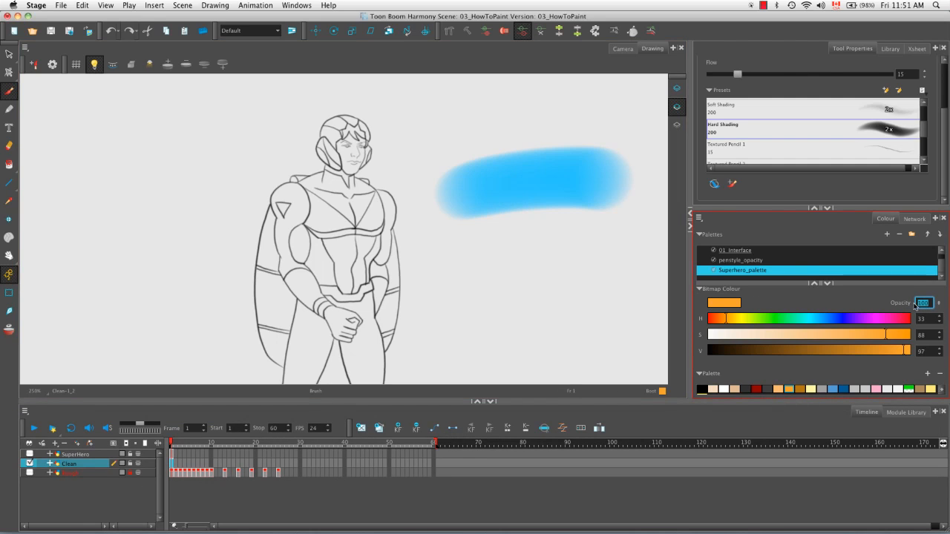
pyautogui.write('50')
pyautogui.press('Return')
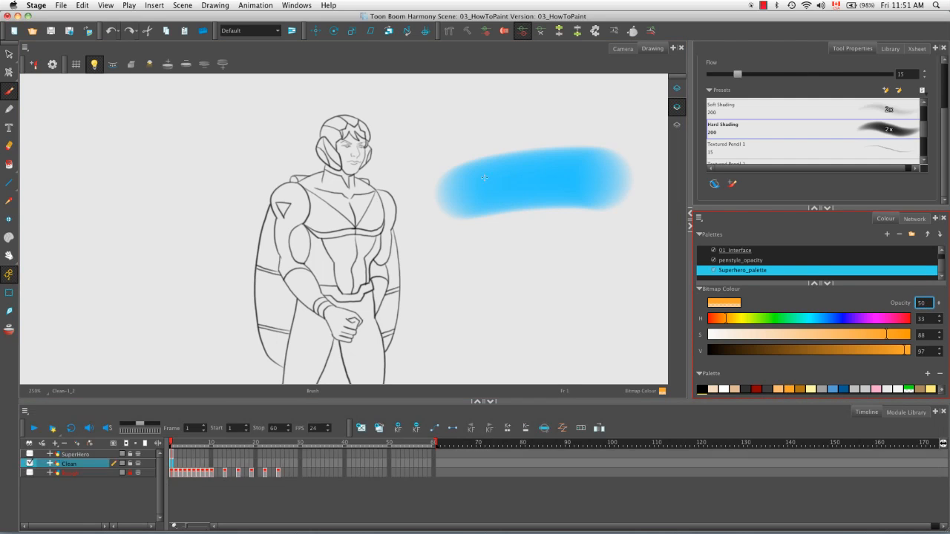
pyautogui.moveTo(463, 248); pyautogui.dragTo(620, 157)
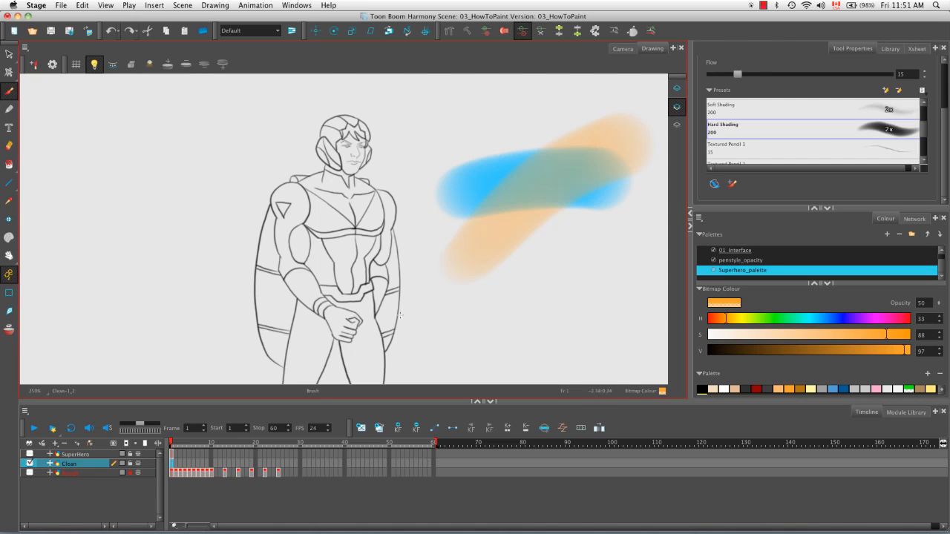
# Step: Sample the blended colour where the two strokes overlap and add it to Superhero_palette as a new swatch
pyautogui.click(9, 201)
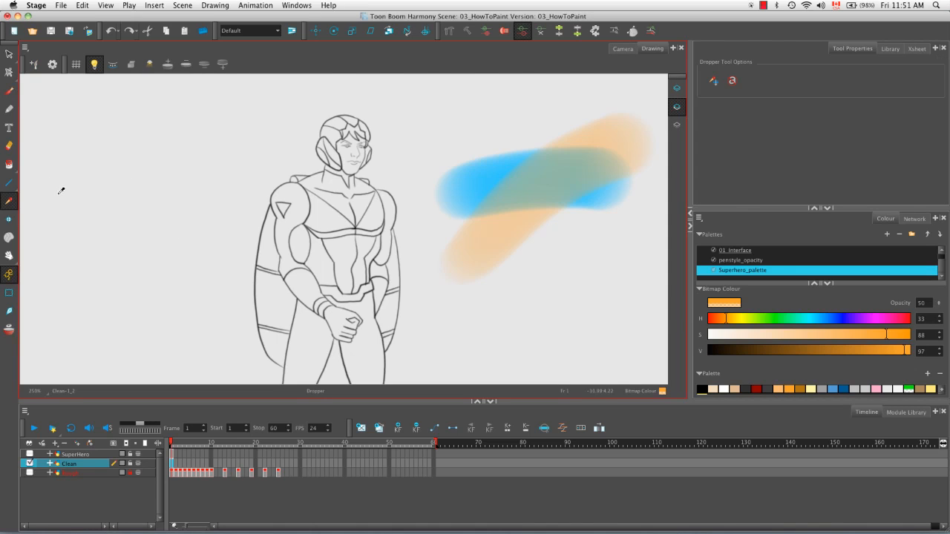
pyautogui.click(542, 182)
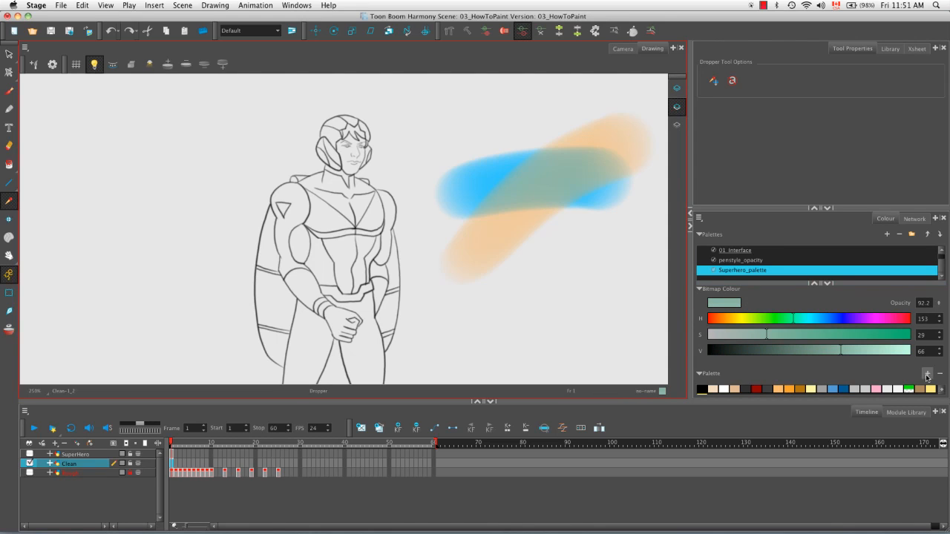
pyautogui.click(925, 378)
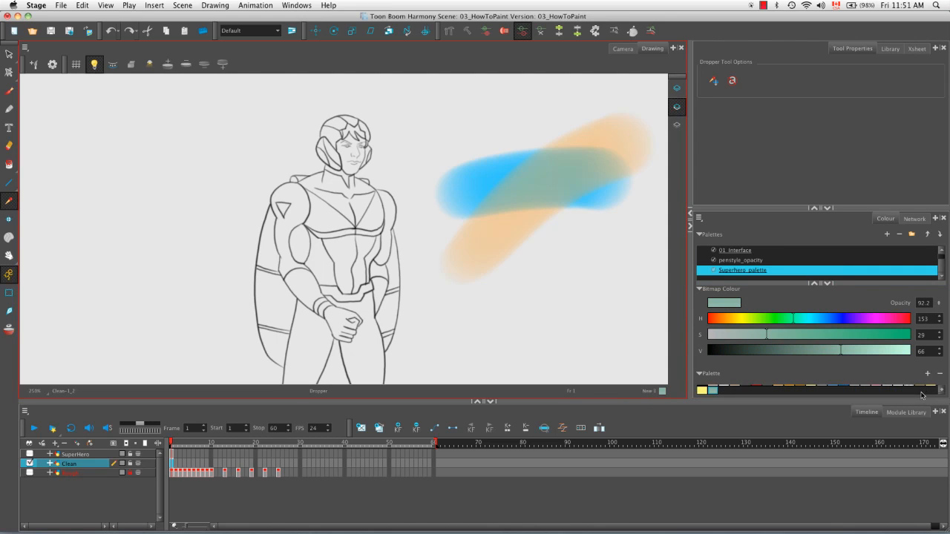
# Step: Change the newly added swatch to bright pink (RGB 243, 62, 224) and close the Colour Picker
pyautogui.doubleClick(712, 390)
pyautogui.click(413, 247)
pyautogui.moveTo(413, 247)
pyautogui.mouseDown()
pyautogui.moveTo(458, 237)
pyautogui.moveTo(462, 276)
pyautogui.mouseUp()
pyautogui.click(450, 197)
pyautogui.moveTo(407, 182); pyautogui.dragTo(465, 181)
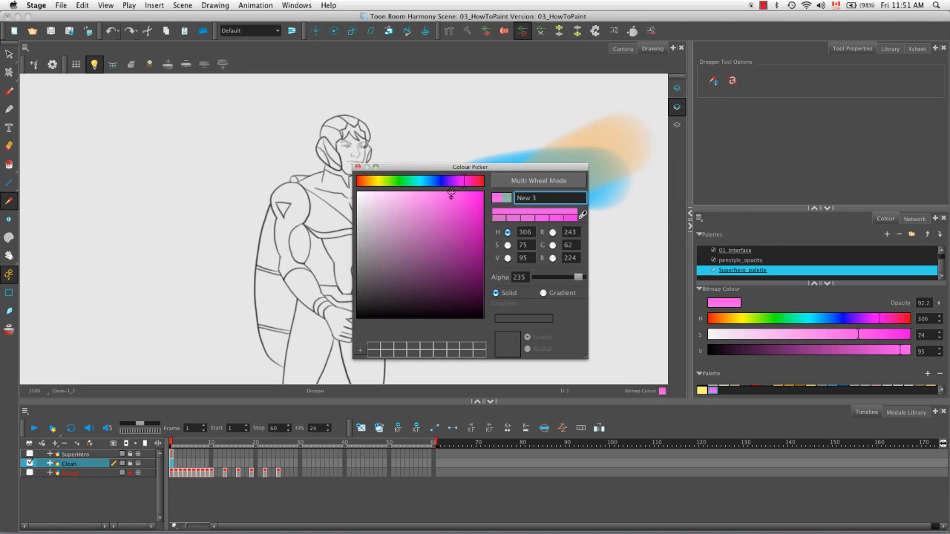
pyautogui.click(358, 168)
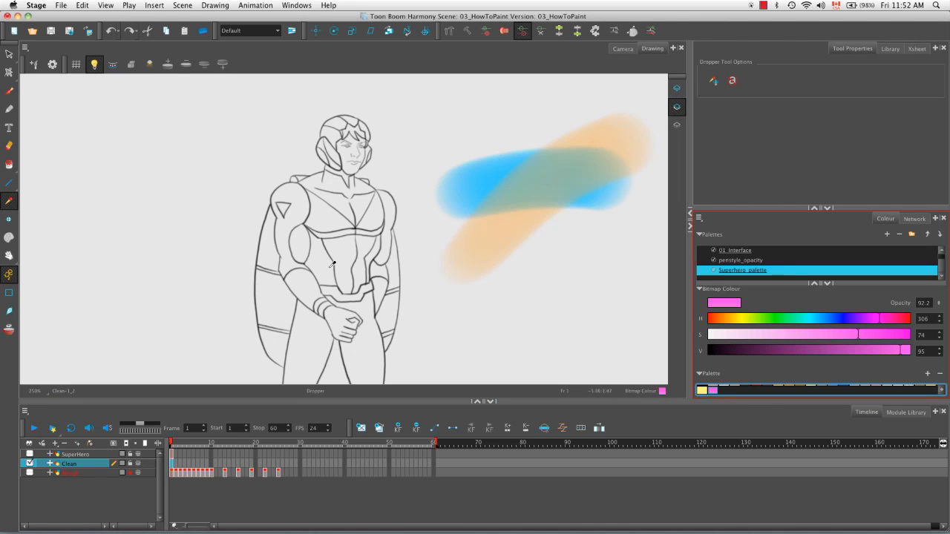
# Step: Try to select and delete the painted artwork on the Clean layer, and undo the deletion
pyautogui.click(9, 54)
pyautogui.click(559, 268)
pyautogui.press('BackSpace')
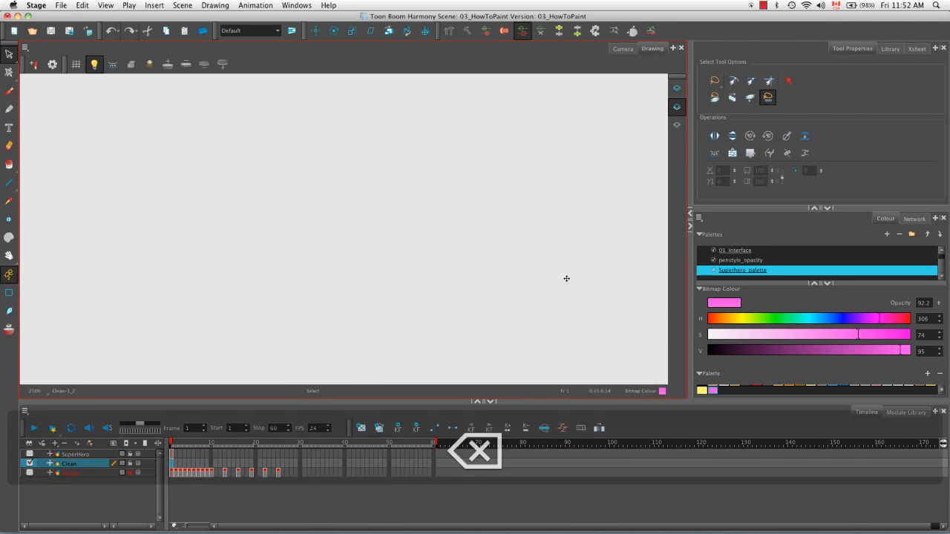
pyautogui.press('super+z')
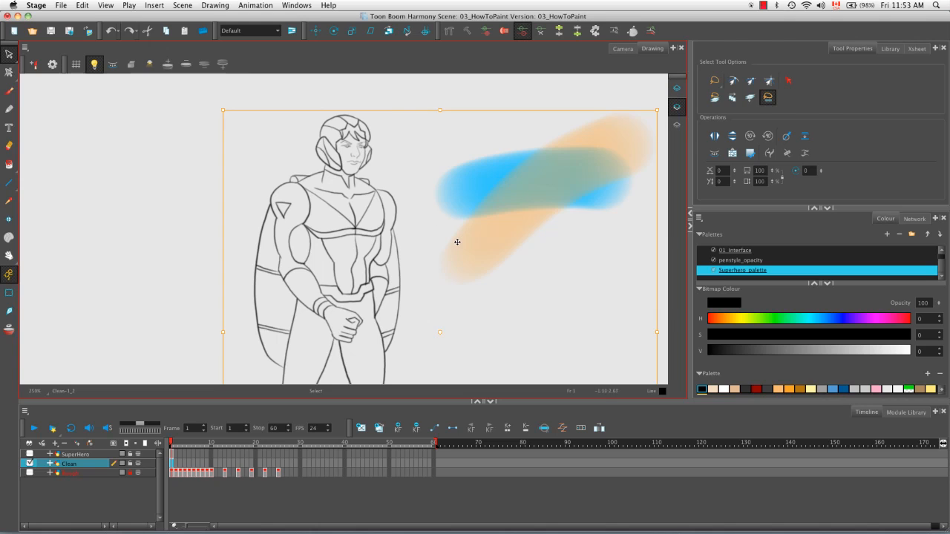
pyautogui.click(495, 95)
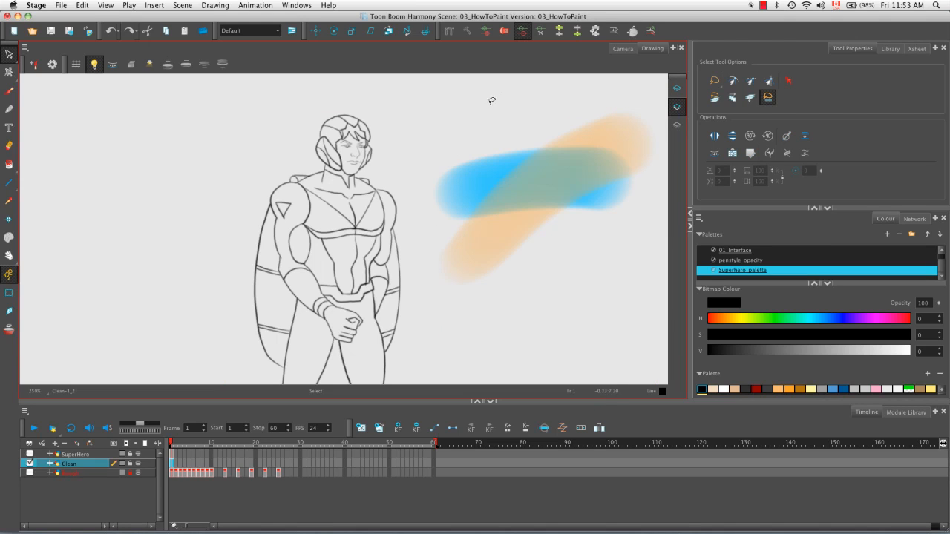
# Step: Undo the orange and blue strokes, and show only the SuperHero layer as the current drawing
pyautogui.press('super+z')
pyautogui.press('super+z')
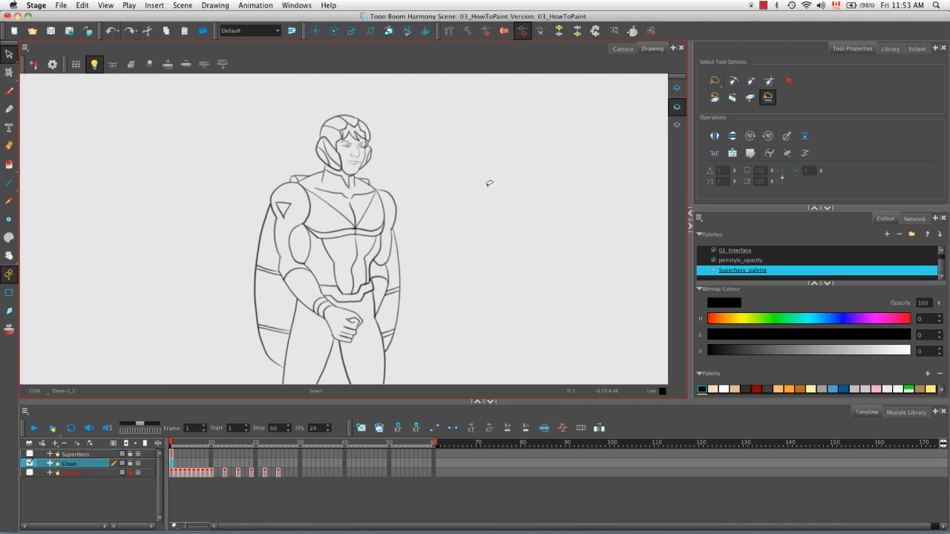
pyautogui.click(72, 454)
pyautogui.click(29, 454)
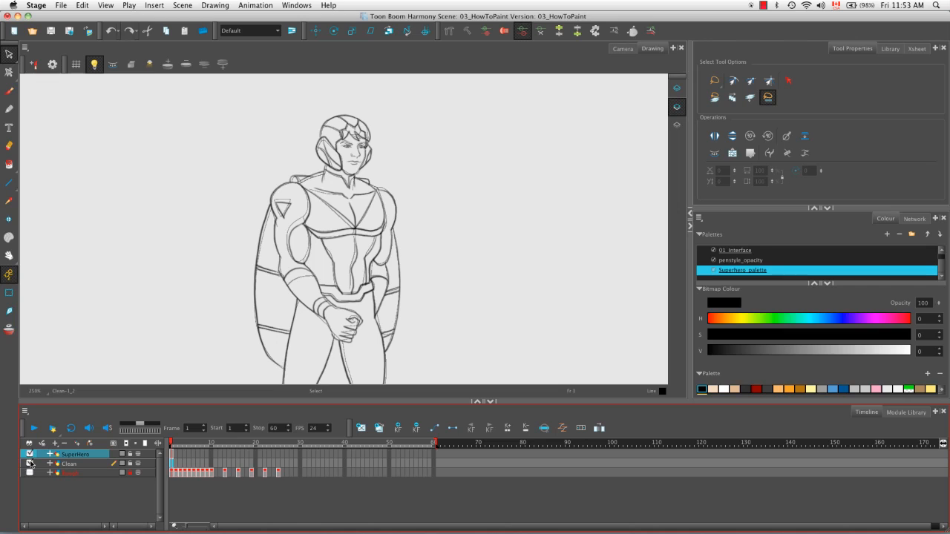
pyautogui.click(172, 454)
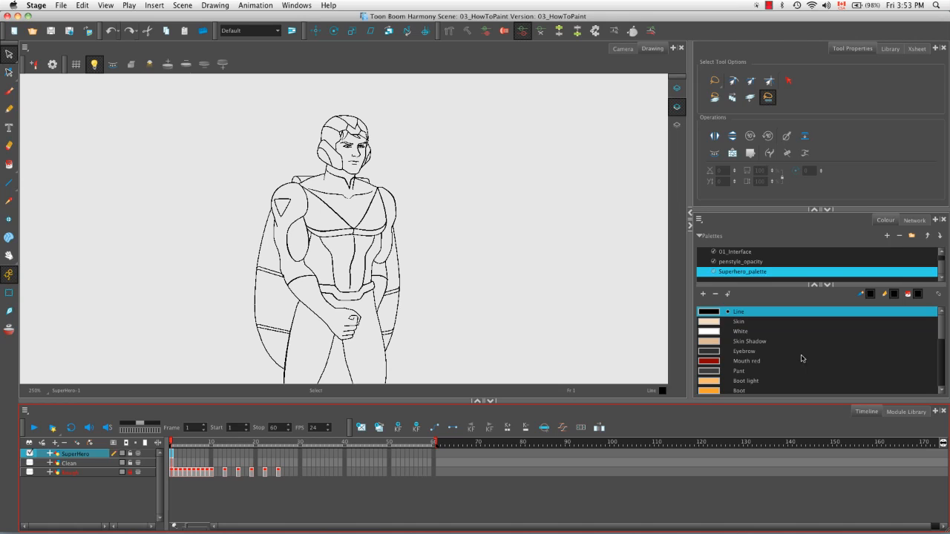
# Step: Fill both trouser legs and the trailing shoe's upper with the Pant colour, using the Paint tool with gap closing at 8
pyautogui.click(10, 165)
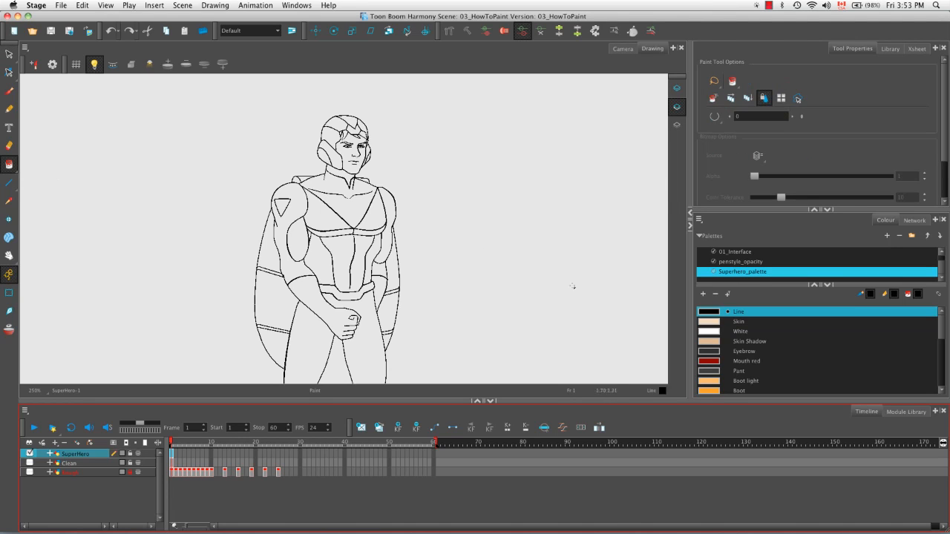
pyautogui.click(714, 372)
pyautogui.moveTo(288, 369); pyautogui.dragTo(317, 248)
pyautogui.click(713, 116)
pyautogui.click(746, 160)
pyautogui.click(341, 250)
pyautogui.click(399, 248)
pyautogui.moveTo(382, 314); pyautogui.dragTo(382, 212)
pyautogui.click(279, 305)
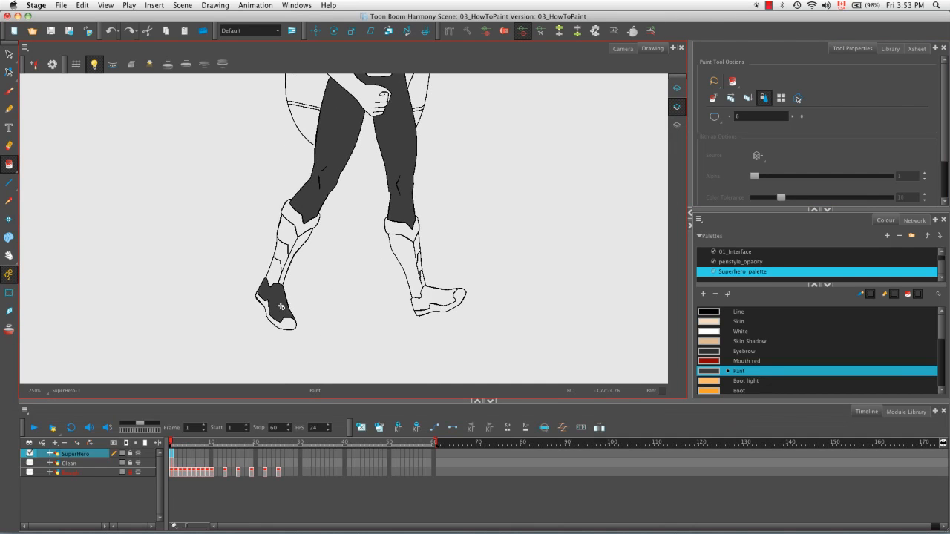
# Step: Fill the upper part of the leading shoe with the Pant colour
pyautogui.click(438, 302)
pyautogui.press('super+z')
pyautogui.press('2')
pyautogui.press('2')
pyautogui.press('space')
pyautogui.moveTo(473, 341); pyautogui.dragTo(311, 192)
pyautogui.press('2')
pyautogui.click(412, 301)
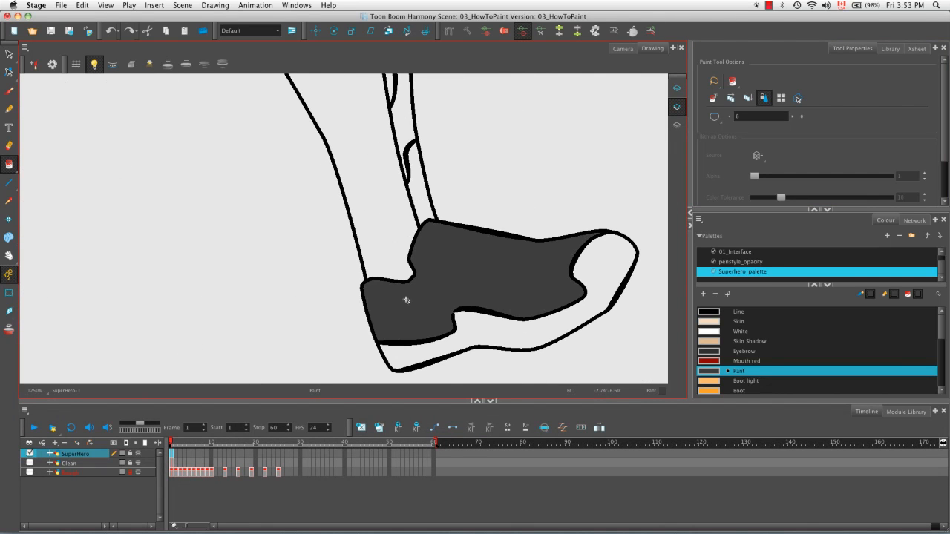
# Step: Fill the leading boot's shaft, side pieces, cuff, toe and sole with the Boot light colour
pyautogui.click(750, 381)
pyautogui.click(423, 202)
pyautogui.click(388, 209)
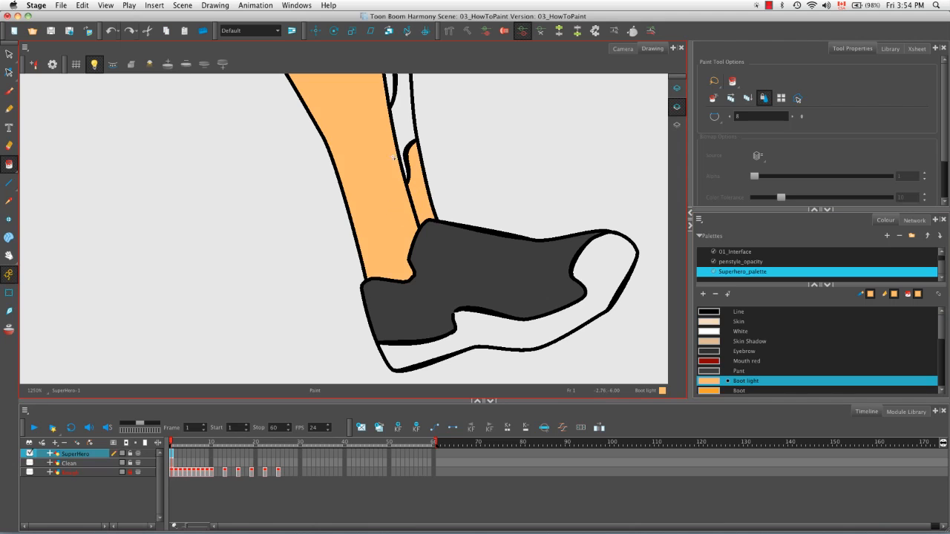
pyautogui.click(402, 108)
pyautogui.click(389, 86)
pyautogui.click(525, 335)
pyautogui.press('1')
pyautogui.press('1')
pyautogui.click(393, 222)
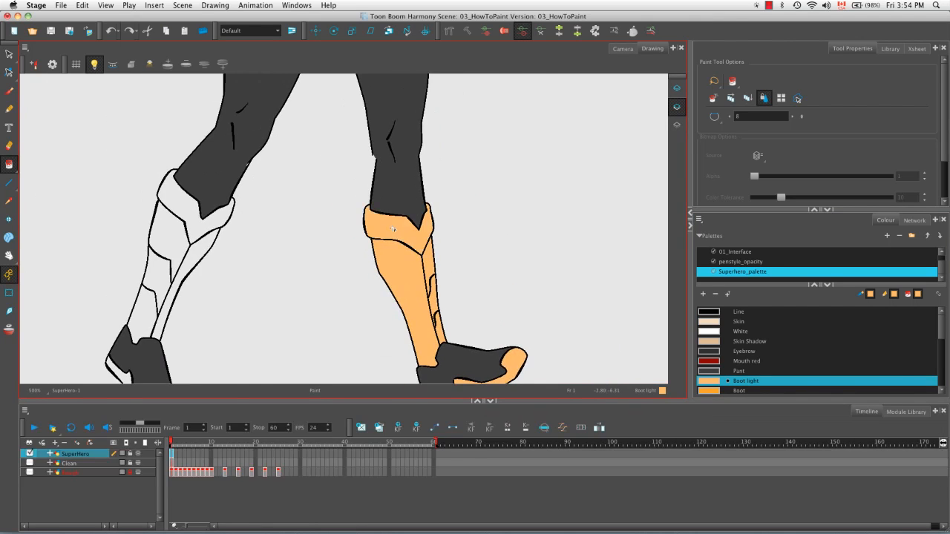
# Step: Fill the cuff and shaft sections of the trailing boot with the Boot light colour
pyautogui.moveTo(401, 222); pyautogui.dragTo(523, 201)
pyautogui.click(315, 210)
pyautogui.click(321, 249)
pyautogui.click(300, 229)
pyautogui.click(272, 300)
pyautogui.click(305, 294)
# Step: Fill the belt, the V-shaped chest panel and the shoulder triangle with the Boot light colour
pyautogui.moveTo(393, 88); pyautogui.dragTo(332, 321)
pyautogui.click(348, 232)
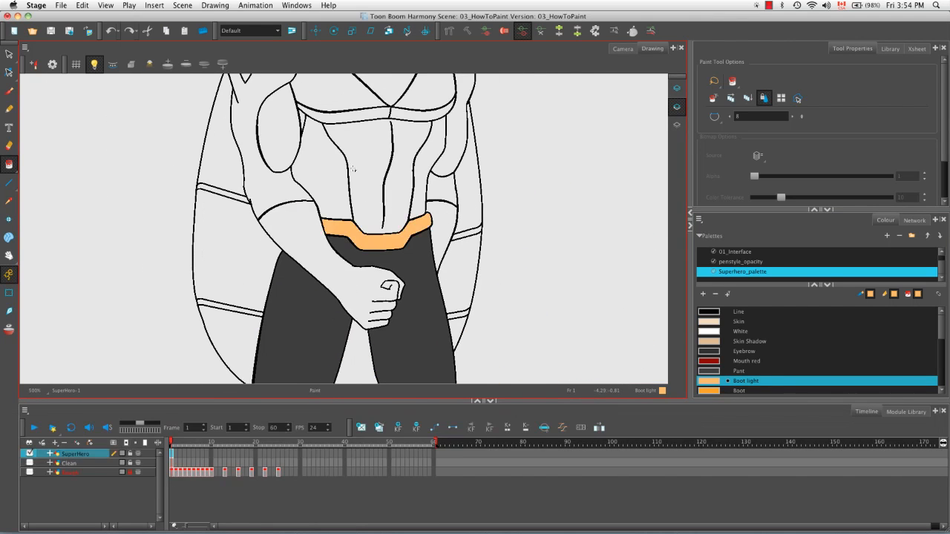
pyautogui.moveTo(363, 101); pyautogui.dragTo(354, 226)
pyautogui.press('2')
pyautogui.press('2')
pyautogui.press('2')
pyautogui.moveTo(360, 82); pyautogui.dragTo(539, 168)
pyautogui.click(344, 227)
pyautogui.click(184, 269)
# Step: Set up the Pencil tool with the Line colour, a maximum size of 2 and smoothing of 10
pyautogui.moveTo(520, 371)
pyautogui.mouseDown()
pyautogui.moveTo(426, 283)
pyautogui.moveTo(464, 183)
pyautogui.mouseUp()
pyautogui.click(733, 312)
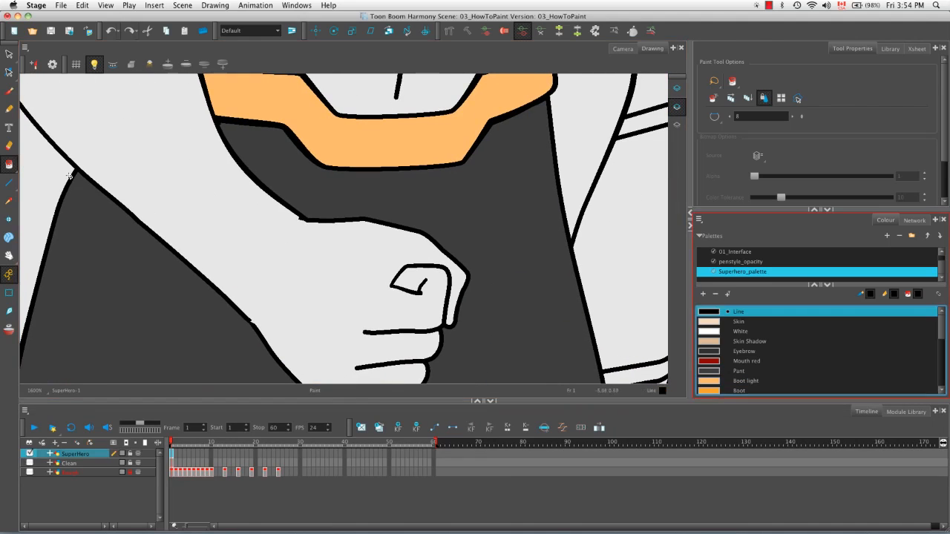
pyautogui.click(8, 109)
pyautogui.moveTo(382, 233); pyautogui.dragTo(270, 217)
pyautogui.moveTo(214, 228); pyautogui.dragTo(314, 196)
pyautogui.press('super+z')
pyautogui.scroll(-5, 890, 160)
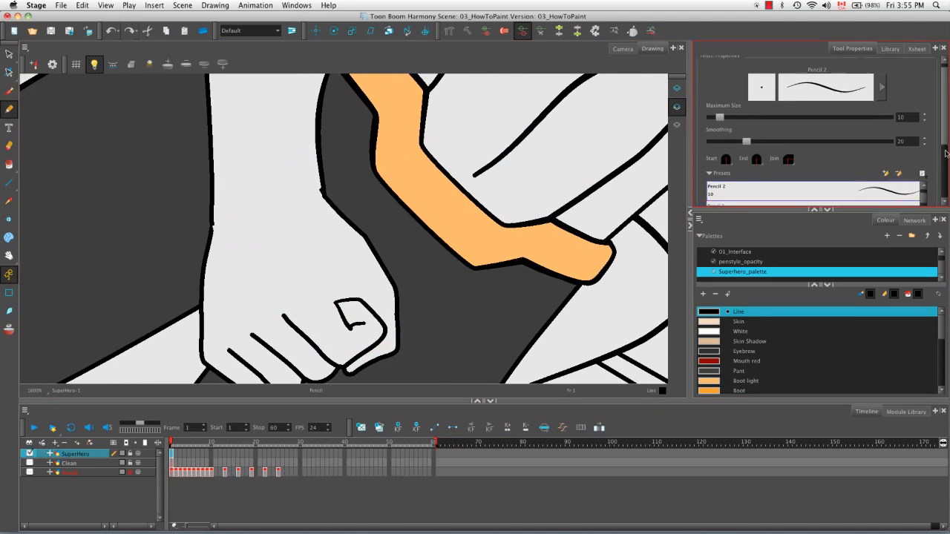
pyautogui.click(904, 154)
pyautogui.doubleClick(904, 90)
pyautogui.write('10')
pyautogui.press('Return')
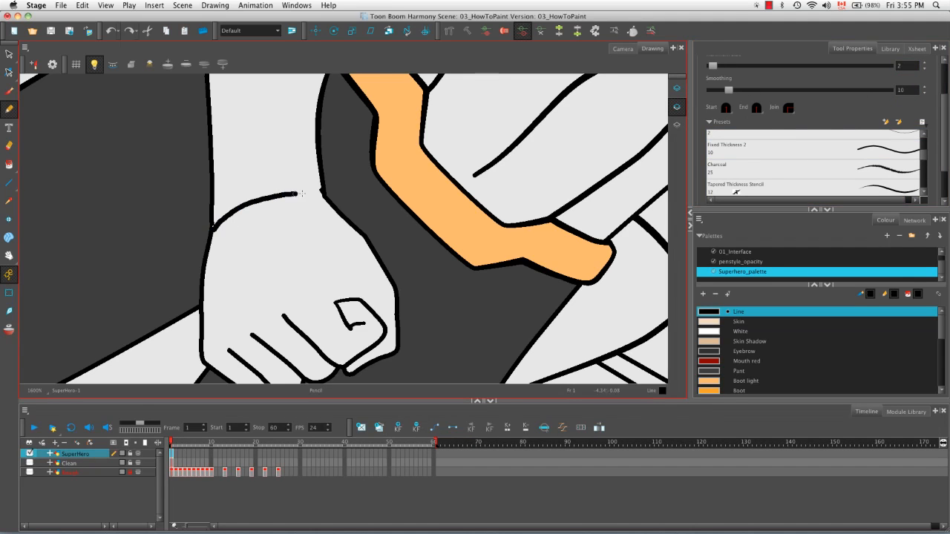
# Step: Draw the missing wristband lines across both of the superhero's wrists in the Line colour
pyautogui.moveTo(269, 147); pyautogui.dragTo(262, 222)
pyautogui.moveTo(206, 214)
pyautogui.mouseDown()
pyautogui.moveTo(228, 195)
pyautogui.moveTo(319, 190)
pyautogui.mouseUp()
pyautogui.moveTo(440, 209)
pyautogui.mouseDown()
pyautogui.moveTo(397, 141)
pyautogui.moveTo(377, 134)
pyautogui.mouseUp()
pyautogui.moveTo(603, 208)
pyautogui.mouseDown()
pyautogui.moveTo(269, 213)
pyautogui.moveTo(282, 272)
pyautogui.mouseUp()
pyautogui.press('1')
pyautogui.press('1')
pyautogui.press('1')
pyautogui.press('1')
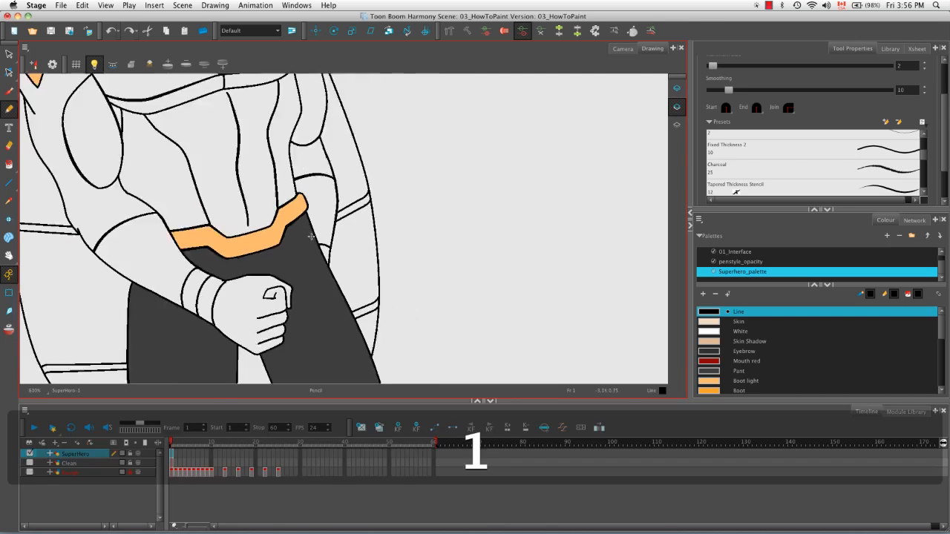
# Step: Fill the bands on both wrists with the Boot light colour using the Paint tool
pyautogui.click(746, 381)
pyautogui.click(9, 165)
pyautogui.click(226, 280)
pyautogui.click(330, 248)
pyautogui.moveTo(330, 248); pyautogui.dragTo(411, 301)
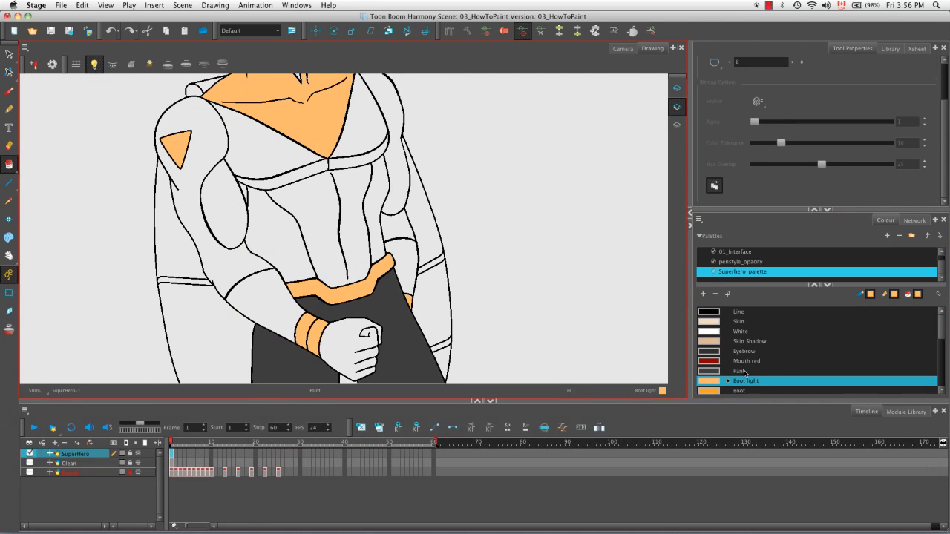
# Step: Fill the shoulder and upper arm bearing the triangle emblem with the Pant colour, including the small leftover gaps
pyautogui.click(738, 371)
pyautogui.click(219, 262)
pyautogui.moveTo(263, 167); pyautogui.dragTo(326, 240)
pyautogui.press('2')
pyautogui.press('2')
pyautogui.press('2')
pyautogui.press('2')
pyautogui.press('2')
pyautogui.press('2')
pyautogui.press('2')
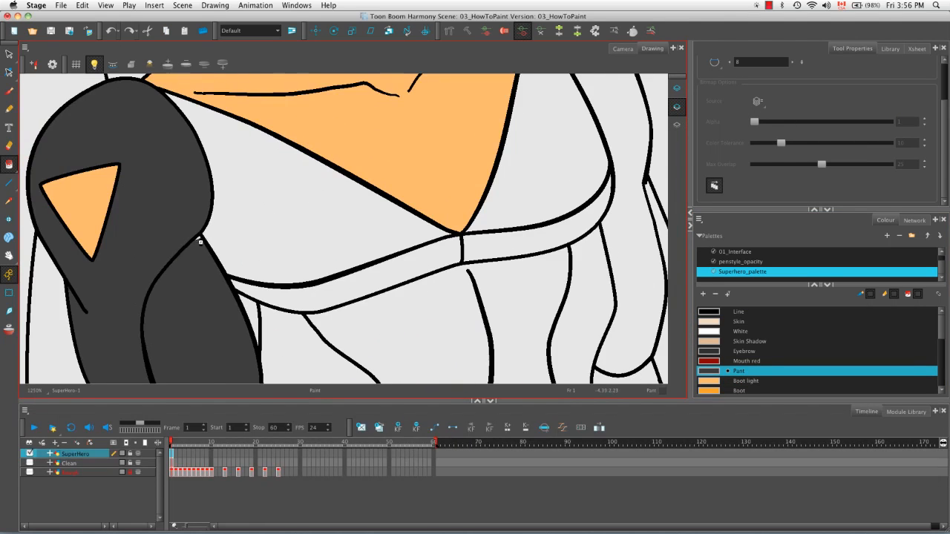
pyautogui.moveTo(50, 268); pyautogui.dragTo(266, 250)
pyautogui.press('2')
pyautogui.press('2')
pyautogui.click(233, 225)
pyautogui.press('1')
pyautogui.press('1')
pyautogui.press('1')
pyautogui.press('1')
pyautogui.press('1')
pyautogui.press('1')
pyautogui.press('1')
pyautogui.press('1')
# Step: Fill the superhero's opposite shoulder and upper arm with the Pant colour
pyautogui.moveTo(354, 208); pyautogui.dragTo(215, 231)
pyautogui.click(394, 178)
pyautogui.moveTo(394, 179); pyautogui.dragTo(344, 88)
pyautogui.click(354, 243)
# Step: Fill the helmet's crown, side and far front panels with the Boot light colour
pyautogui.moveTo(300, 240); pyautogui.dragTo(348, 455)
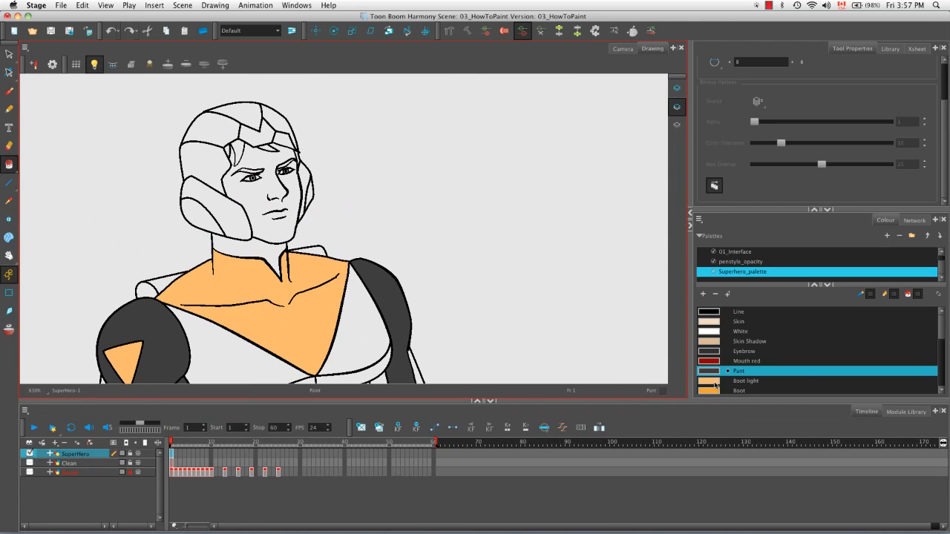
pyautogui.click(746, 380)
pyautogui.click(220, 137)
pyautogui.click(224, 159)
pyautogui.click(273, 119)
# Step: Fill the narrow leftover helmet sliver near the far temple with the Boot light colour
pyautogui.press('2')
pyautogui.press('2')
pyautogui.press('2')
pyautogui.press('2')
pyautogui.moveTo(251, 83); pyautogui.dragTo(349, 198)
pyautogui.press('2')
pyautogui.press('2')
pyautogui.press('2')
pyautogui.press('2')
pyautogui.click(361, 158)
# Step: Fill the shaded rear areas of the helmet's crown and side panels with the Boot colour
pyautogui.press('1')
pyautogui.press('1')
pyautogui.press('1')
pyautogui.press('1')
pyautogui.press('1')
pyautogui.moveTo(292, 157); pyautogui.dragTo(373, 182)
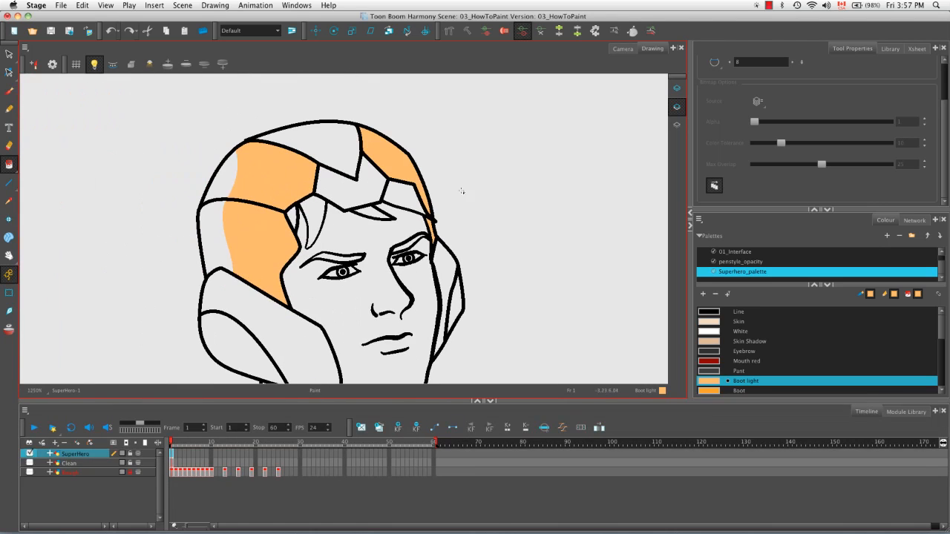
pyautogui.click(716, 390)
pyautogui.click(225, 186)
pyautogui.click(215, 220)
pyautogui.moveTo(219, 257); pyautogui.dragTo(219, 148)
pyautogui.press('1')
pyautogui.press('1')
pyautogui.press('1')
pyautogui.press('1')
pyautogui.scroll(5, 779, 349)
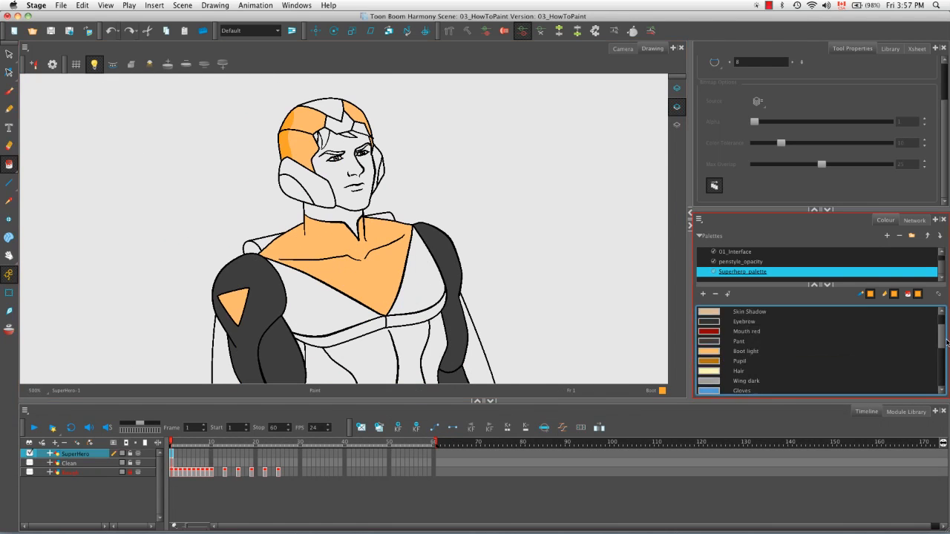
# Step: Fill the ear guards' front panels and the helmet's forehead emblem with Pant, and the ear guards' rear areas with Eyebrow
pyautogui.click(739, 351)
pyautogui.click(291, 170)
pyautogui.click(377, 163)
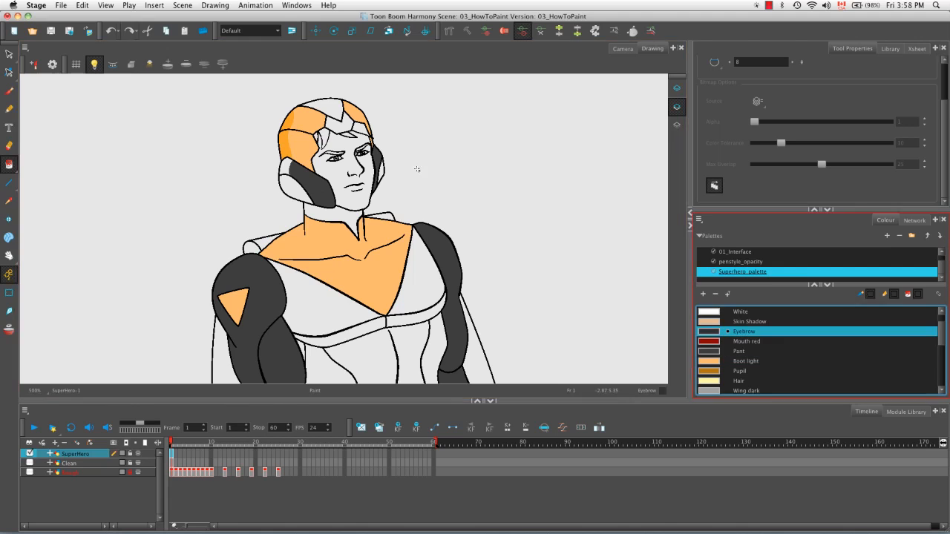
pyautogui.click(286, 182)
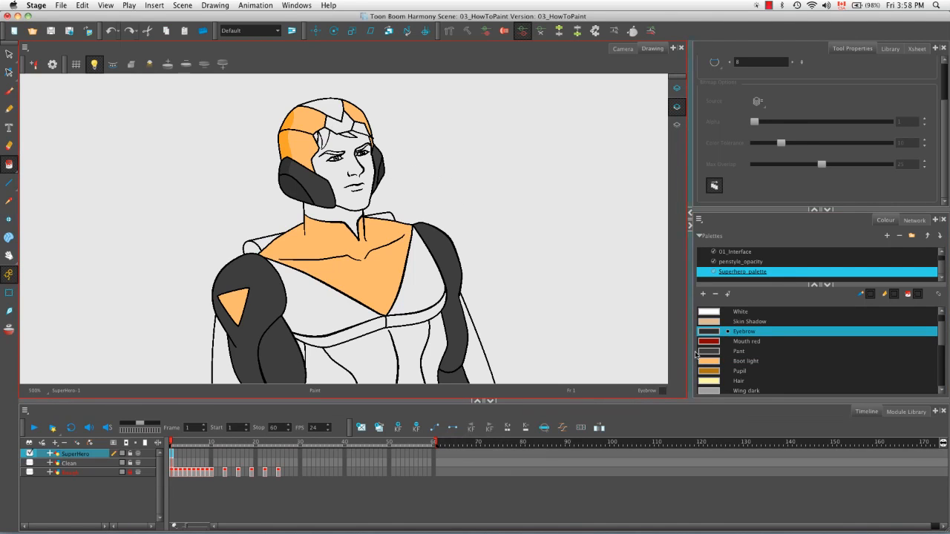
pyautogui.click(739, 351)
pyautogui.click(333, 123)
# Step: Fill the face and neck with Skin and the shaded area under the chin with Skin Shadow
pyautogui.scroll(-1, 939, 344)
pyautogui.scroll(3, 939, 344)
pyautogui.click(739, 321)
pyautogui.click(342, 182)
pyautogui.press('2')
pyautogui.press('2')
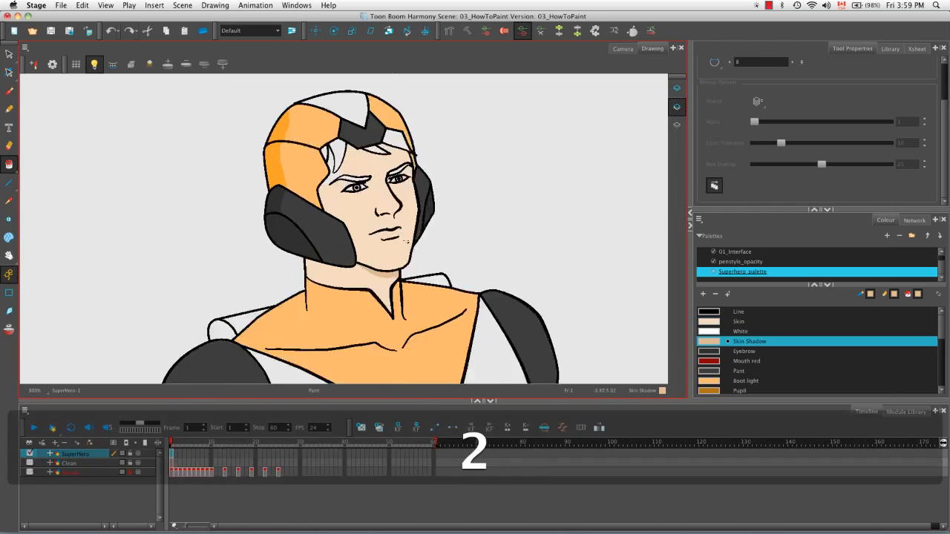
# Step: Fill both eyebrows with the Eyebrow colour and the whites of both eyes with White
pyautogui.click(709, 351)
pyautogui.click(319, 247)
pyautogui.click(416, 224)
pyautogui.click(709, 331)
pyautogui.click(313, 272)
pyautogui.click(397, 251)
# Step: Fill the irises of both eyes with the Pupil colour
pyautogui.click(739, 391)
pyautogui.press('2')
pyautogui.press('2')
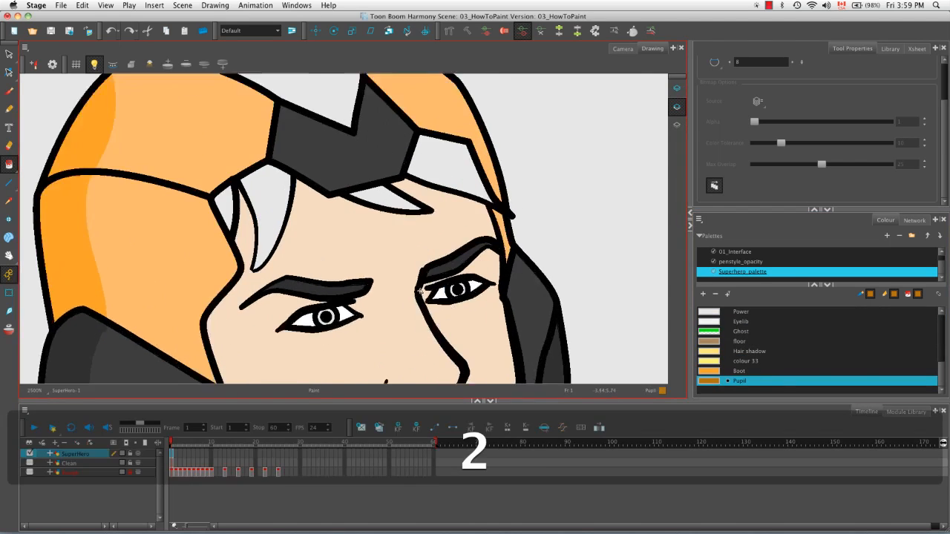
pyautogui.click(309, 259)
pyautogui.click(524, 217)
# Step: Paint a small White highlight in each eye using the Brush tool with the Brush 1 preset at size 5
pyautogui.click(9, 90)
pyautogui.click(709, 331)
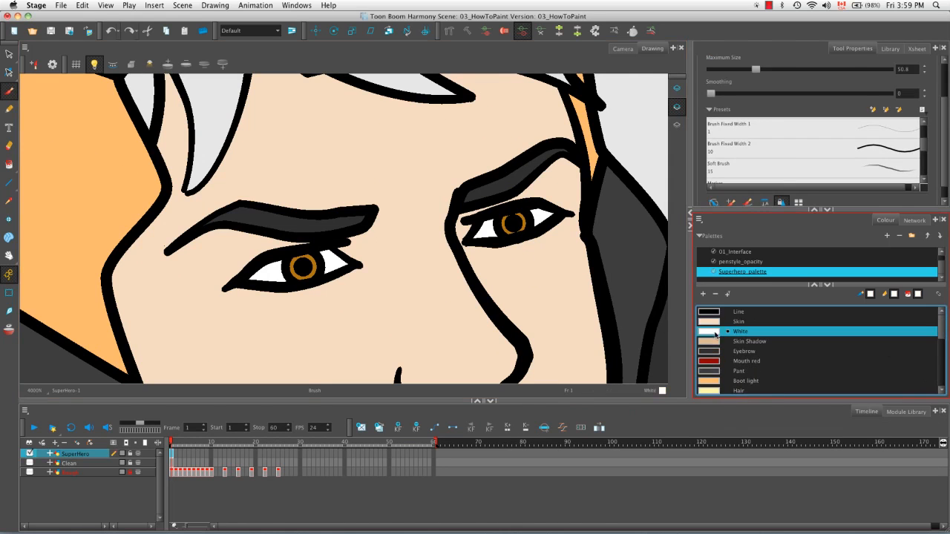
pyautogui.click(305, 260)
pyautogui.click(523, 216)
pyautogui.scroll(-3, 523, 217)
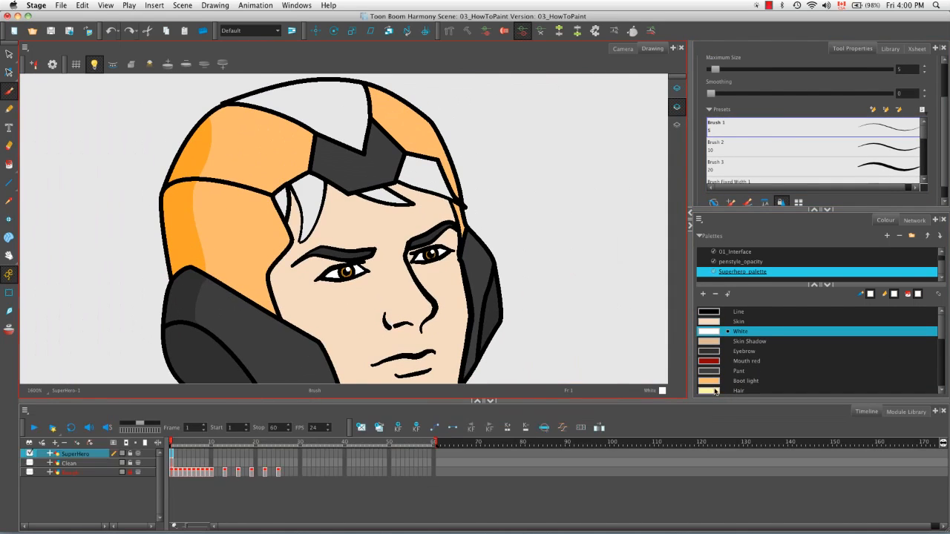
# Step: Fill the hair strands showing under the helmet with the Hair colour using the Paint tool
pyautogui.click(709, 390)
pyautogui.hotkey('alt', 'i')
pyautogui.click(306, 197)
pyautogui.click(386, 197)
pyautogui.click(427, 174)
# Step: Fill the helmet's unpainted top centre panel with the Boot light colour
pyautogui.click(748, 371)
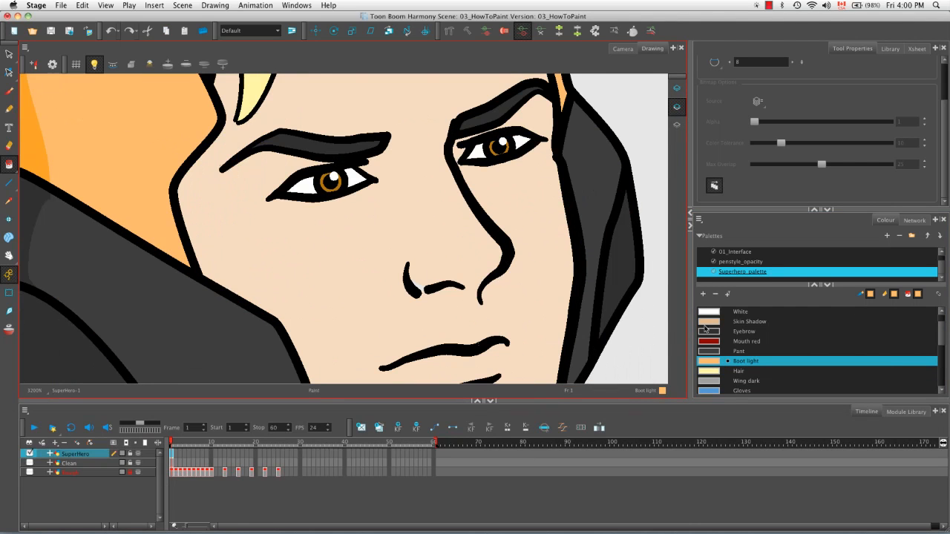
pyautogui.scroll(2, 817, 349)
pyautogui.click(738, 322)
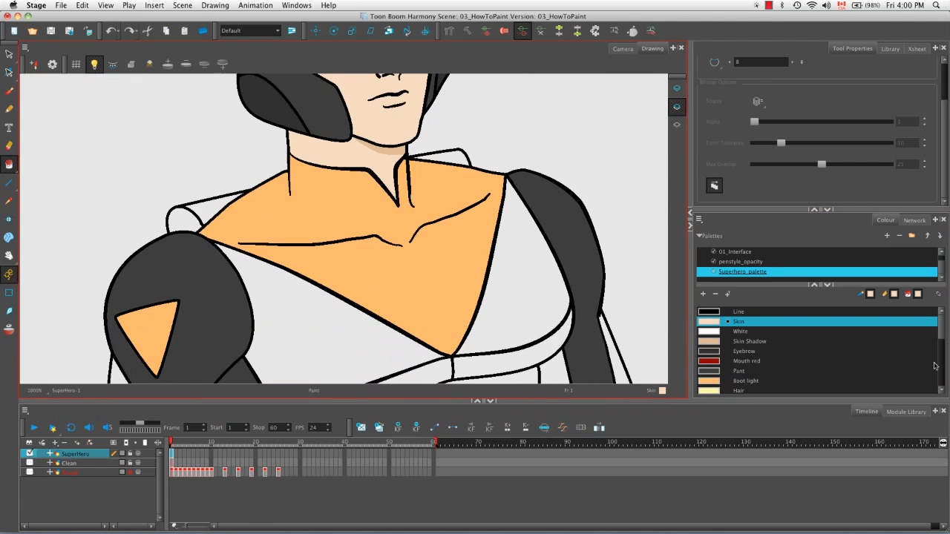
# Step: Fill the jetpack parts behind both shoulders with the Wing light colour
pyautogui.scroll(-4, 816, 349)
pyautogui.click(745, 380)
pyautogui.click(10, 164)
pyautogui.click(208, 208)
pyautogui.click(447, 159)
# Step: Fill the large wing panels on both sides of the body with the Wing light colour
pyautogui.press('1')
pyautogui.press('1')
pyautogui.moveTo(341, 297); pyautogui.dragTo(340, 205)
pyautogui.press('1')
pyautogui.press('1')
pyautogui.click(250, 248)
pyautogui.click(267, 317)
pyautogui.click(438, 270)
pyautogui.click(432, 231)
pyautogui.click(421, 159)
pyautogui.moveTo(421, 160); pyautogui.dragTo(391, 216)
# Step: Fill the jetpack's tube end and the near wing's cross bands with the Wing dark colour
pyautogui.press('2')
pyautogui.press('2')
pyautogui.press('2')
pyautogui.press('2')
pyautogui.press('2')
pyautogui.press('2')
pyautogui.press('space')
pyautogui.moveTo(519, 303); pyautogui.dragTo(390, 234)
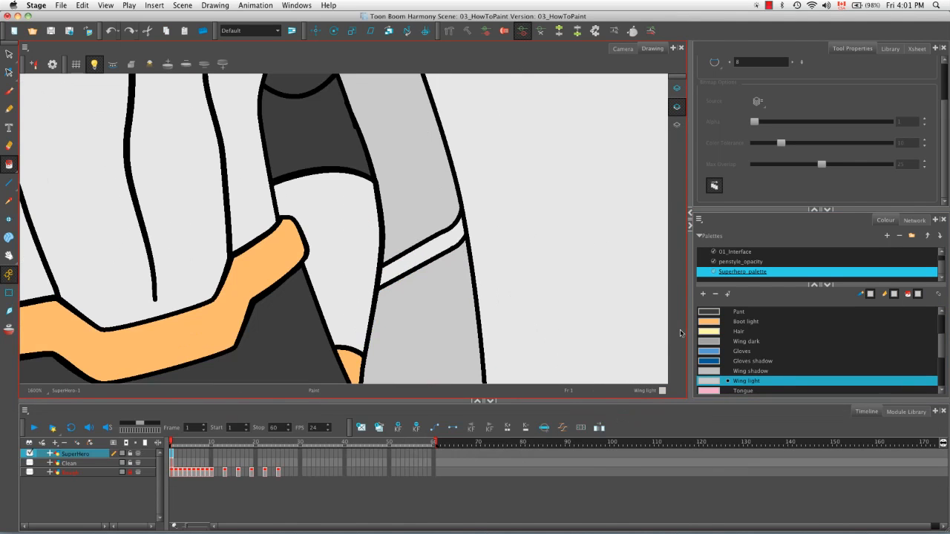
pyautogui.click(714, 343)
pyautogui.press('1')
pyautogui.press('1')
pyautogui.press('1')
pyautogui.press('1')
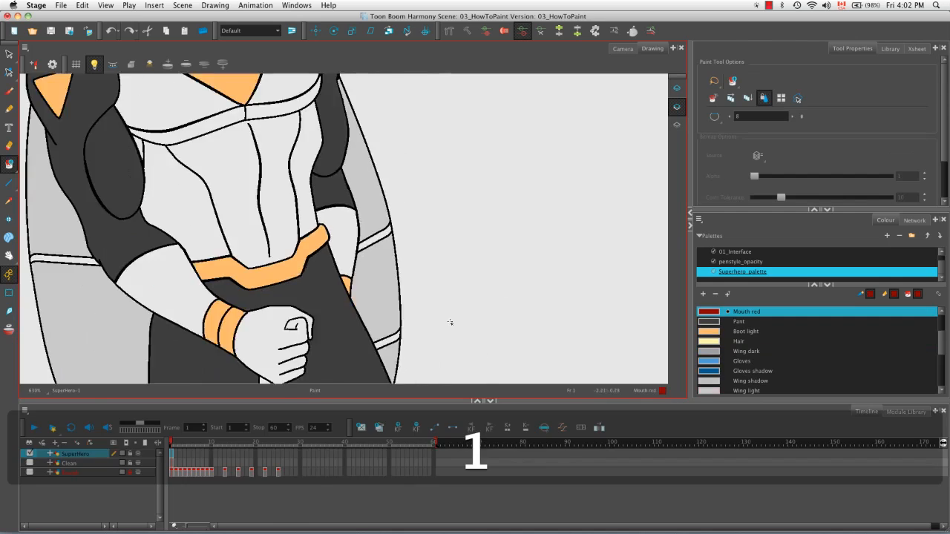
pyautogui.moveTo(450, 323); pyautogui.dragTo(535, 256)
pyautogui.click(709, 350)
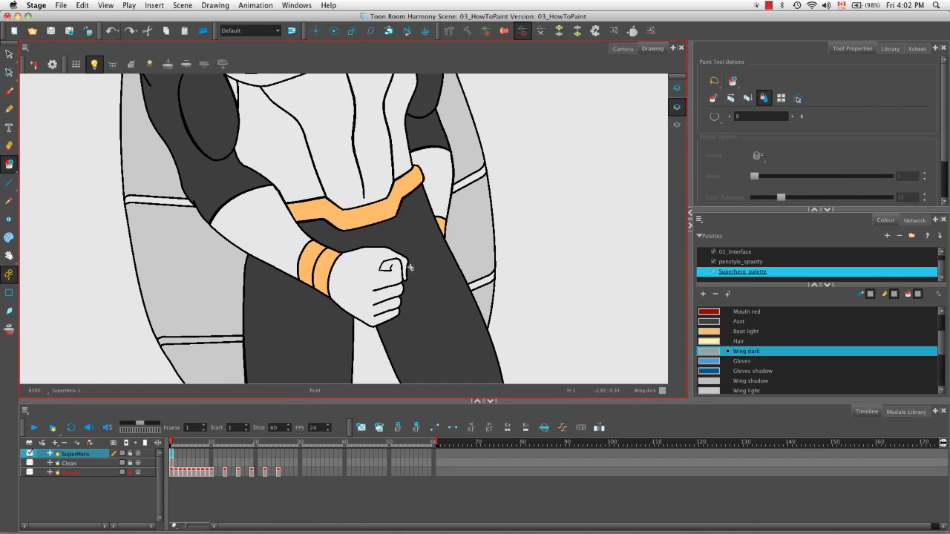
pyautogui.scroll(5, 277, 231)
pyautogui.press('1')
pyautogui.press('1')
pyautogui.press('1')
pyautogui.press('space')
pyautogui.moveTo(403, 357)
pyautogui.mouseDown()
pyautogui.moveTo(413, 142)
pyautogui.moveTo(407, 359)
pyautogui.mouseUp()
# Step: Fill the chest panels, the abdomen sections and the far forearm with the Gloves colour
pyautogui.click(719, 363)
pyautogui.click(300, 226)
pyautogui.click(367, 205)
pyautogui.click(339, 259)
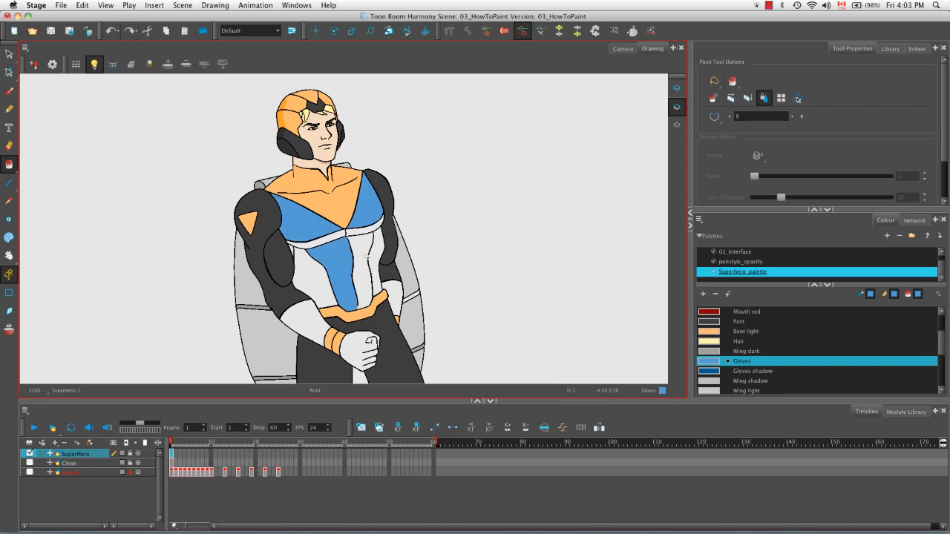
pyautogui.click(364, 259)
pyautogui.click(377, 261)
pyautogui.click(396, 294)
pyautogui.click(315, 277)
# Step: Fill the small underarm sliver of the torso, the near forearm and the fist with the Gloves colour
pyautogui.press('2')
pyautogui.press('2')
pyautogui.press('2')
pyautogui.press('2')
pyautogui.click(234, 213)
pyautogui.press('space')
pyautogui.moveTo(303, 307); pyautogui.dragTo(247, 128)
pyautogui.click(223, 204)
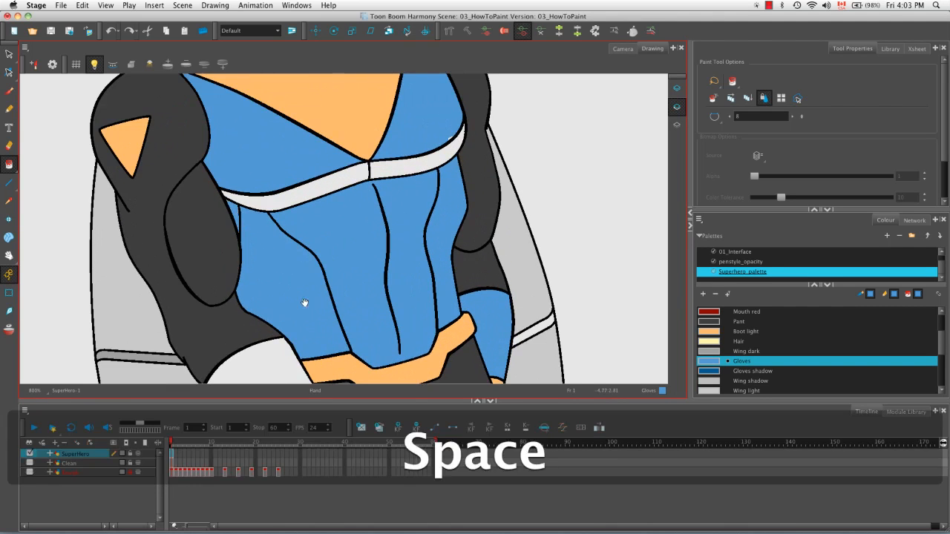
pyautogui.press('1')
pyautogui.press('1')
pyautogui.press('1')
pyautogui.press('1')
pyautogui.moveTo(346, 185); pyautogui.dragTo(382, 324)
# Step: Fill both halves of the band under the chest with the Gloves shadow colour
pyautogui.click(709, 373)
pyautogui.click(334, 280)
pyautogui.click(385, 268)
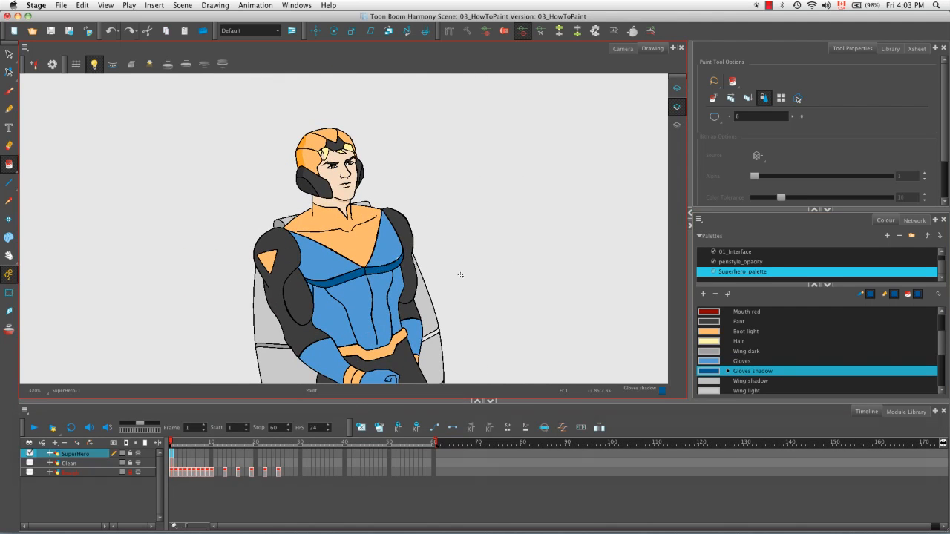
# Step: Fill the small leftover gap at the far edge of the chest with the Gloves colour
pyautogui.press('2')
pyautogui.press('2')
pyautogui.press('2')
pyautogui.press('2')
pyautogui.press('2')
pyautogui.press('2')
pyautogui.press('2')
pyautogui.click(716, 361)
pyautogui.click(422, 231)
# Step: Fill the upper cross band on the far wing with the Wing dark colour
pyautogui.press('1')
pyautogui.press('1')
pyautogui.press('1')
pyautogui.press('1')
pyautogui.press('1')
pyautogui.press('1')
pyautogui.press('1')
pyautogui.press('1')
pyautogui.press('space')
pyautogui.moveTo(456, 334)
pyautogui.mouseDown()
pyautogui.moveTo(461, 161)
pyautogui.moveTo(463, 325)
pyautogui.mouseUp()
pyautogui.press('2')
pyautogui.press('2')
pyautogui.press('2')
pyautogui.press('2')
pyautogui.press('2')
pyautogui.press('2')
pyautogui.press('space')
pyautogui.moveTo(523, 337); pyautogui.dragTo(354, 151)
pyautogui.press('2')
pyautogui.press('2')
pyautogui.press('2')
pyautogui.click(713, 352)
pyautogui.click(406, 222)
# Step: Fill the remaining lower wing bands with the Wing dark colour using the Paint tool
pyautogui.press('1')
pyautogui.press('1')
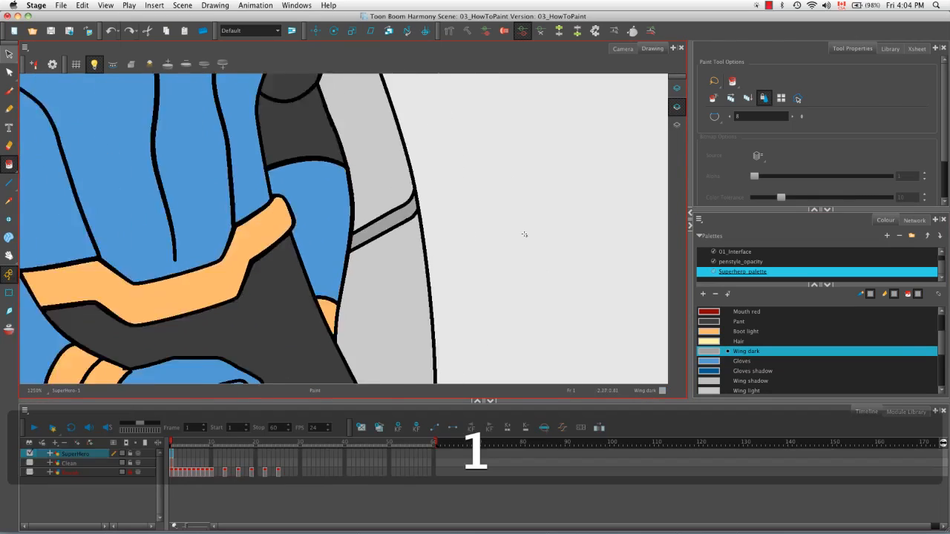
pyautogui.press('1')
pyautogui.press('1')
pyautogui.press('1')
pyautogui.press('1')
pyautogui.press('1')
pyautogui.press('1')
pyautogui.press('1')
pyautogui.press('1')
pyautogui.press('space')
pyautogui.moveTo(437, 361); pyautogui.dragTo(284, 303)
pyautogui.press('space')
pyautogui.moveTo(341, 184); pyautogui.dragTo(278, 207)
pyautogui.press('1')
pyautogui.press('2')
pyautogui.press('2')
pyautogui.press('2')
pyautogui.press('2')
pyautogui.press('2')
pyautogui.press('2')
pyautogui.click(10, 165)
pyautogui.click(42, 213)
# Step: Display the strokes and draw an invisible Stroke tool line along the near arm from the wrist to the shoulder
pyautogui.press('space')
pyautogui.moveTo(231, 280); pyautogui.dragTo(141, 271)
pyautogui.press('k')
pyautogui.moveTo(104, 299)
pyautogui.mouseDown()
pyautogui.moveTo(401, 261)
pyautogui.moveTo(461, 278)
pyautogui.mouseUp()
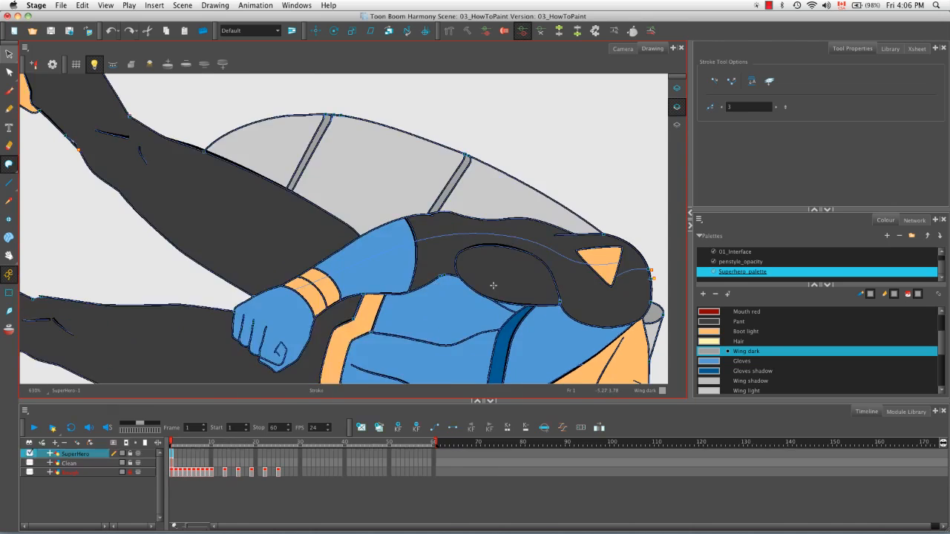
# Step: Draw an invisible shadow stroke along the near leg from the boot to the thigh, looping around the knee crease
pyautogui.moveTo(494, 284); pyautogui.dragTo(494, 172)
pyautogui.press('space')
pyautogui.moveTo(232, 282); pyautogui.dragTo(381, 270)
pyautogui.moveTo(215, 305); pyautogui.dragTo(381, 242)
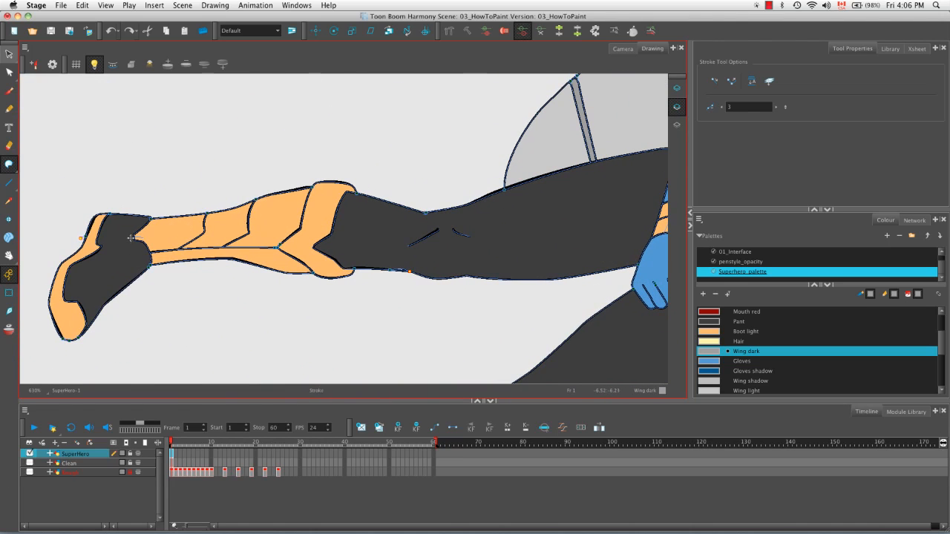
pyautogui.moveTo(83, 236)
pyautogui.mouseDown()
pyautogui.moveTo(322, 208)
pyautogui.moveTo(421, 233)
pyautogui.moveTo(377, 261)
pyautogui.moveTo(287, 275)
pyautogui.moveTo(386, 242)
pyautogui.moveTo(524, 217)
pyautogui.mouseUp()
pyautogui.press('space')
# Step: Draw an invisible shadow stroke along the other leg from the boot up to the fist
pyautogui.press('space')
pyautogui.moveTo(318, 269); pyautogui.dragTo(357, 229)
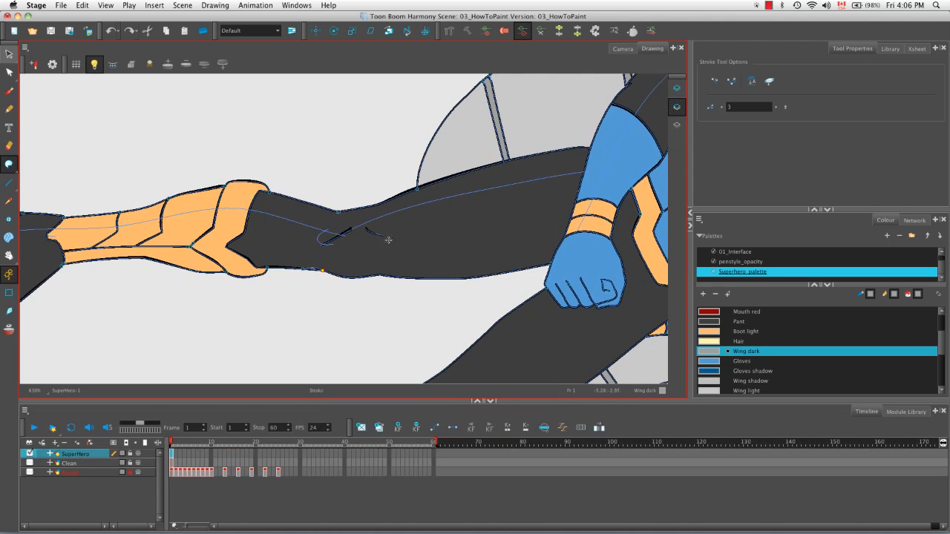
pyautogui.press('alt+super')
pyautogui.moveTo(400, 251)
pyautogui.mouseDown()
pyautogui.moveTo(492, 248)
pyautogui.moveTo(307, 244)
pyautogui.moveTo(545, 176)
pyautogui.mouseUp()
# Step: Draw invisible shadow strokes across the helmet and around the neck under the jaw
pyautogui.press('space')
pyautogui.moveTo(503, 224); pyautogui.dragTo(268, 308)
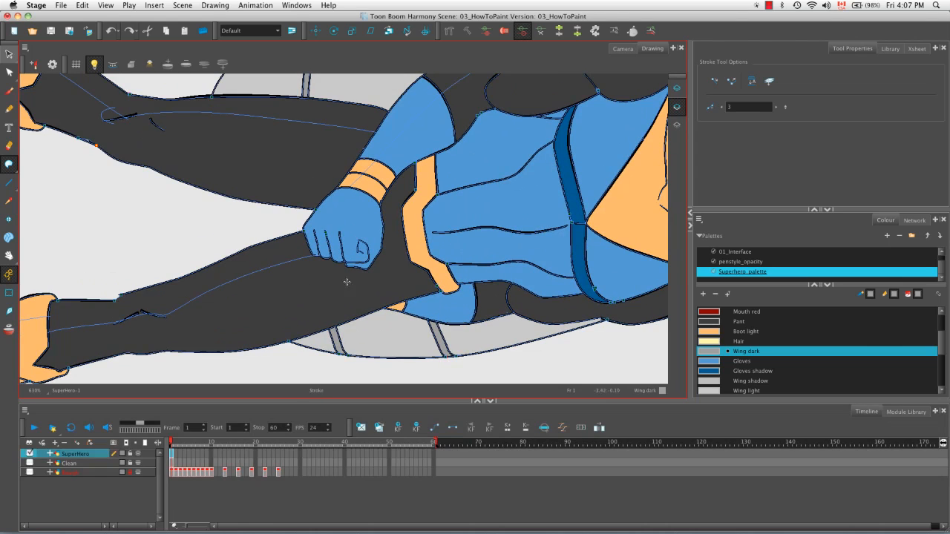
pyautogui.press('space')
pyautogui.moveTo(368, 222); pyautogui.dragTo(141, 347)
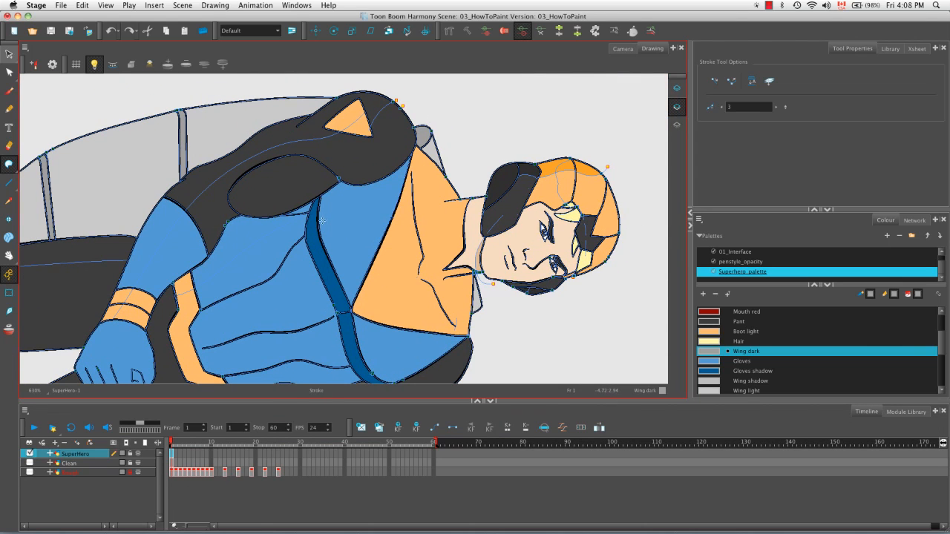
pyautogui.press('space')
pyautogui.moveTo(333, 218); pyautogui.dragTo(264, 258)
pyautogui.press('alt+super')
pyautogui.moveTo(427, 252); pyautogui.dragTo(356, 238)
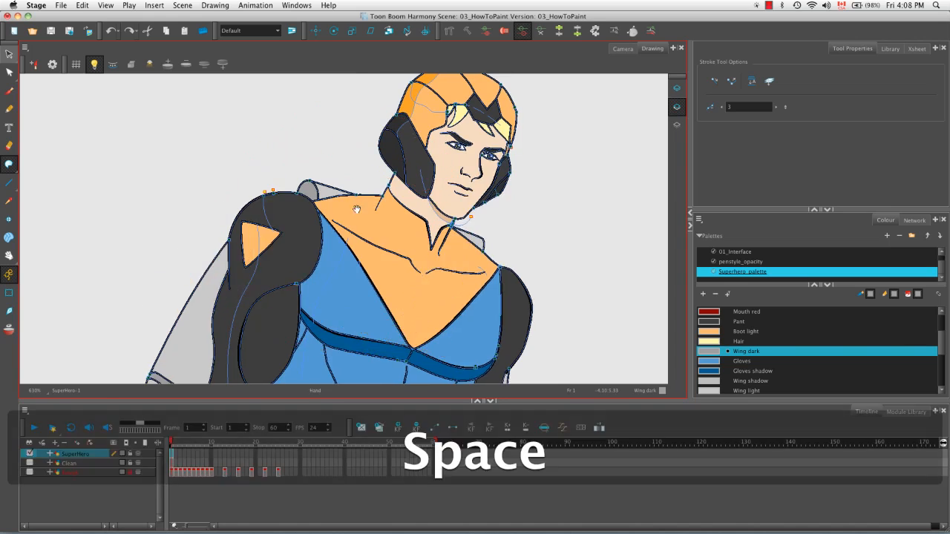
# Step: Draw an invisible shadow stroke across the collar area from the near shoulder up to the neck
pyautogui.press('space')
pyautogui.moveTo(342, 206); pyautogui.dragTo(226, 262)
pyautogui.press('space')
pyautogui.moveTo(290, 229); pyautogui.dragTo(221, 254)
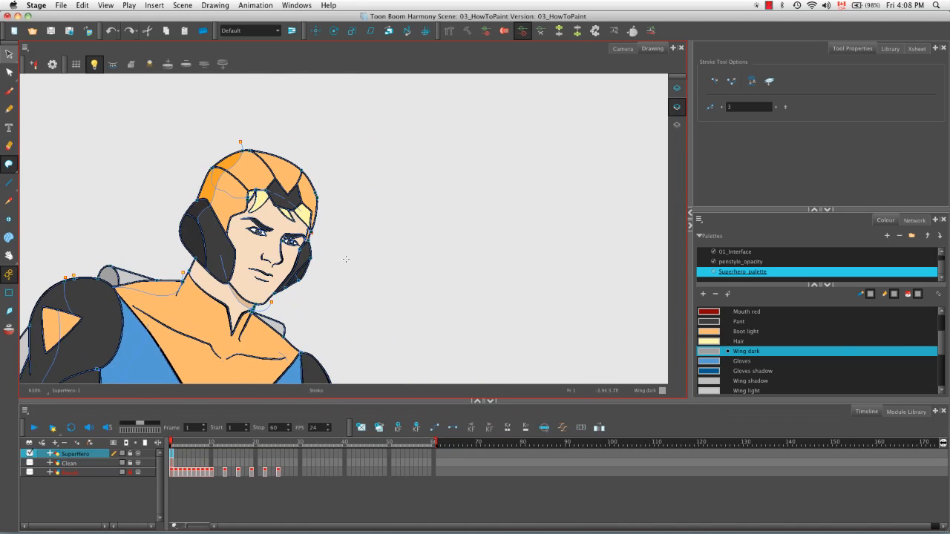
# Step: Fill the enclosed shadow areas on the boots with the Boot colour
pyautogui.hotkey('shift', 'm')
pyautogui.press('space')
pyautogui.press('2')
pyautogui.press('2')
pyautogui.press('2')
pyautogui.press('2')
pyautogui.press('2')
pyautogui.moveTo(336, 267); pyautogui.dragTo(435, 192)
pyautogui.press('space')
pyautogui.click(9, 72)
pyautogui.press('alt+super')
pyautogui.moveTo(514, 265); pyautogui.dragTo(401, 364)
pyautogui.press('space')
pyautogui.moveTo(402, 364); pyautogui.dragTo(461, 356)
pyautogui.scroll(-5, 842, 349)
pyautogui.click(832, 371)
pyautogui.hotkey('alt', 'i')
pyautogui.moveTo(227, 196); pyautogui.dragTo(135, 221)
pyautogui.click(259, 189)
# Step: Fill the shadow areas of the helmet and wrist cuff with the Boot colour
pyautogui.press('space')
pyautogui.moveTo(303, 313); pyautogui.dragTo(271, 273)
pyautogui.moveTo(271, 273); pyautogui.dragTo(208, 345)
pyautogui.press('space')
pyautogui.moveTo(388, 139); pyautogui.dragTo(341, 231)
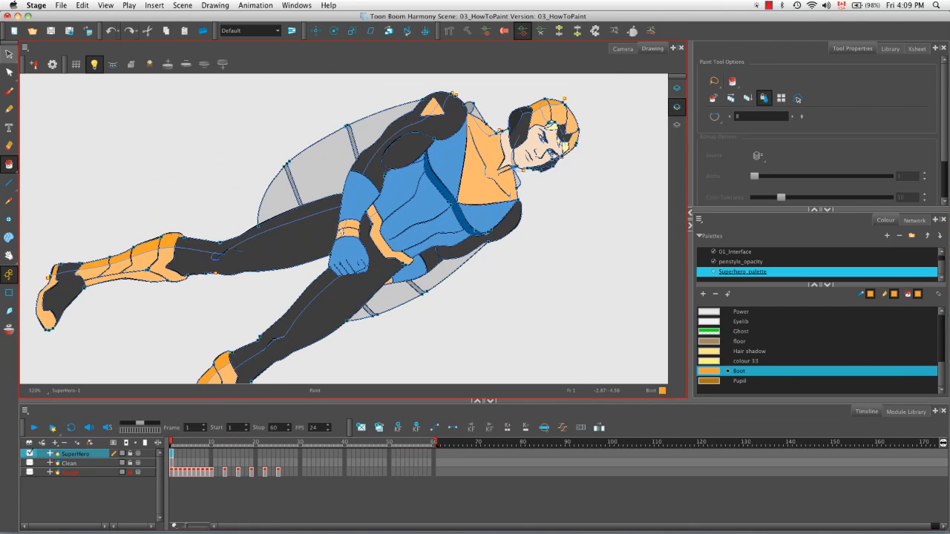
# Step: Fill the shadow areas on the blue forearm and torso with the Gloves shadow colour
pyautogui.scroll(3, 947, 349)
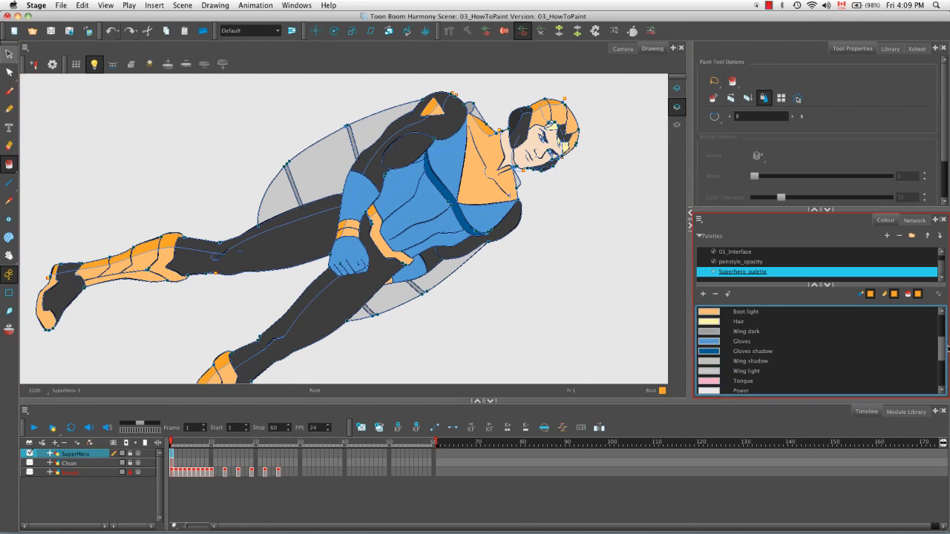
pyautogui.click(750, 351)
pyautogui.click(394, 189)
pyautogui.click(448, 145)
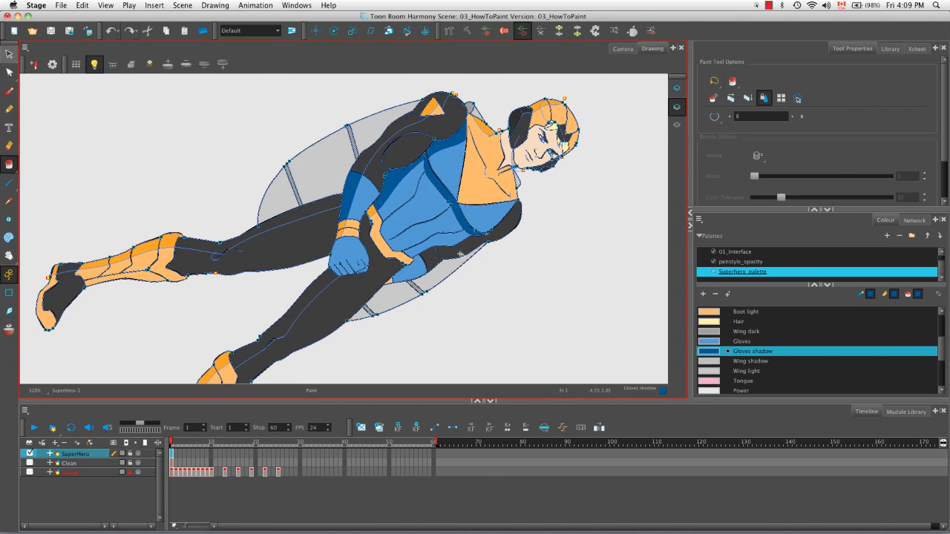
pyautogui.moveTo(460, 254); pyautogui.dragTo(481, 199)
# Step: Fill the shadow areas on the dark sleeves and pant legs with the Eyebrow colour, and hide the strokes
pyautogui.scroll(3, 870, 352)
pyautogui.click(869, 341)
pyautogui.click(231, 193)
pyautogui.click(88, 214)
pyautogui.press('space')
pyautogui.moveTo(221, 272); pyautogui.dragTo(195, 213)
pyautogui.click(152, 331)
pyautogui.click(267, 232)
pyautogui.press('space')
pyautogui.moveTo(326, 126)
pyautogui.mouseDown()
pyautogui.moveTo(222, 225)
pyautogui.moveTo(216, 262)
pyautogui.mouseUp()
pyautogui.click(291, 158)
pyautogui.click(327, 137)
pyautogui.press('k')
pyautogui.hotkey('shift', 'm')
# Step: Show the strokes and draw an invisible shadow stroke across the nose with the Stroke tool
pyautogui.press('2')
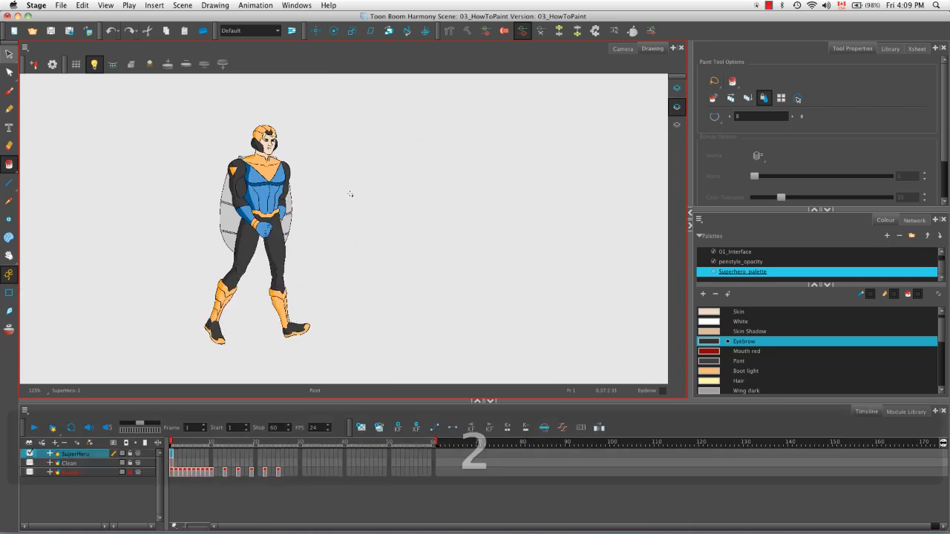
pyautogui.press('2')
pyautogui.press('2')
pyautogui.press('space')
pyautogui.moveTo(350, 193); pyautogui.dragTo(411, 235)
pyautogui.press('2')
pyautogui.press('2')
pyautogui.moveTo(407, 193); pyautogui.dragTo(438, 297)
pyautogui.press('2')
pyautogui.press('2')
pyautogui.press('2')
pyautogui.press('k')
pyautogui.click(10, 165)
pyautogui.click(46, 213)
pyautogui.press('space')
pyautogui.moveTo(340, 217)
pyautogui.mouseDown()
pyautogui.moveTo(306, 237)
pyautogui.moveTo(395, 227)
pyautogui.mouseUp()
pyautogui.press('2')
pyautogui.moveTo(302, 208); pyautogui.dragTo(402, 222)
# Step: Fill the shadow area under the nose with the Skin Shadow colour
pyautogui.press('1')
pyautogui.click(750, 331)
pyautogui.hotkey('alt', 'i')
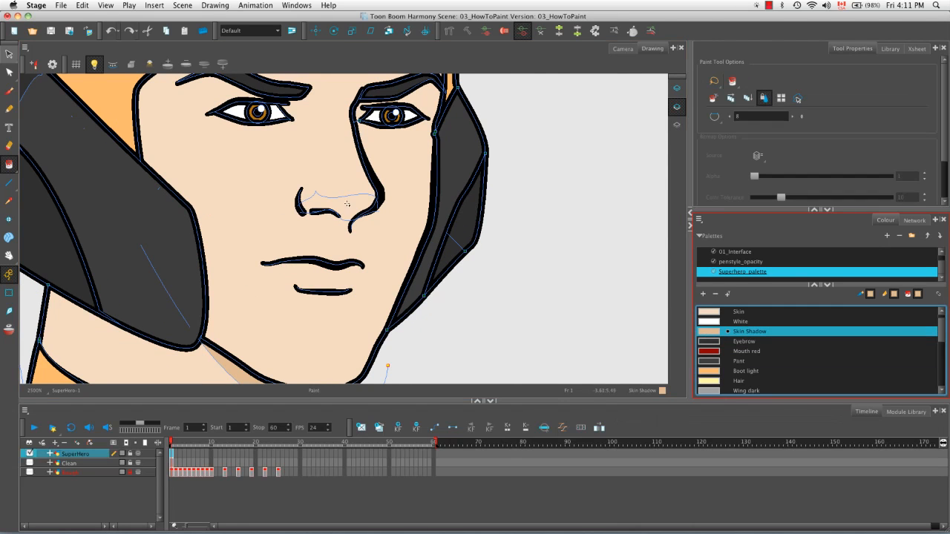
pyautogui.click(308, 208)
pyautogui.press('1')
pyautogui.press('1')
pyautogui.press('1')
pyautogui.press('1')
pyautogui.press('1')
pyautogui.press('1')
pyautogui.press('1')
pyautogui.hotkey('shift', 'm')
pyautogui.press('2')
pyautogui.press('2')
pyautogui.press('space')
pyautogui.moveTo(334, 252); pyautogui.dragTo(437, 256)
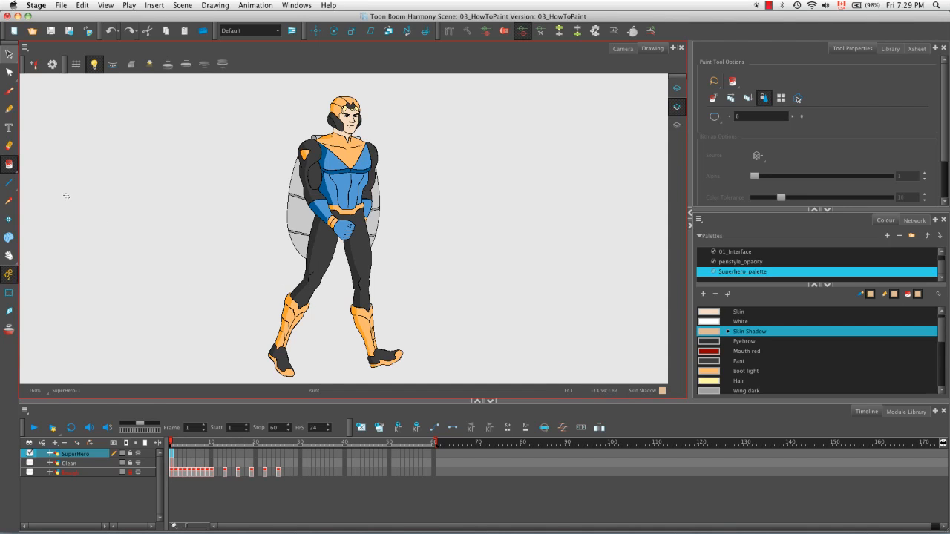
# Step: Select the Paint tool and look up the Show Strokes command with its shortcut
pyautogui.click(10, 165)
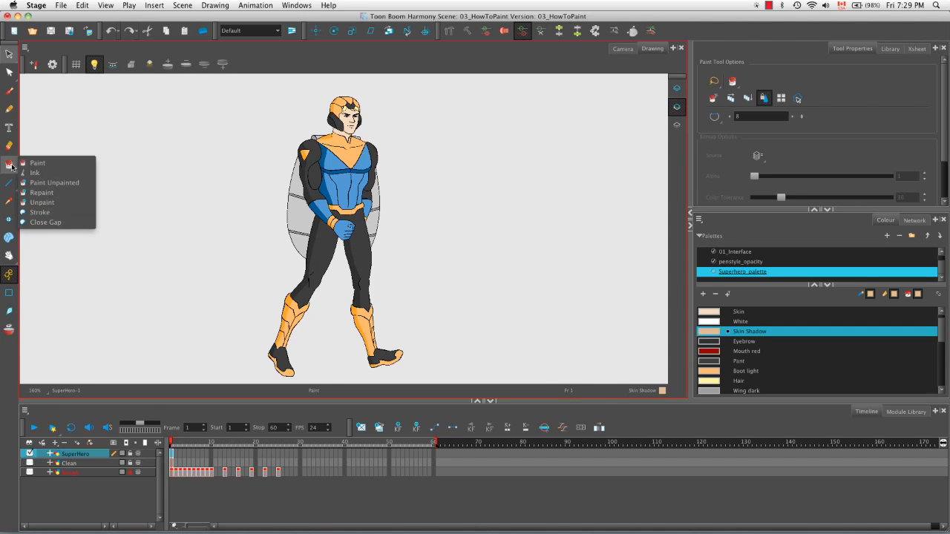
pyautogui.click(37, 163)
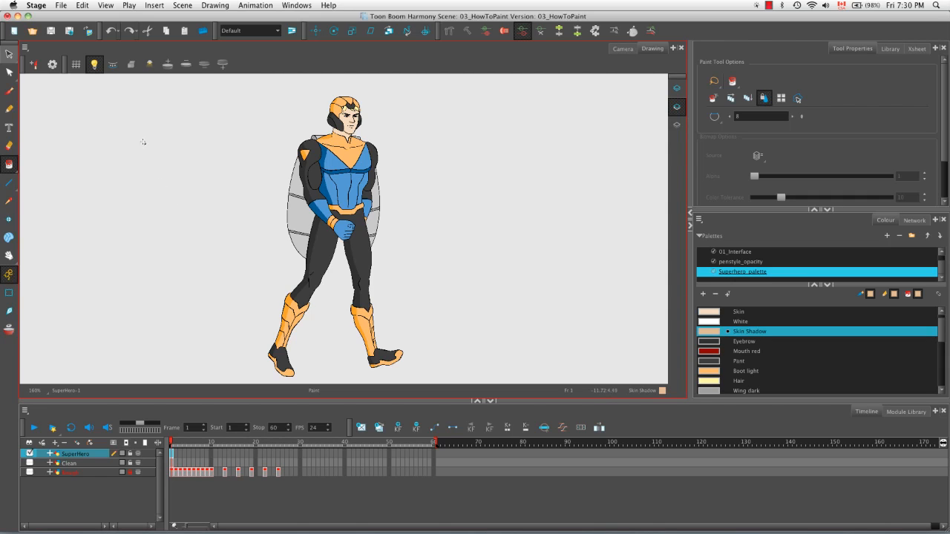
pyautogui.click(104, 6)
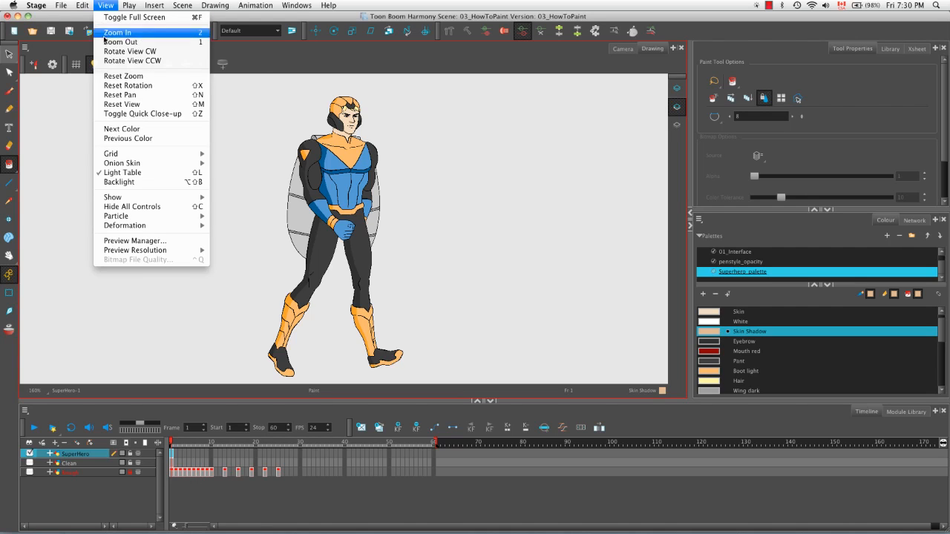
pyautogui.moveTo(173, 199)
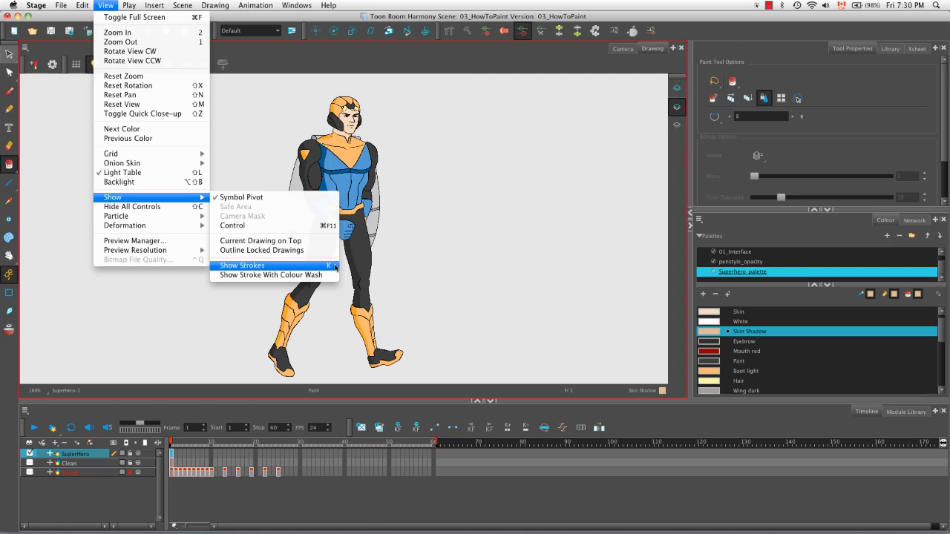
pyautogui.click(484, 261)
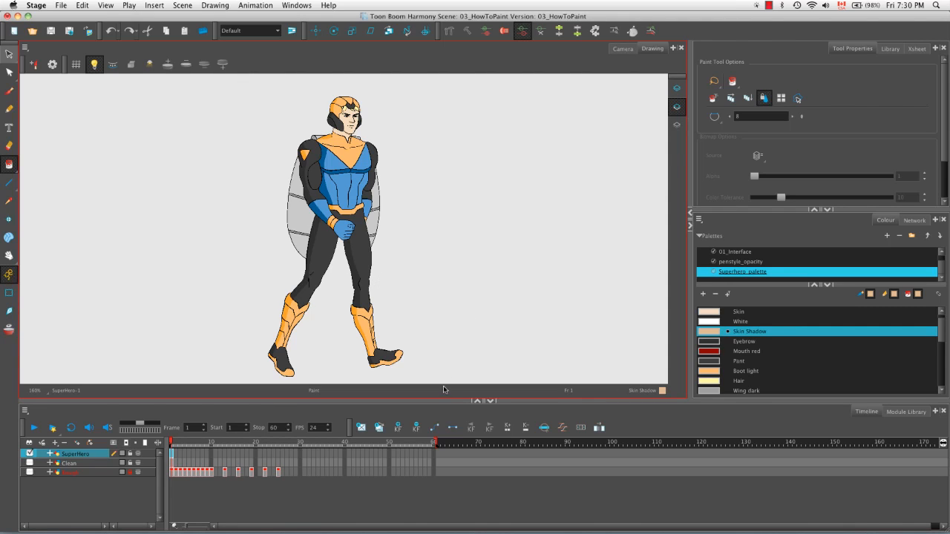
# Step: Set the Paint tool's gap closing option to Close Large Gap
pyautogui.press('2')
pyautogui.press('2')
pyautogui.press('2')
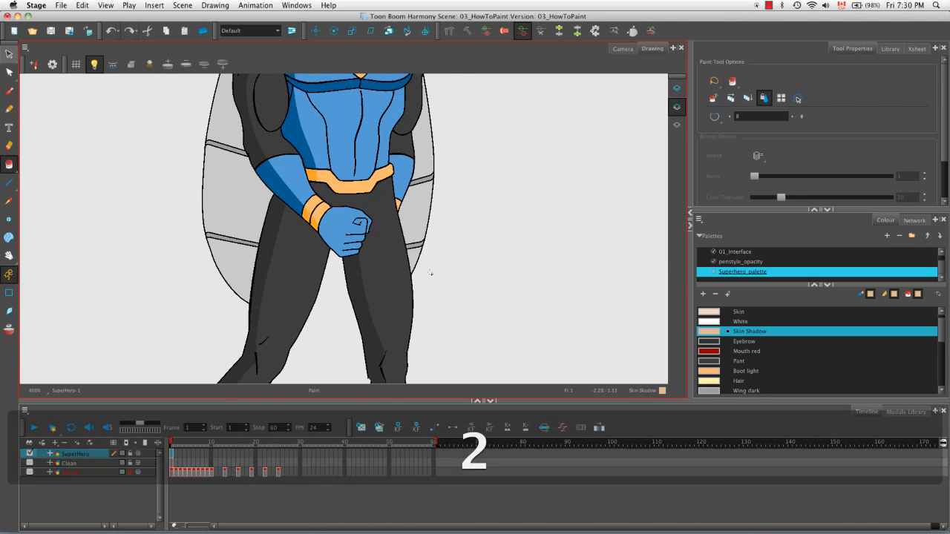
pyautogui.press('2')
pyautogui.press('space')
pyautogui.moveTo(400, 284); pyautogui.dragTo(412, 197)
pyautogui.press('2')
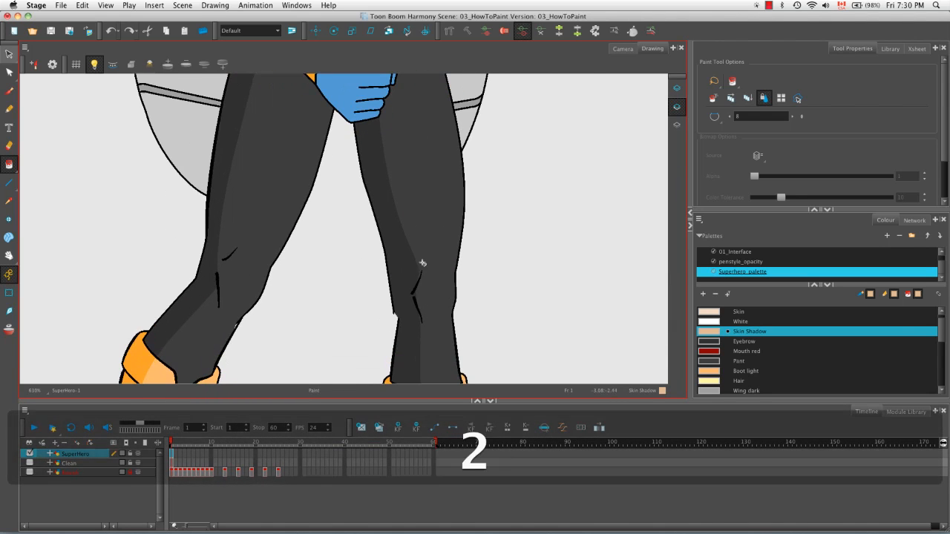
pyautogui.press('2')
pyautogui.press('space')
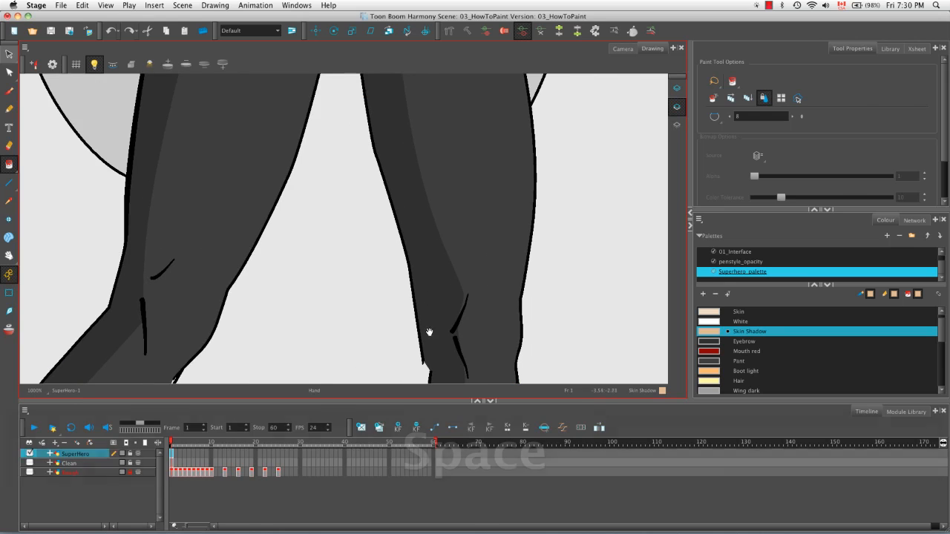
pyautogui.moveTo(430, 334); pyautogui.dragTo(410, 210)
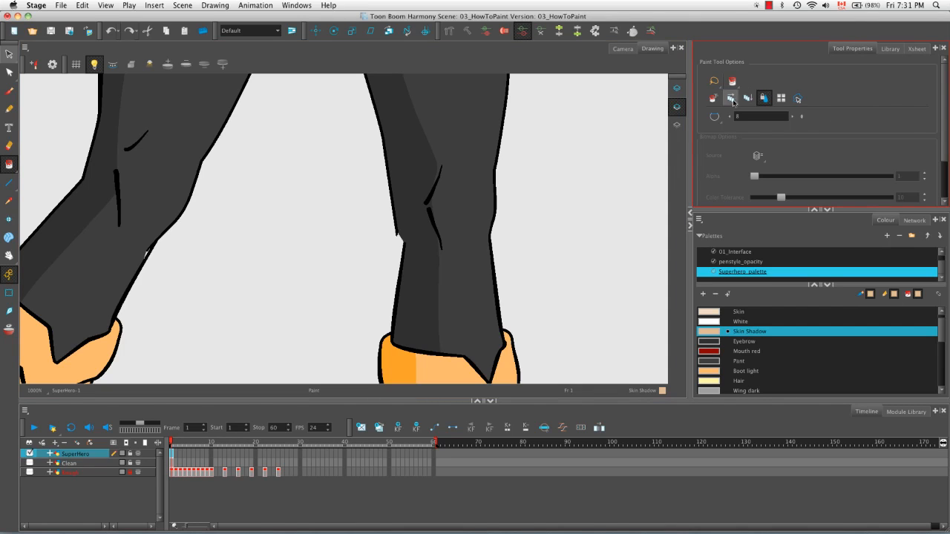
pyautogui.click(715, 118)
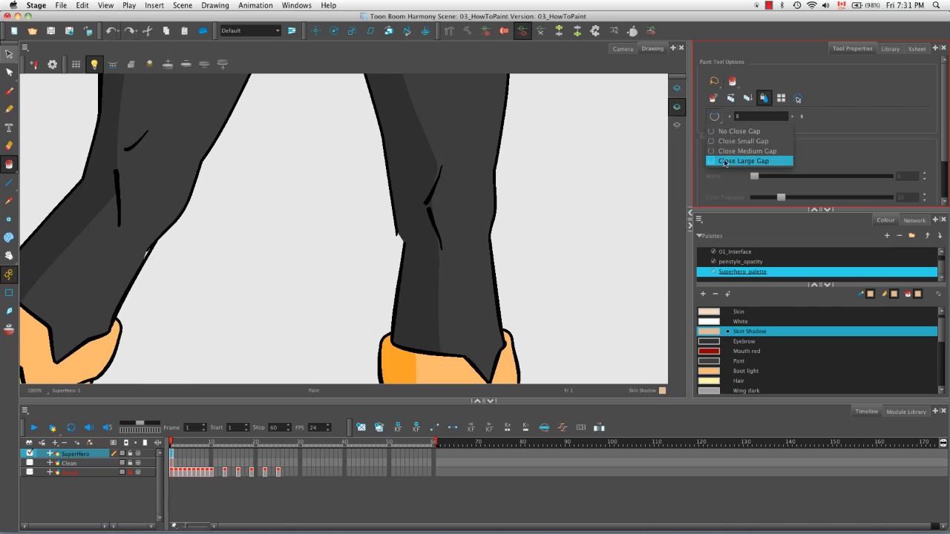
pyautogui.click(784, 161)
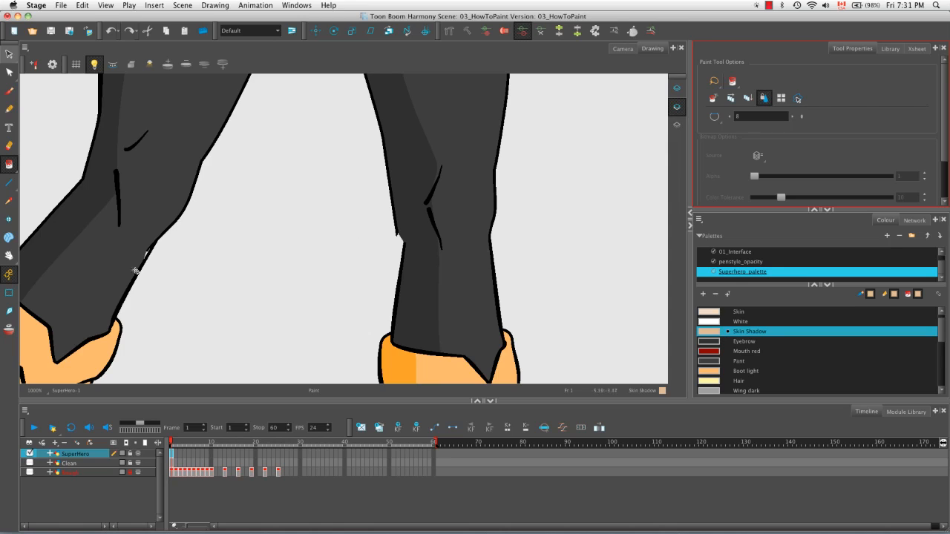
# Step: Remove the fill from the shadow area along the forward leg with the Unpaint tool
pyautogui.moveTo(9, 164)
pyautogui.mouseDown()
pyautogui.moveTo(48, 169)
pyautogui.moveTo(75, 203)
pyautogui.mouseUp()
pyautogui.click(406, 216)
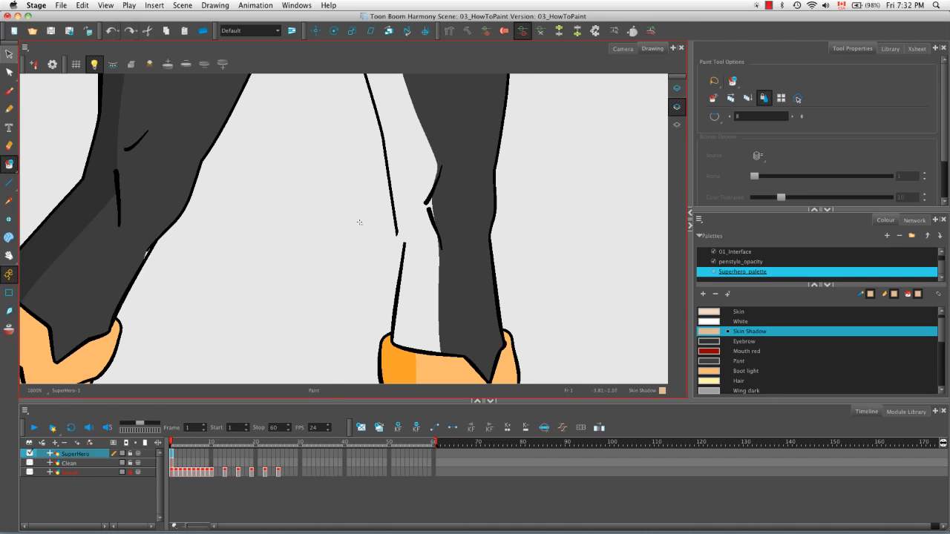
# Step: Draw an invisible stroke bridging the gap in the forward leg's knee outline, dismiss the message and show the strokes
pyautogui.press('alt+super')
pyautogui.moveTo(408, 206); pyautogui.dragTo(383, 285)
pyautogui.press('space')
pyautogui.moveTo(350, 254); pyautogui.dragTo(325, 205)
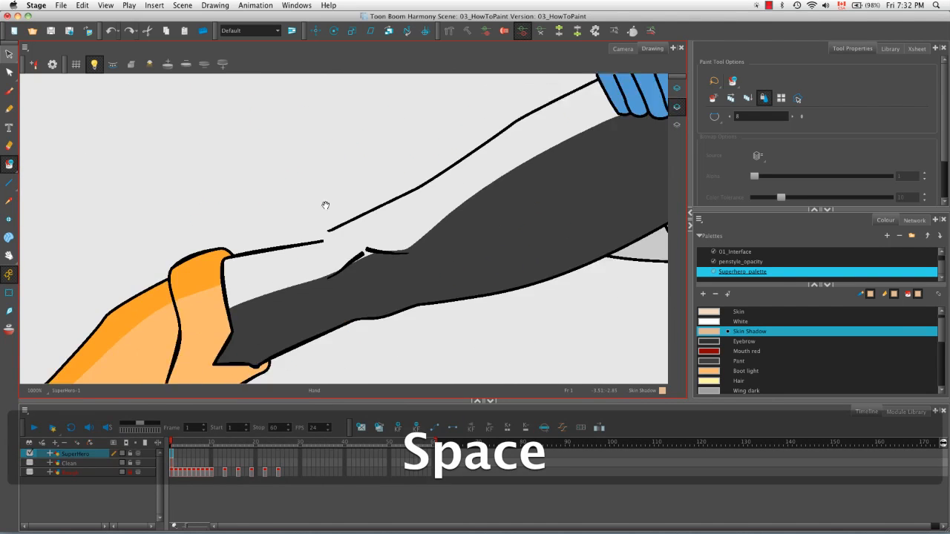
pyautogui.press('2')
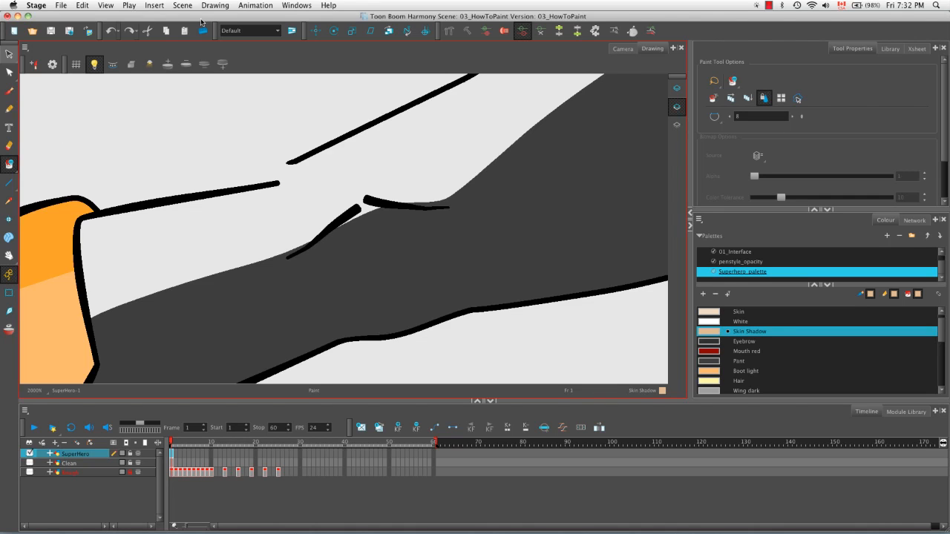
pyautogui.click(222, 6)
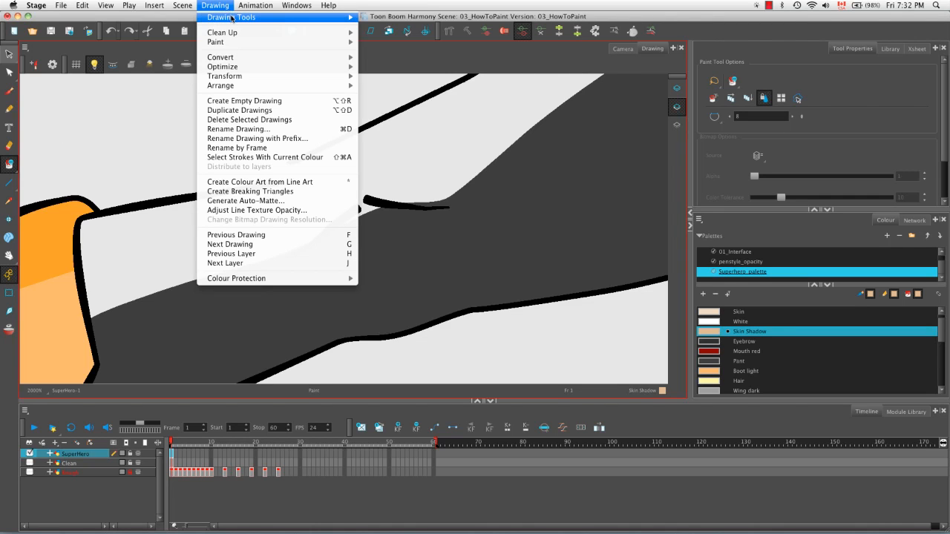
pyautogui.moveTo(242, 19)
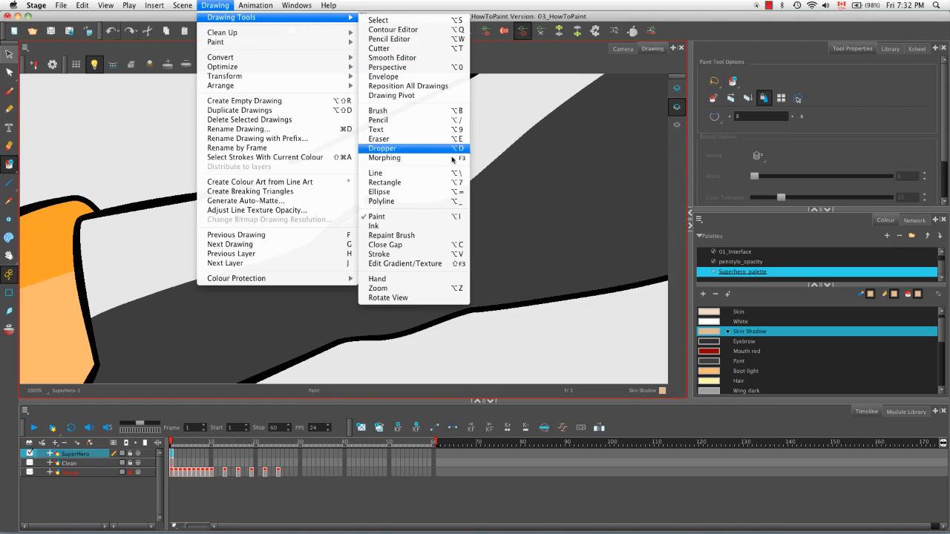
pyautogui.click(454, 255)
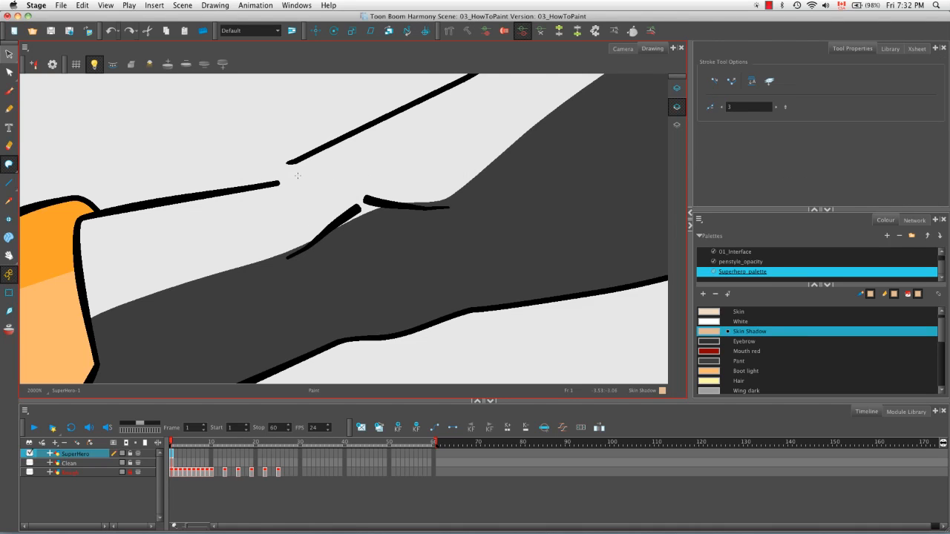
pyautogui.hotkey('alt', 'v')
pyautogui.moveTo(229, 201); pyautogui.dragTo(360, 132)
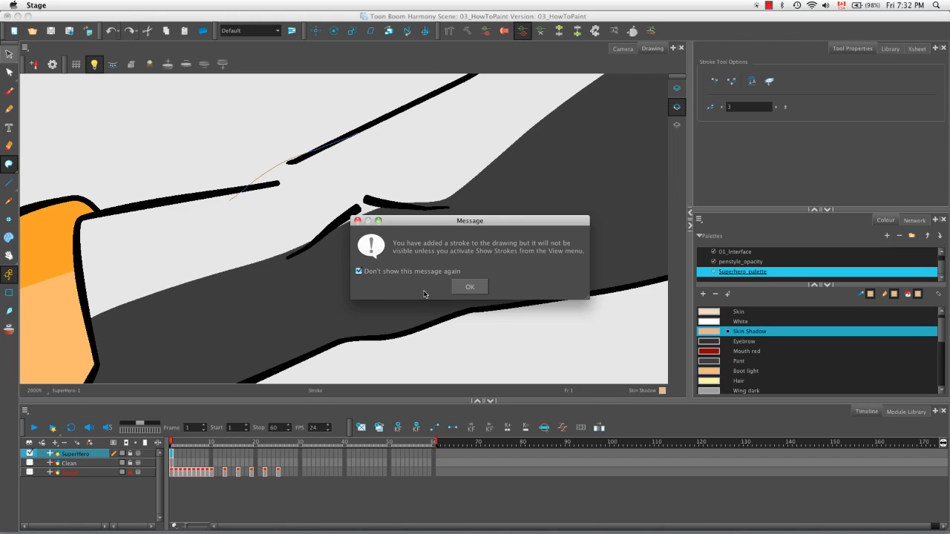
pyautogui.click(469, 287)
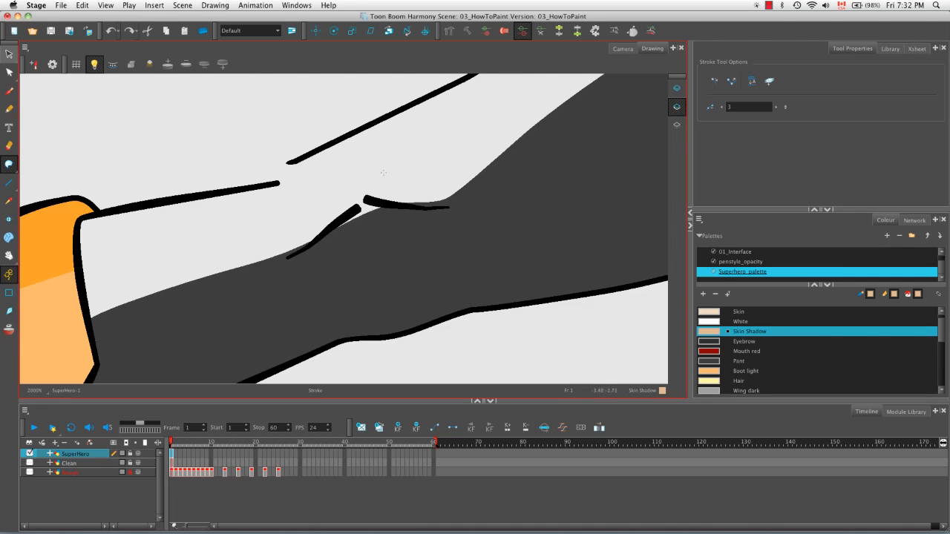
pyautogui.press('k')
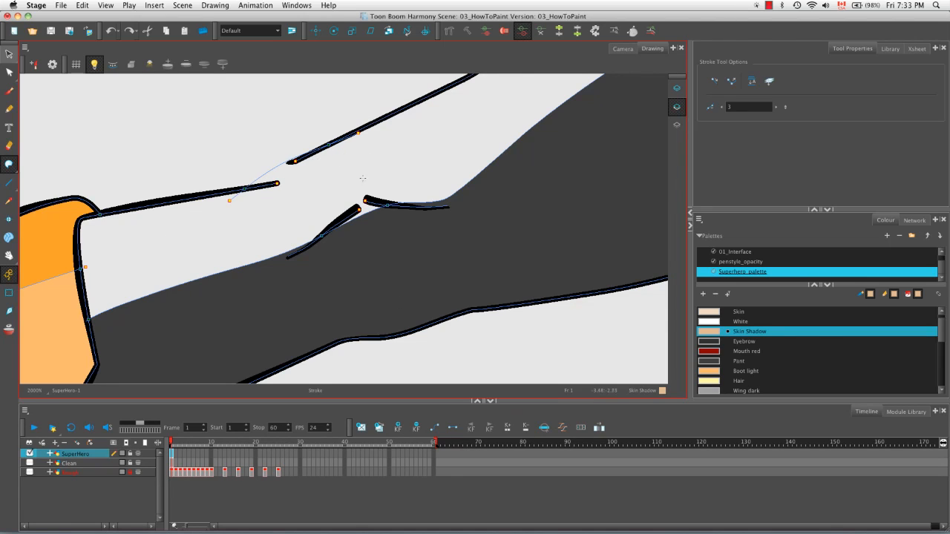
# Step: Fill the forward leg's shadow area with the Eyebrow colour and hide the strokes
pyautogui.click(712, 344)
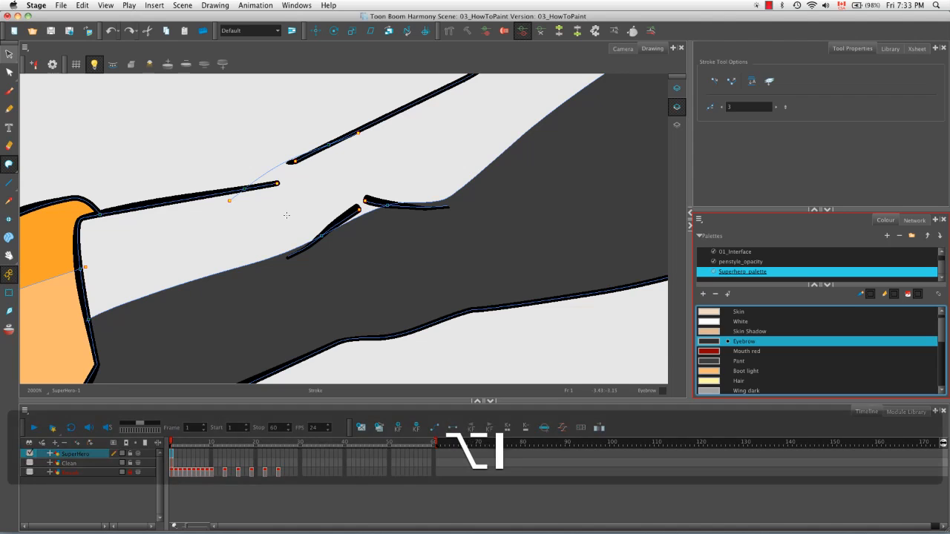
pyautogui.hotkey('alt', 'i')
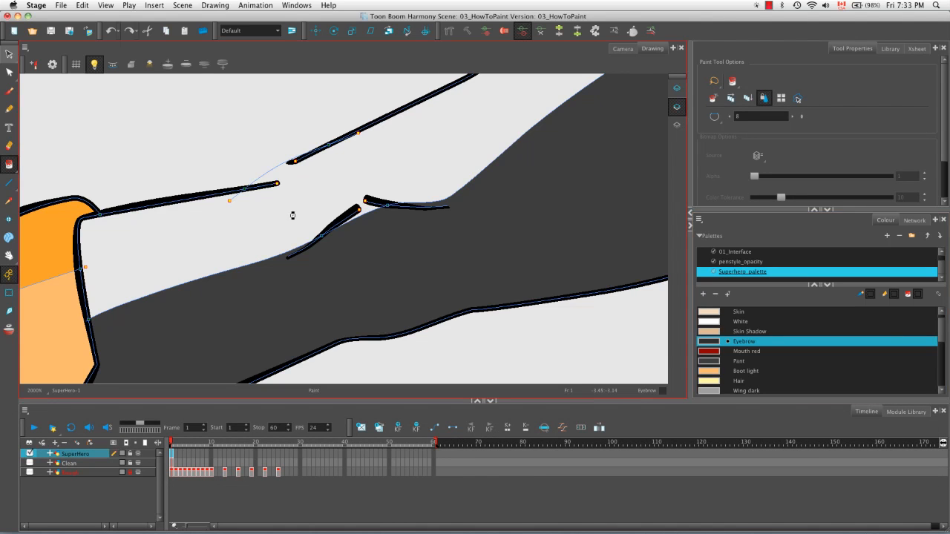
pyautogui.click(291, 215)
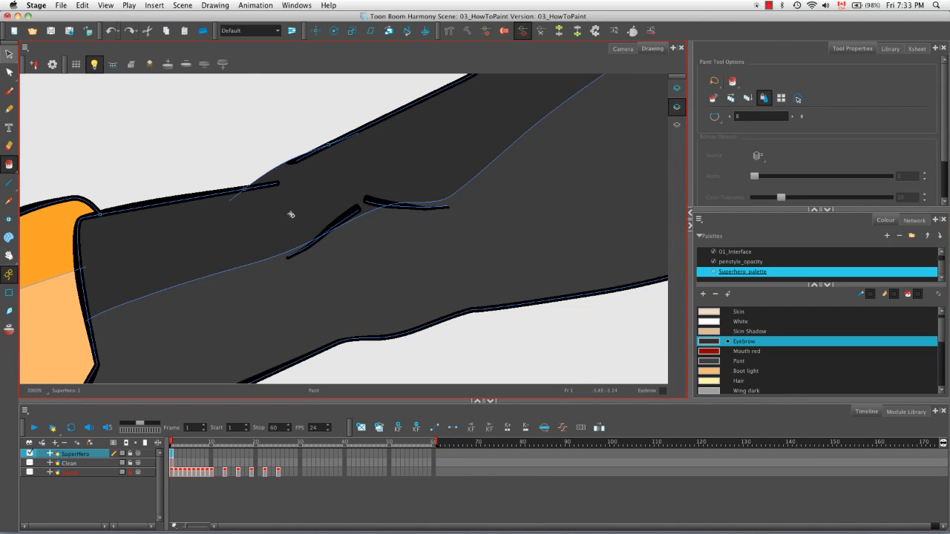
pyautogui.press('k')
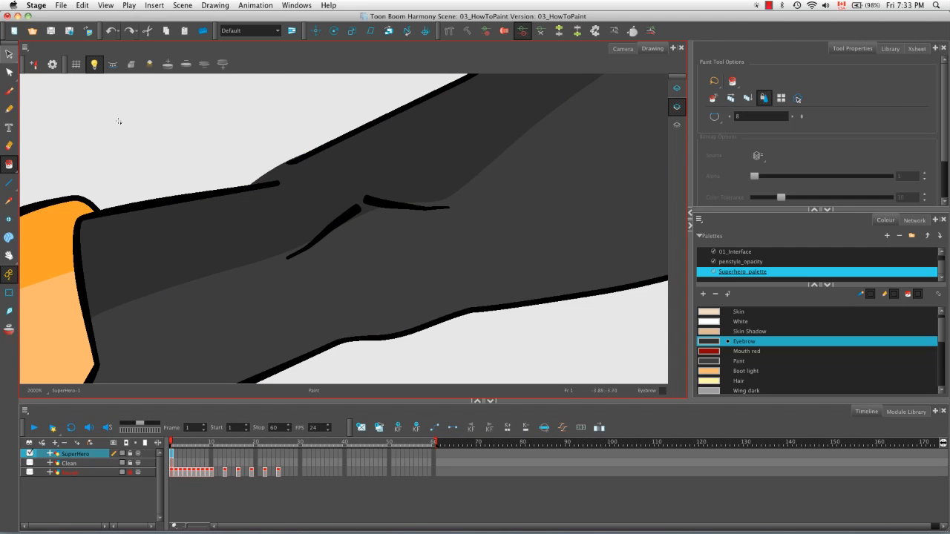
# Step: Reshape the invisible gap-closing stroke at the knee with the Contour Editor so it follows the outline more closely
pyautogui.click(9, 74)
pyautogui.click(286, 185)
pyautogui.click(254, 186)
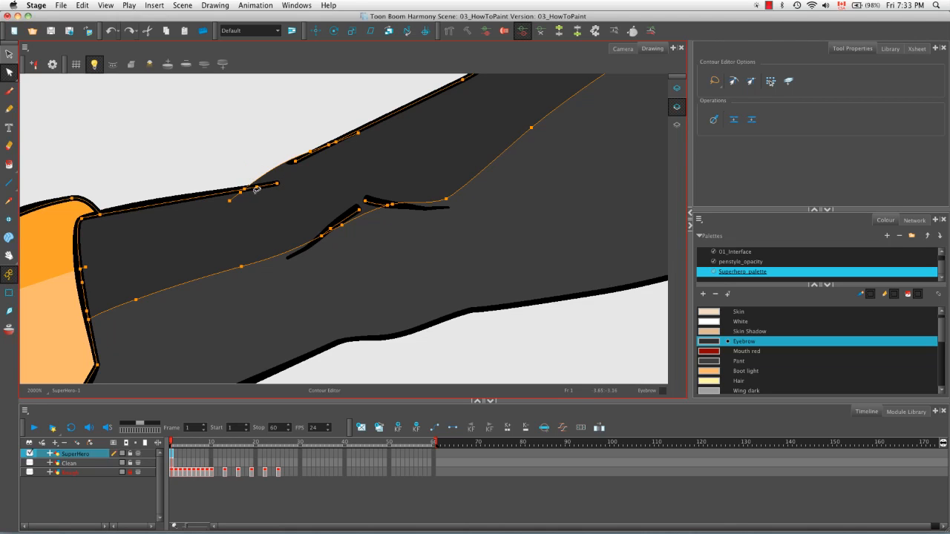
pyautogui.moveTo(286, 166); pyautogui.dragTo(275, 178)
pyautogui.click(272, 156)
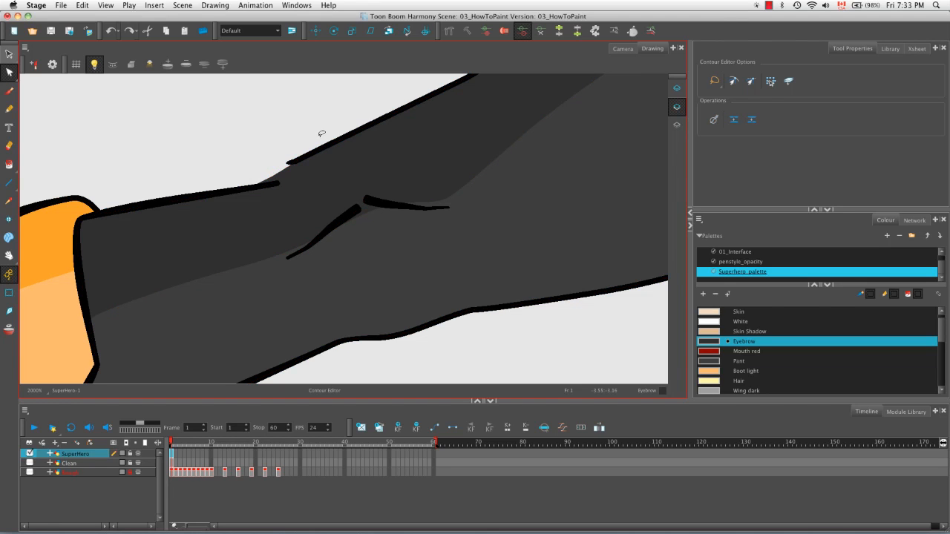
# Step: Reset the view rotation and zoom out to examine the whole painted superhero
pyautogui.hotkey('shift', 'x')
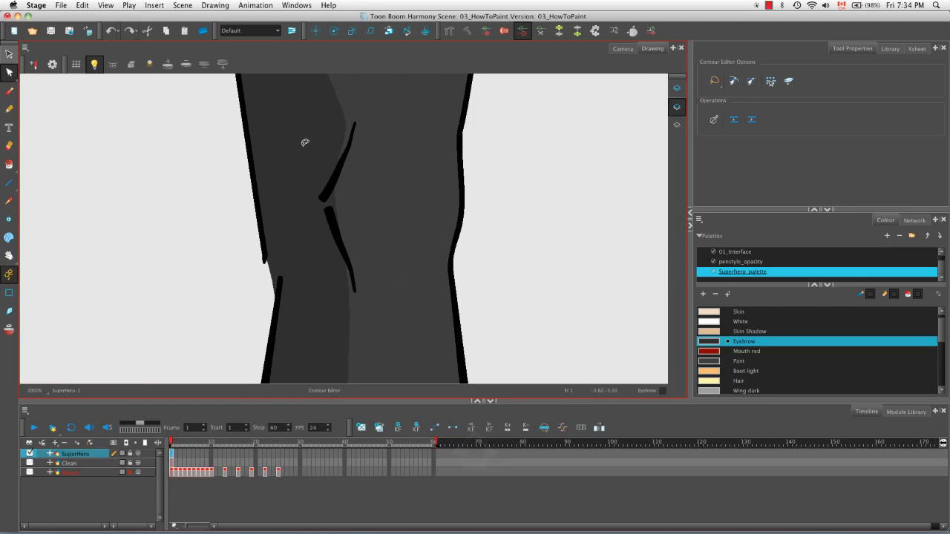
pyautogui.press('1')
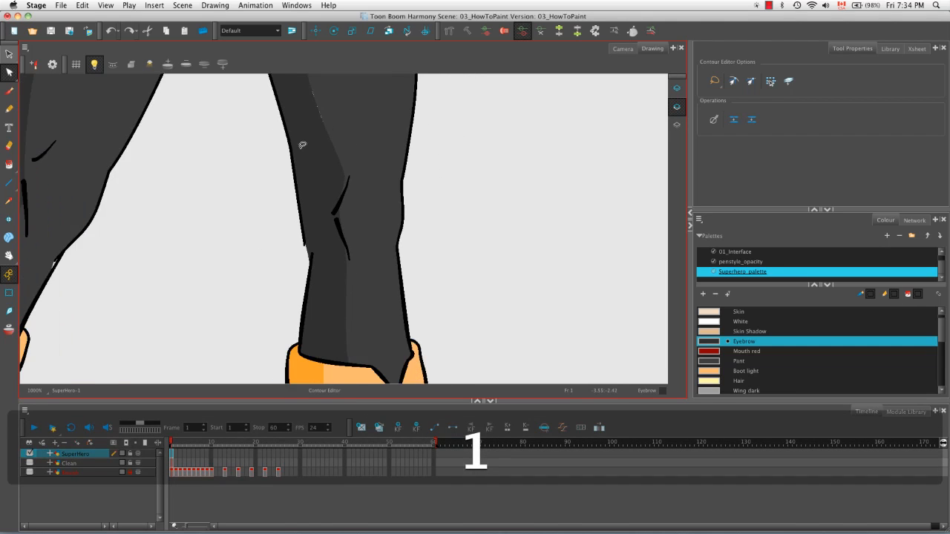
pyautogui.press('1')
pyautogui.press('1')
pyautogui.press('1')
pyautogui.press('1')
pyautogui.press('1')
pyautogui.press('1')
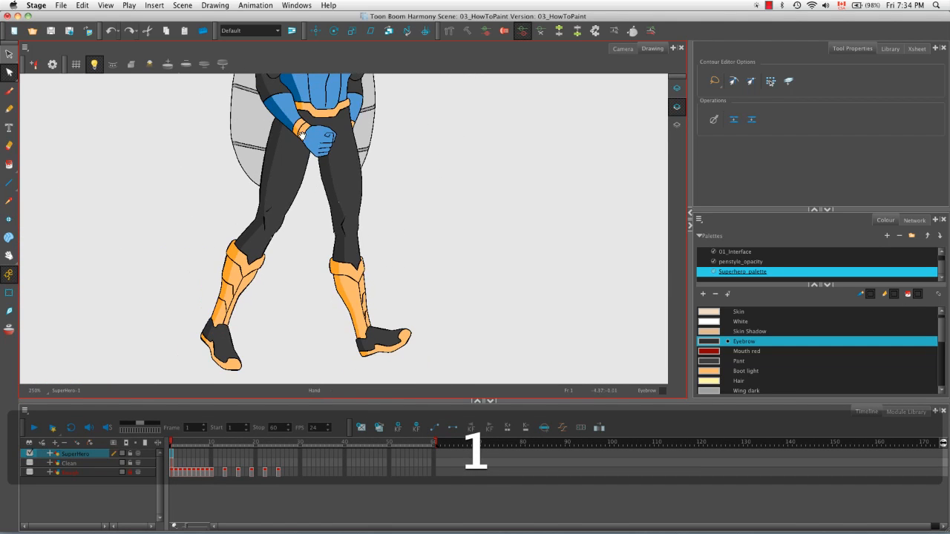
pyautogui.press('1')
pyautogui.moveTo(337, 161)
pyautogui.mouseDown()
pyautogui.moveTo(346, 205)
pyautogui.moveTo(332, 207)
pyautogui.mouseUp()
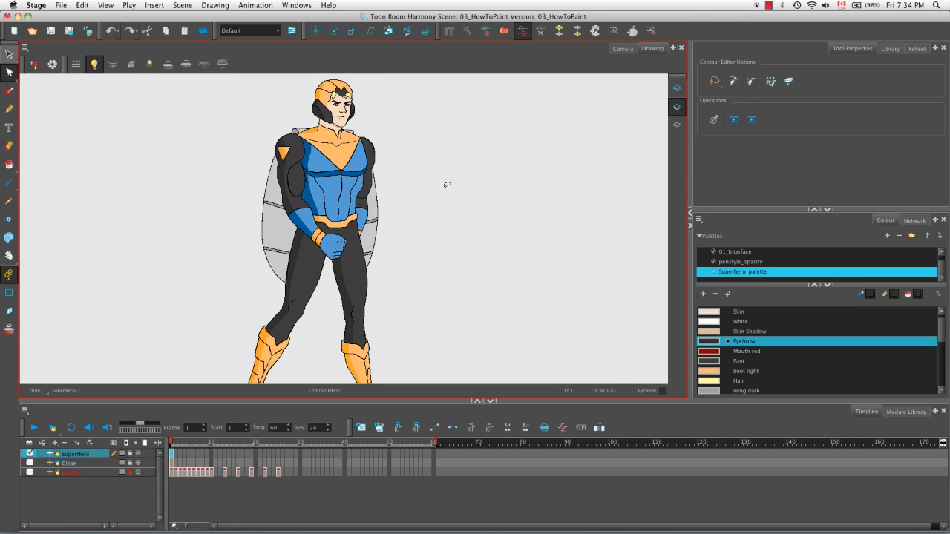